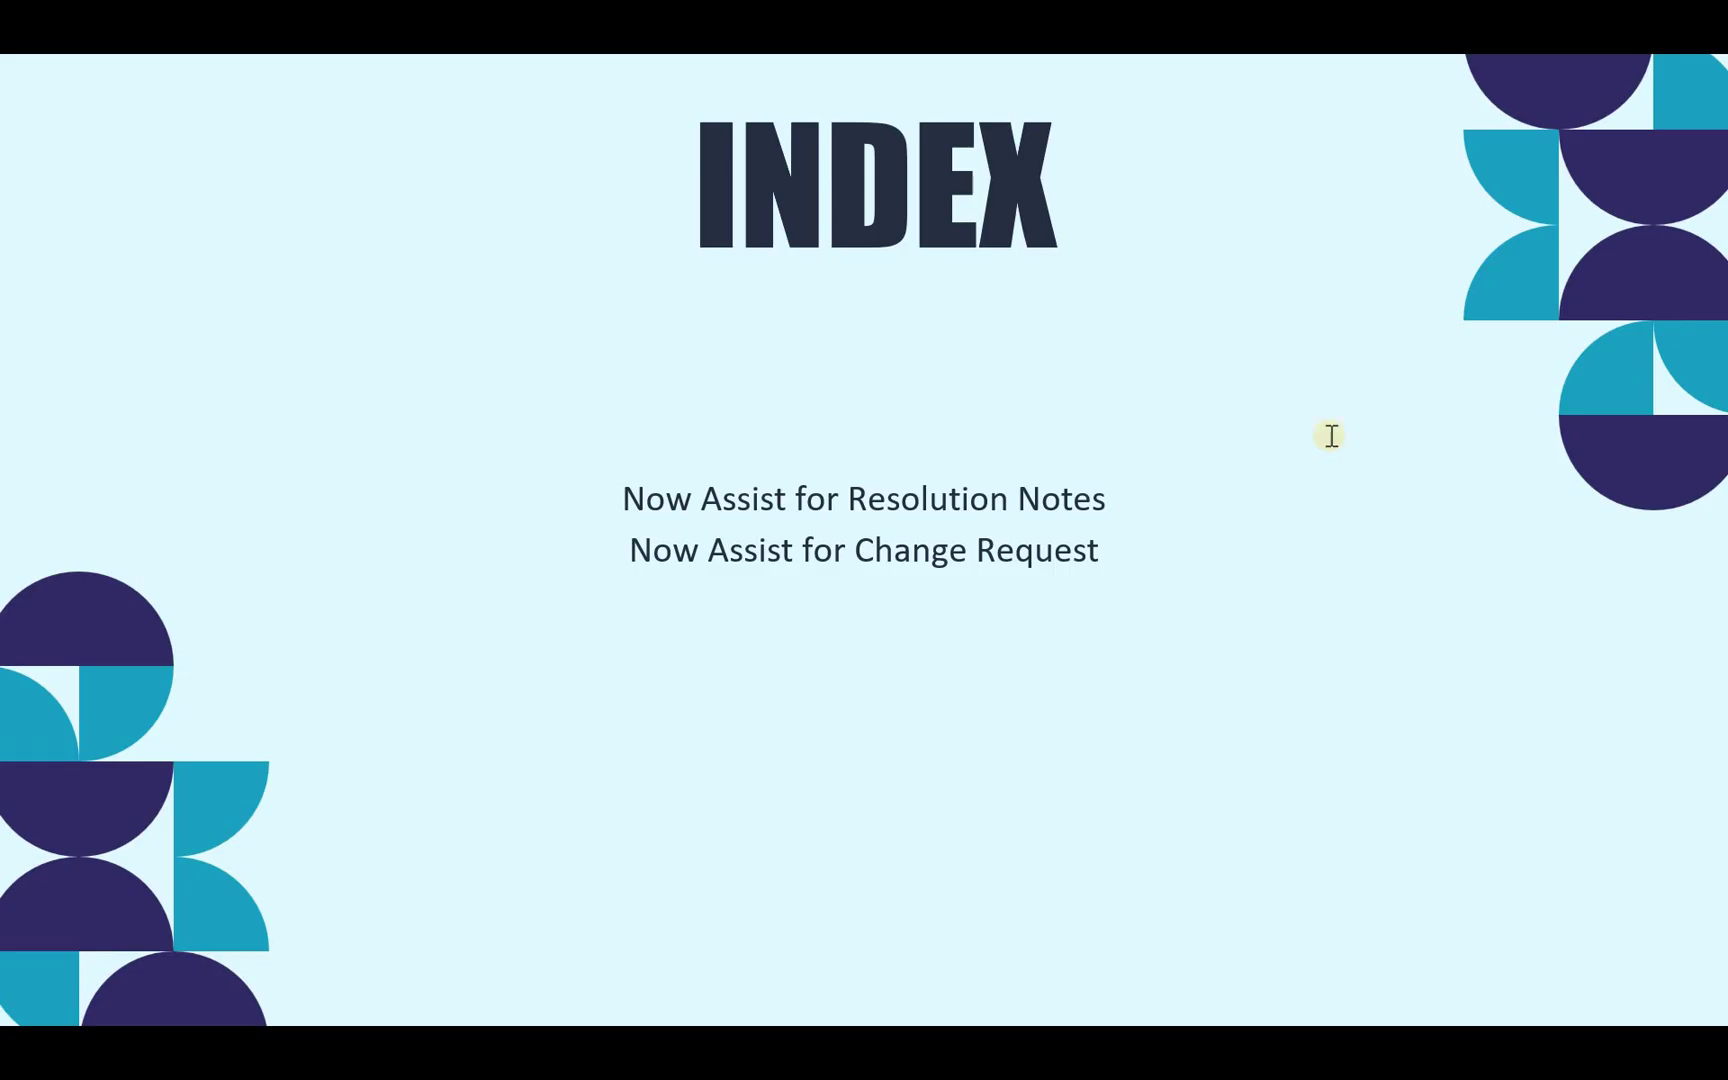
Leave the index slide and open the ServiceNow application navigator on the admin dashboard
left_click(293, 156)
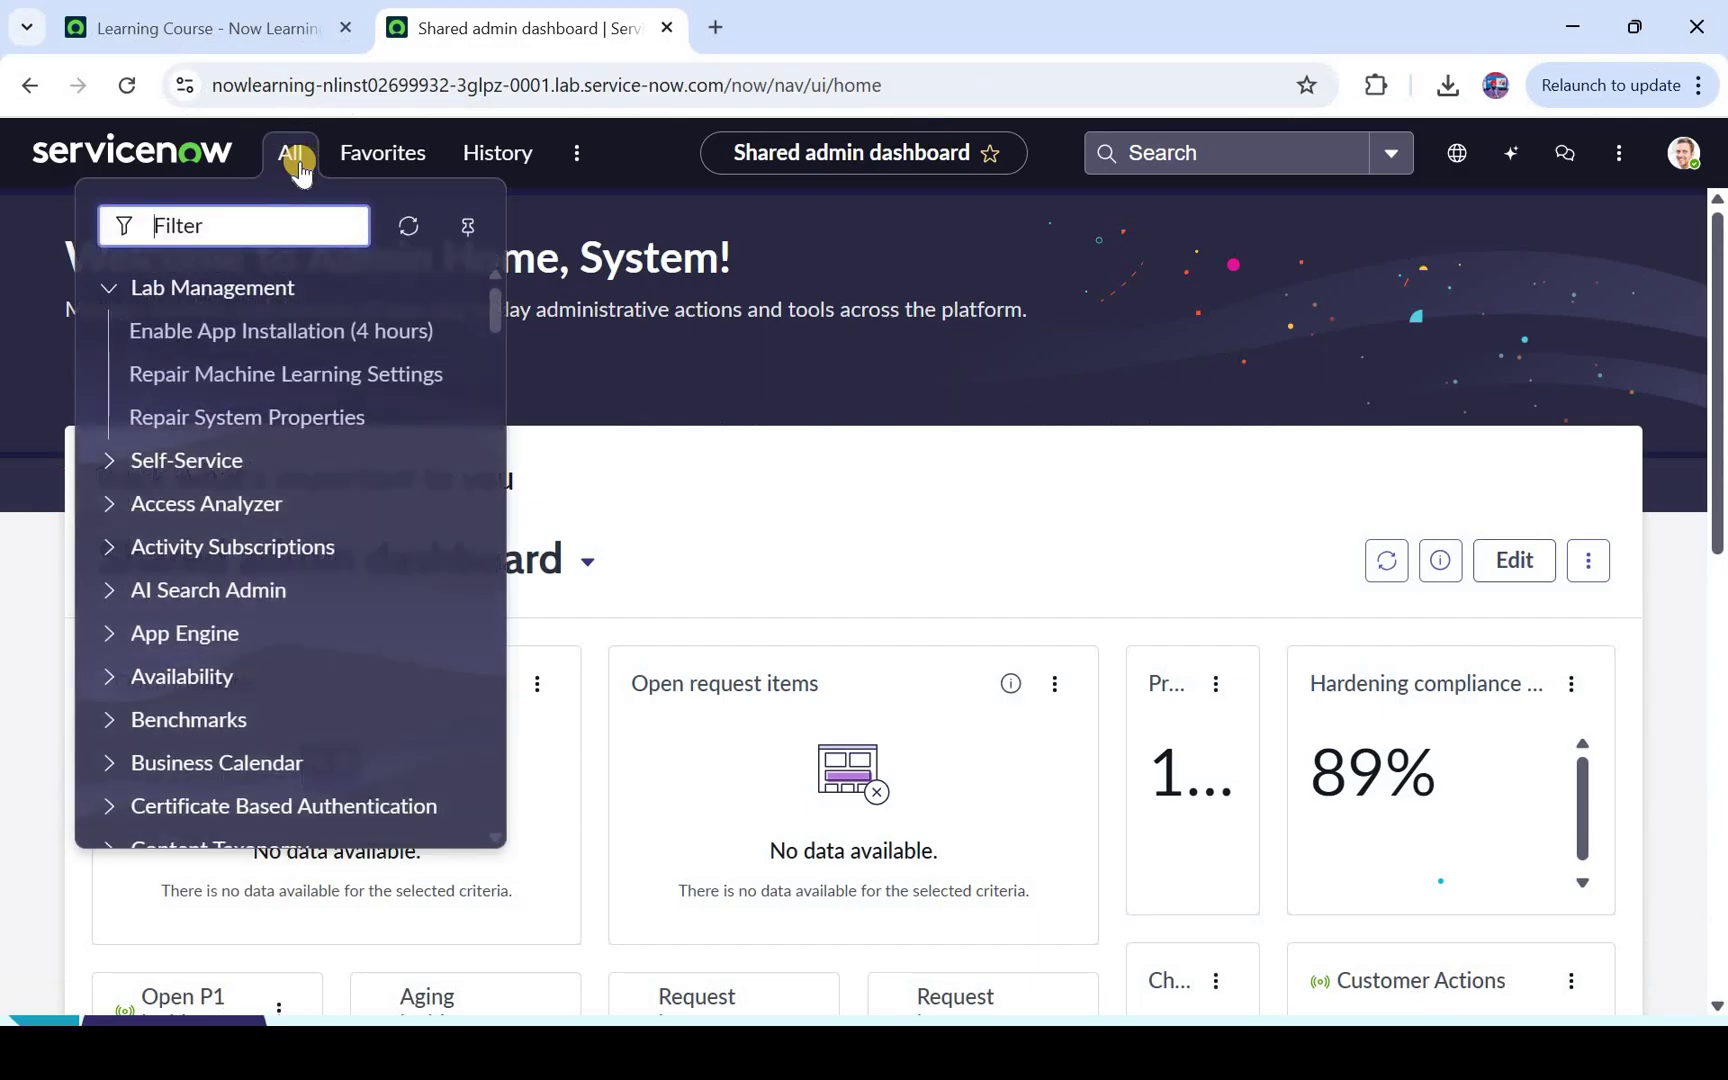
Filter navigation for 'now ass', open Now Assist Admin, and choose Resolution notes generation for ITSM under Skills not started
type("now as")
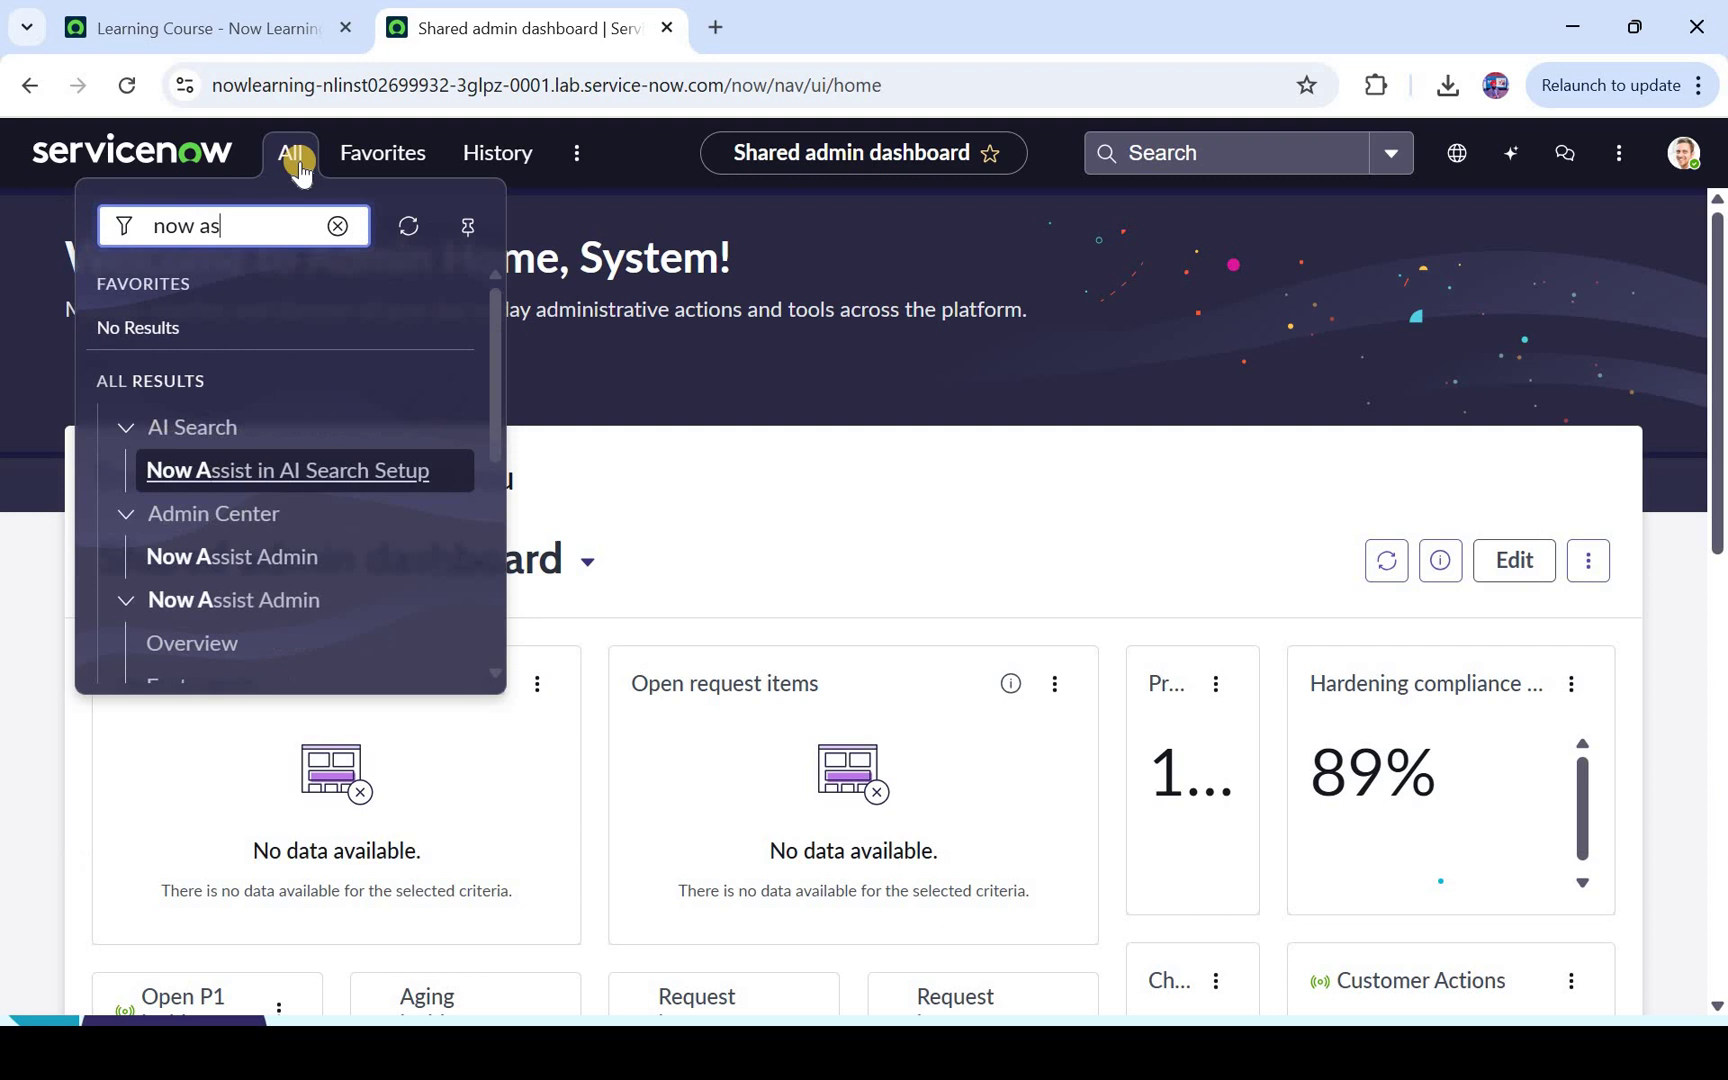
type("s")
left_click(297, 570)
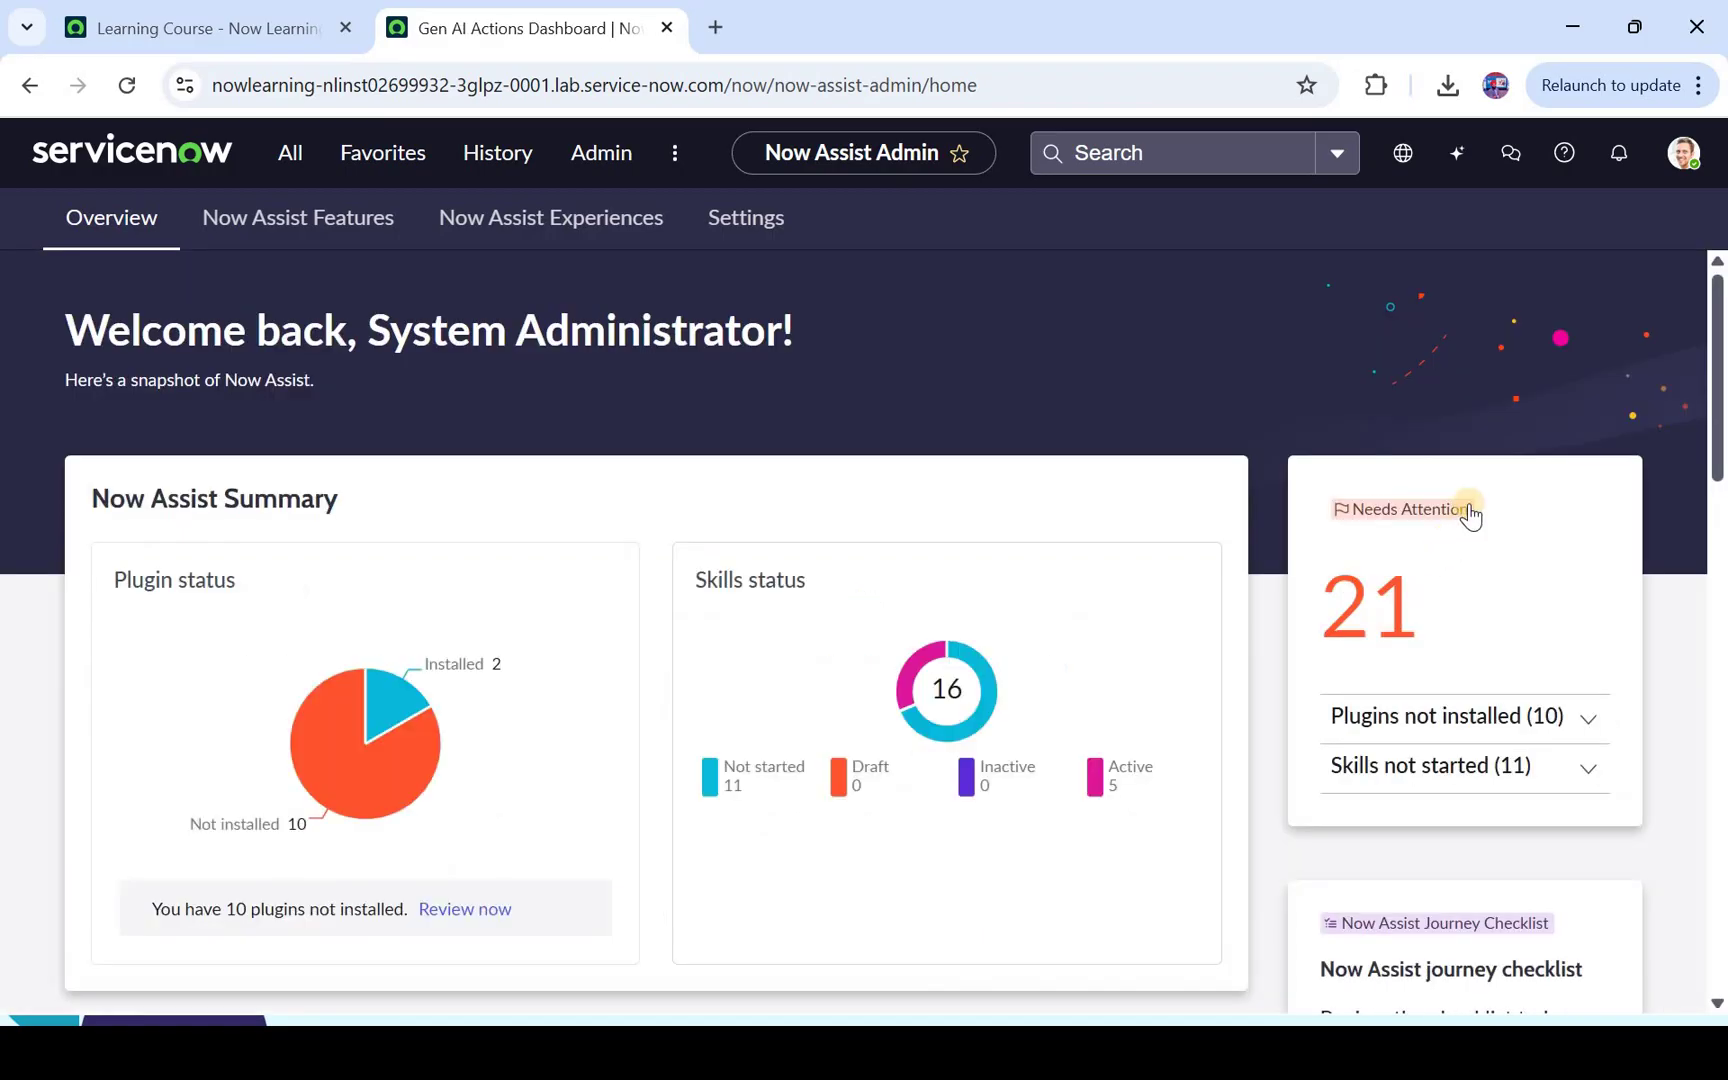
scroll(1468, 510, "down", 3)
left_click(1468, 497)
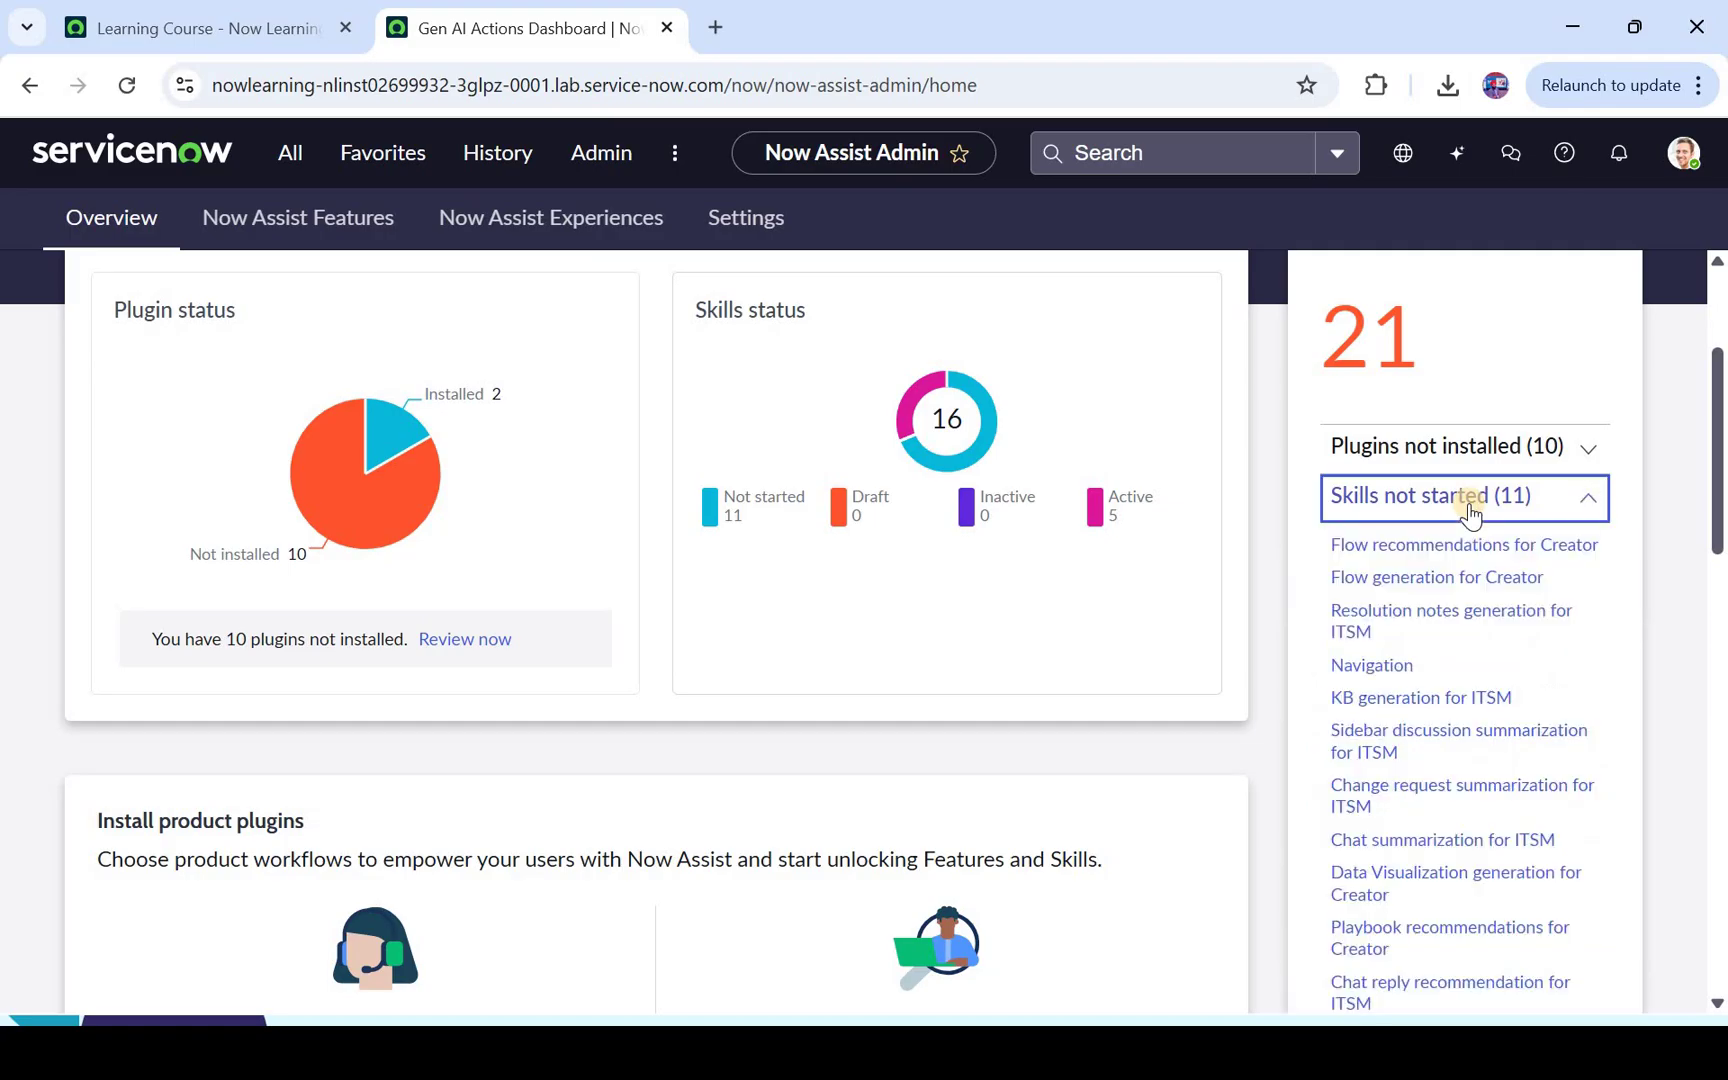
scroll(1440, 492, "down", 1)
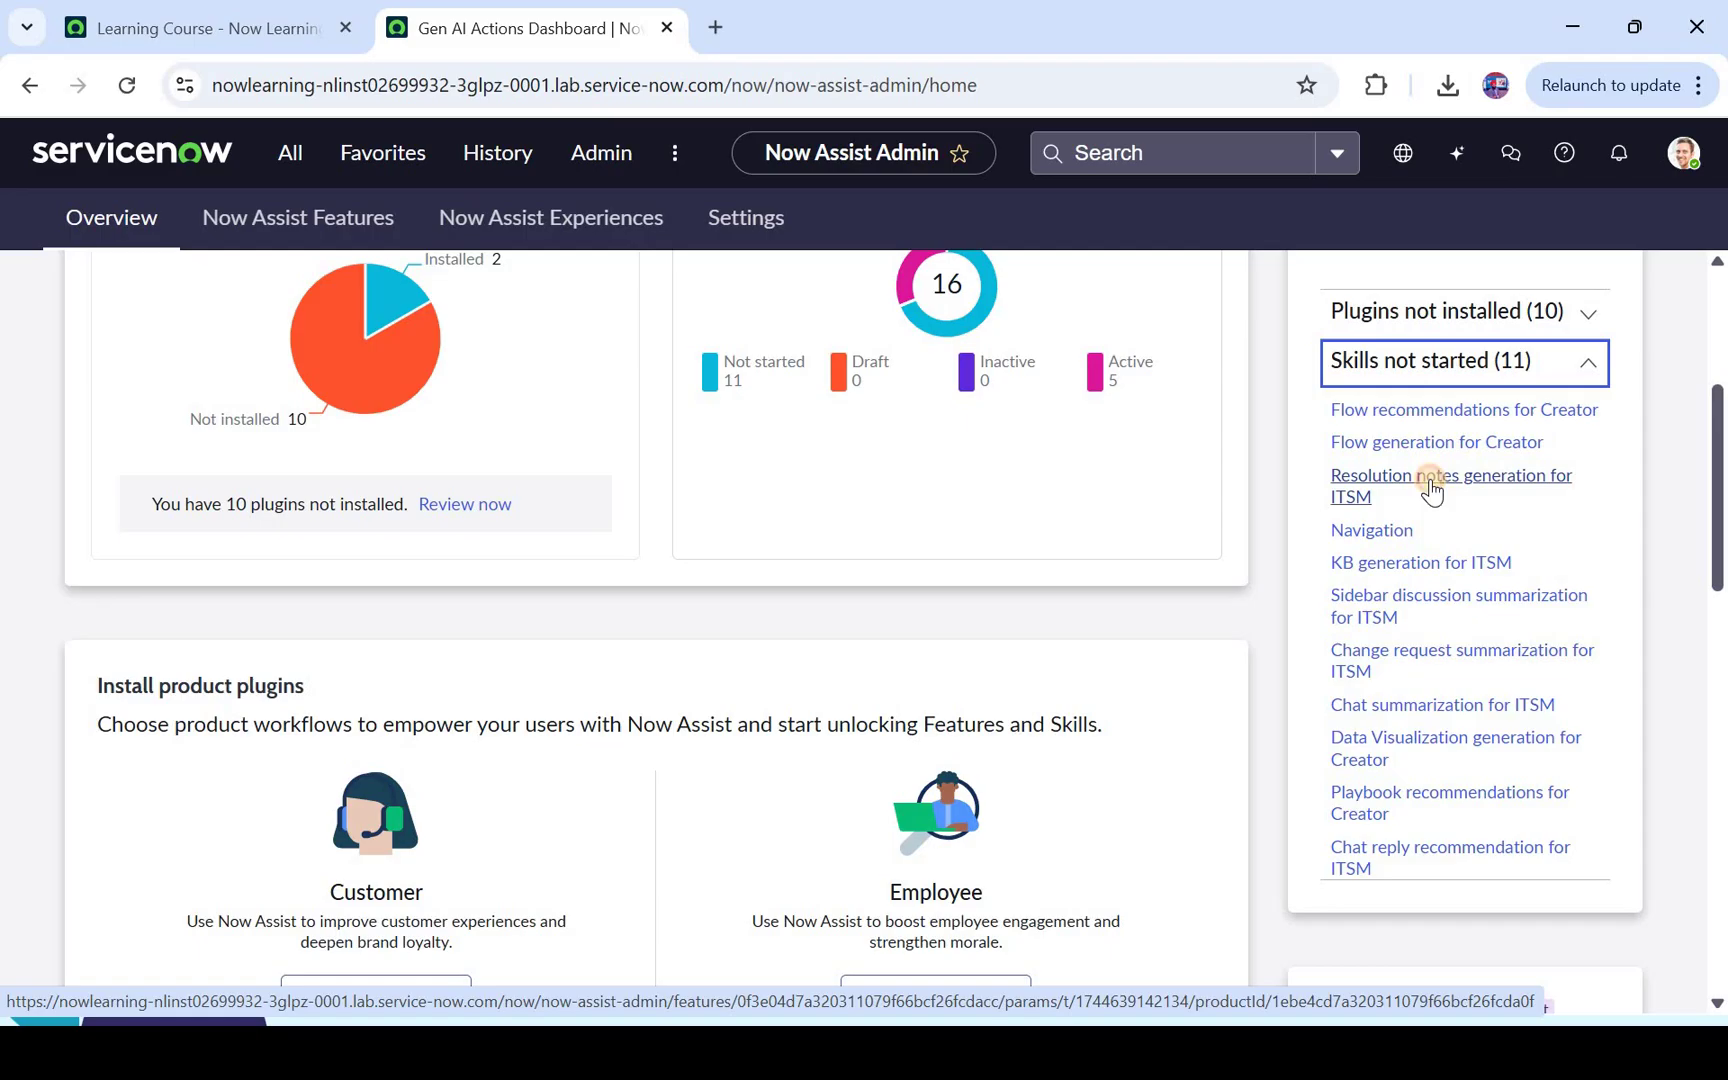
left_click(1431, 486)
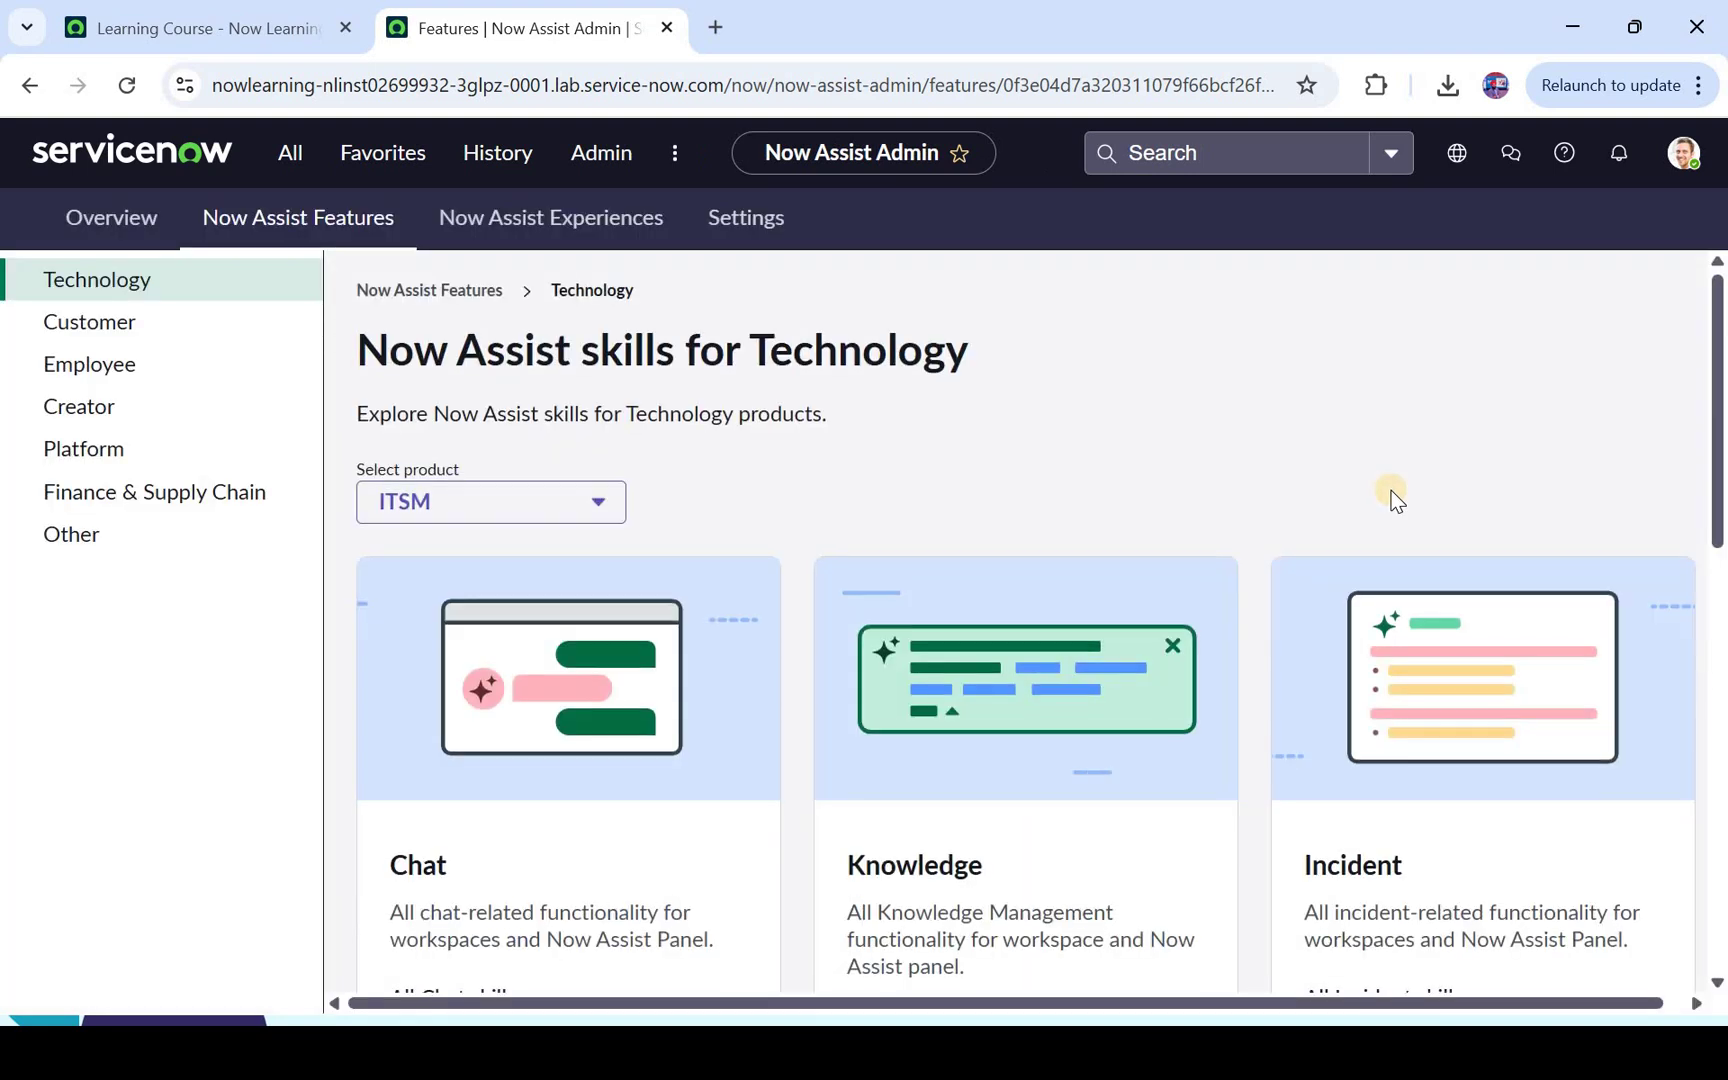
Open the Incident skill card's details and start activating Resolution notes generation
scroll(1390, 492, "down", 8)
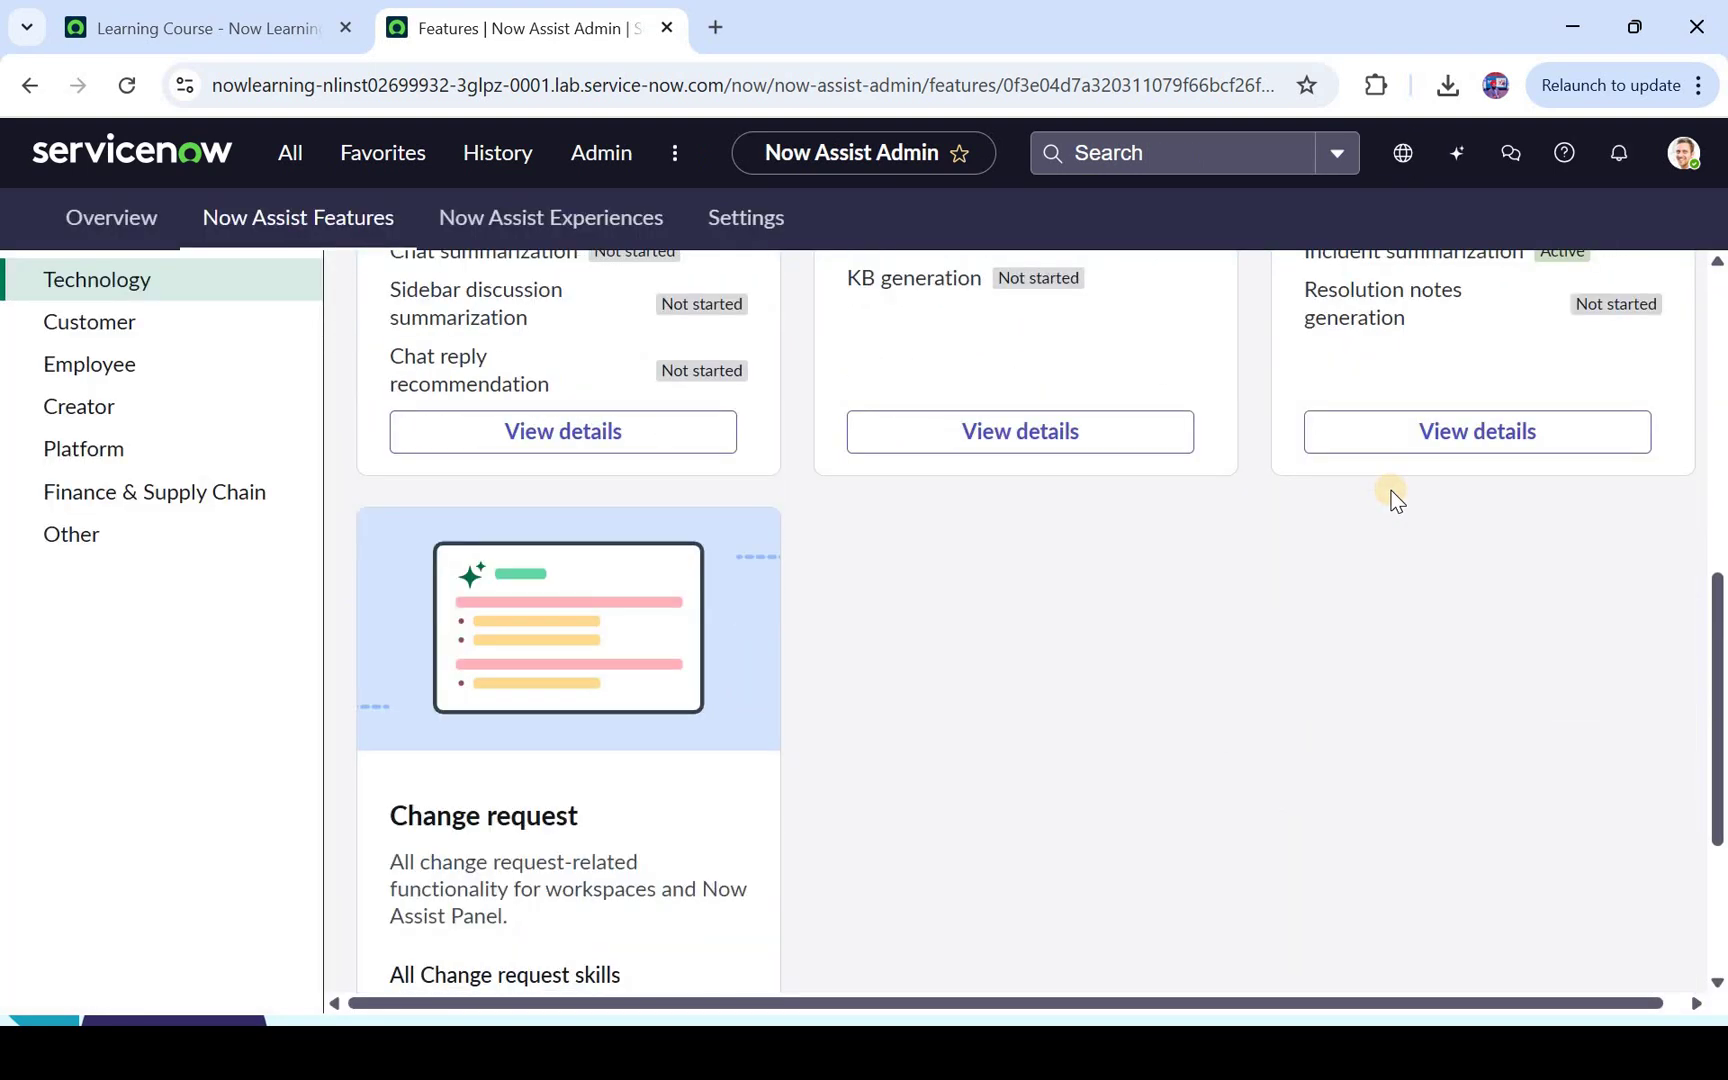
scroll(1395, 497, "up", 4)
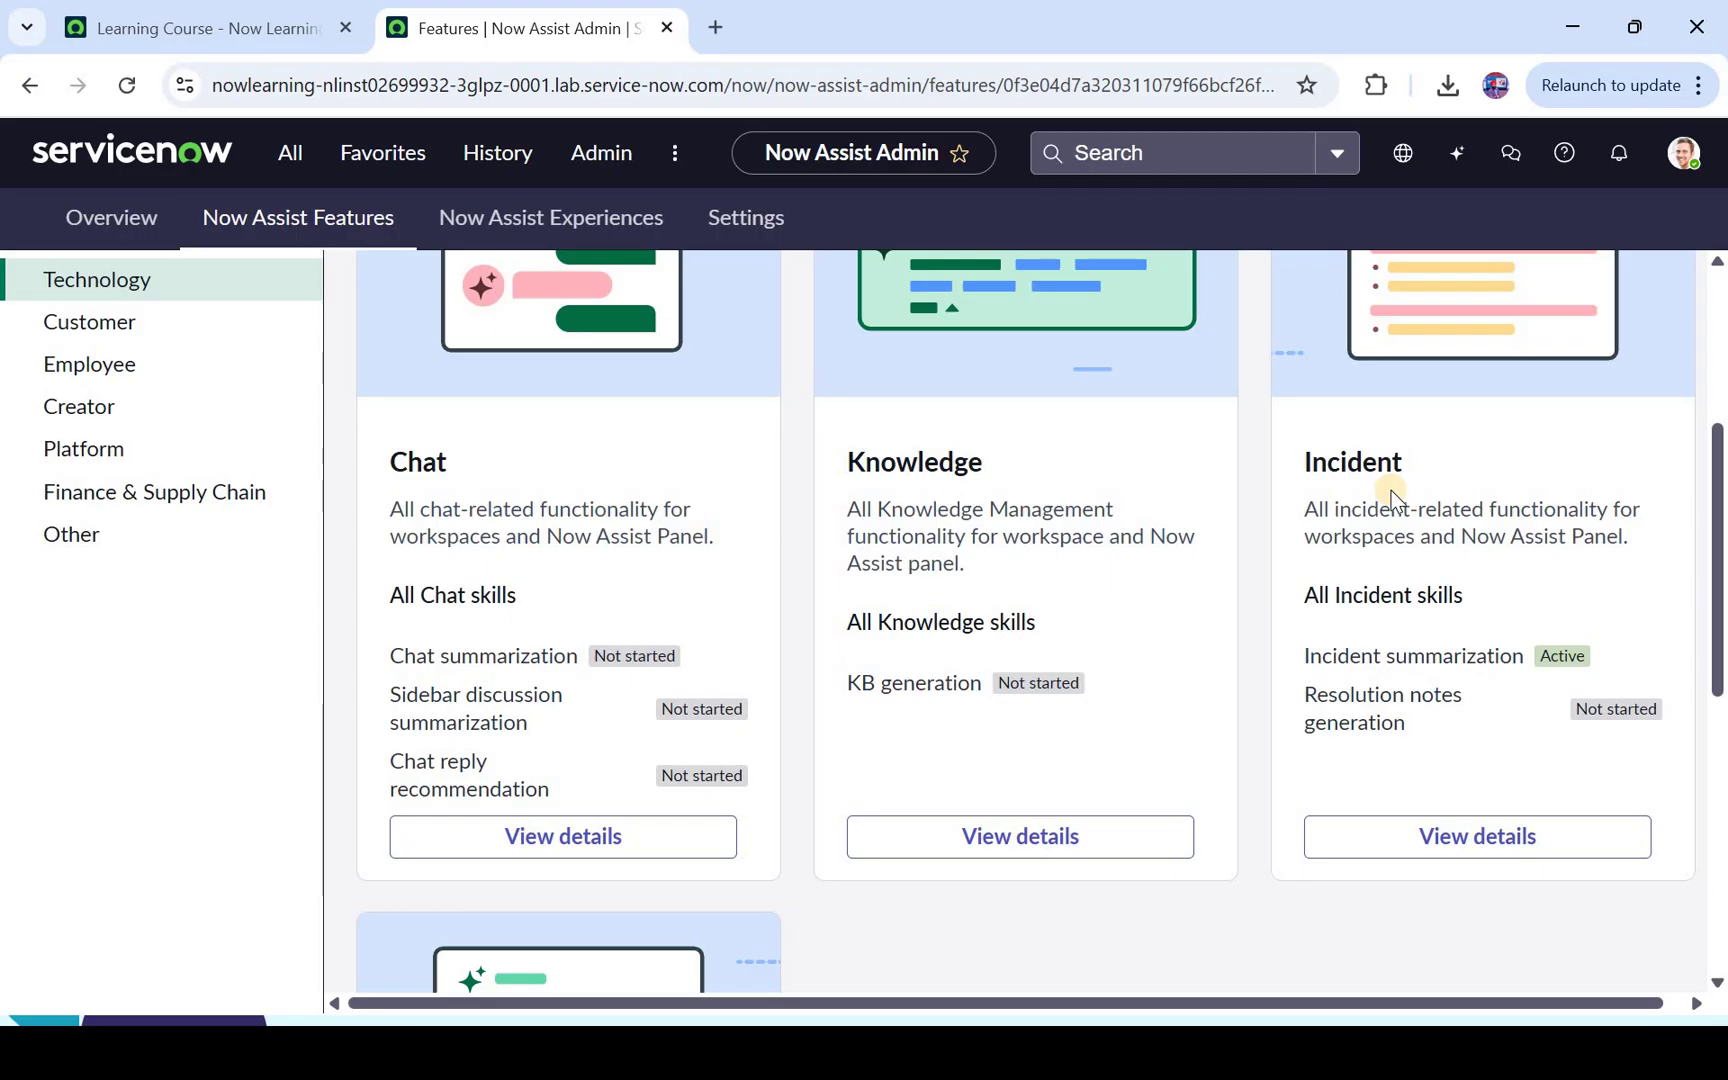
scroll(1493, 822, "up", 1)
scroll(1496, 850, "down", 1)
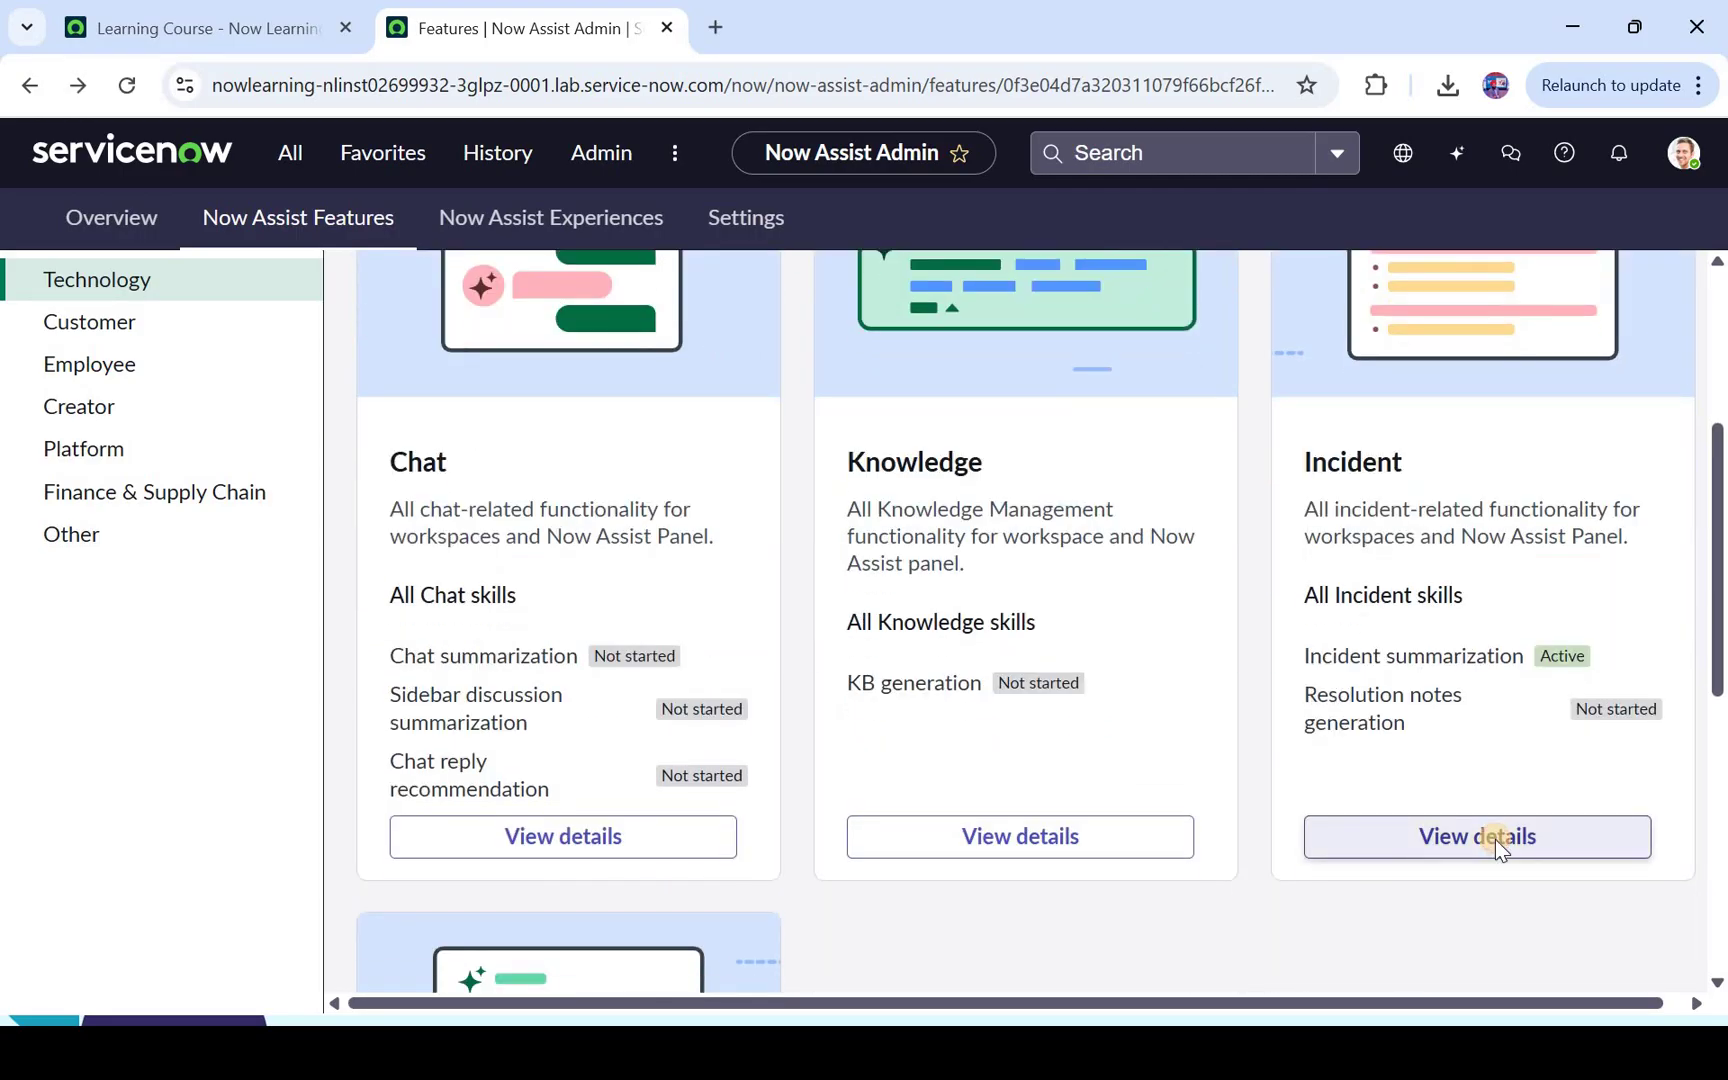
left_click(1494, 840)
scroll(700, 680, "down", 4)
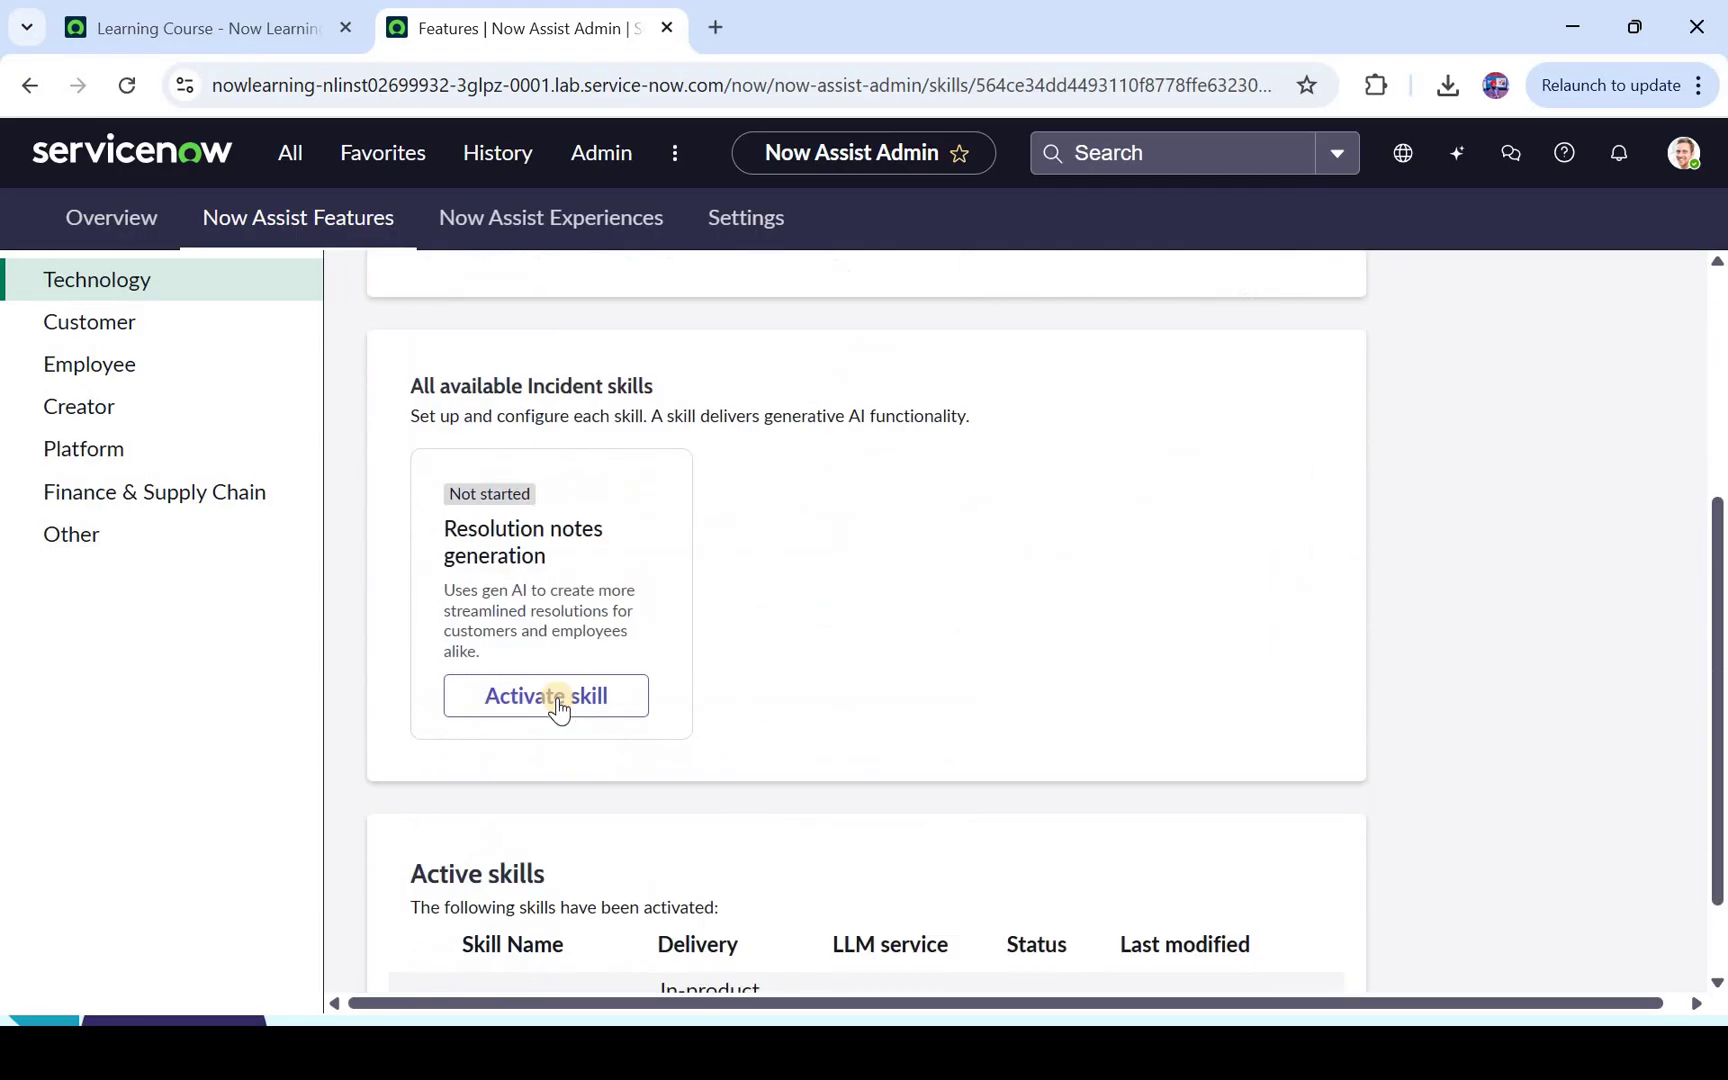
left_click_drag(496, 530, 580, 735)
left_click(600, 697)
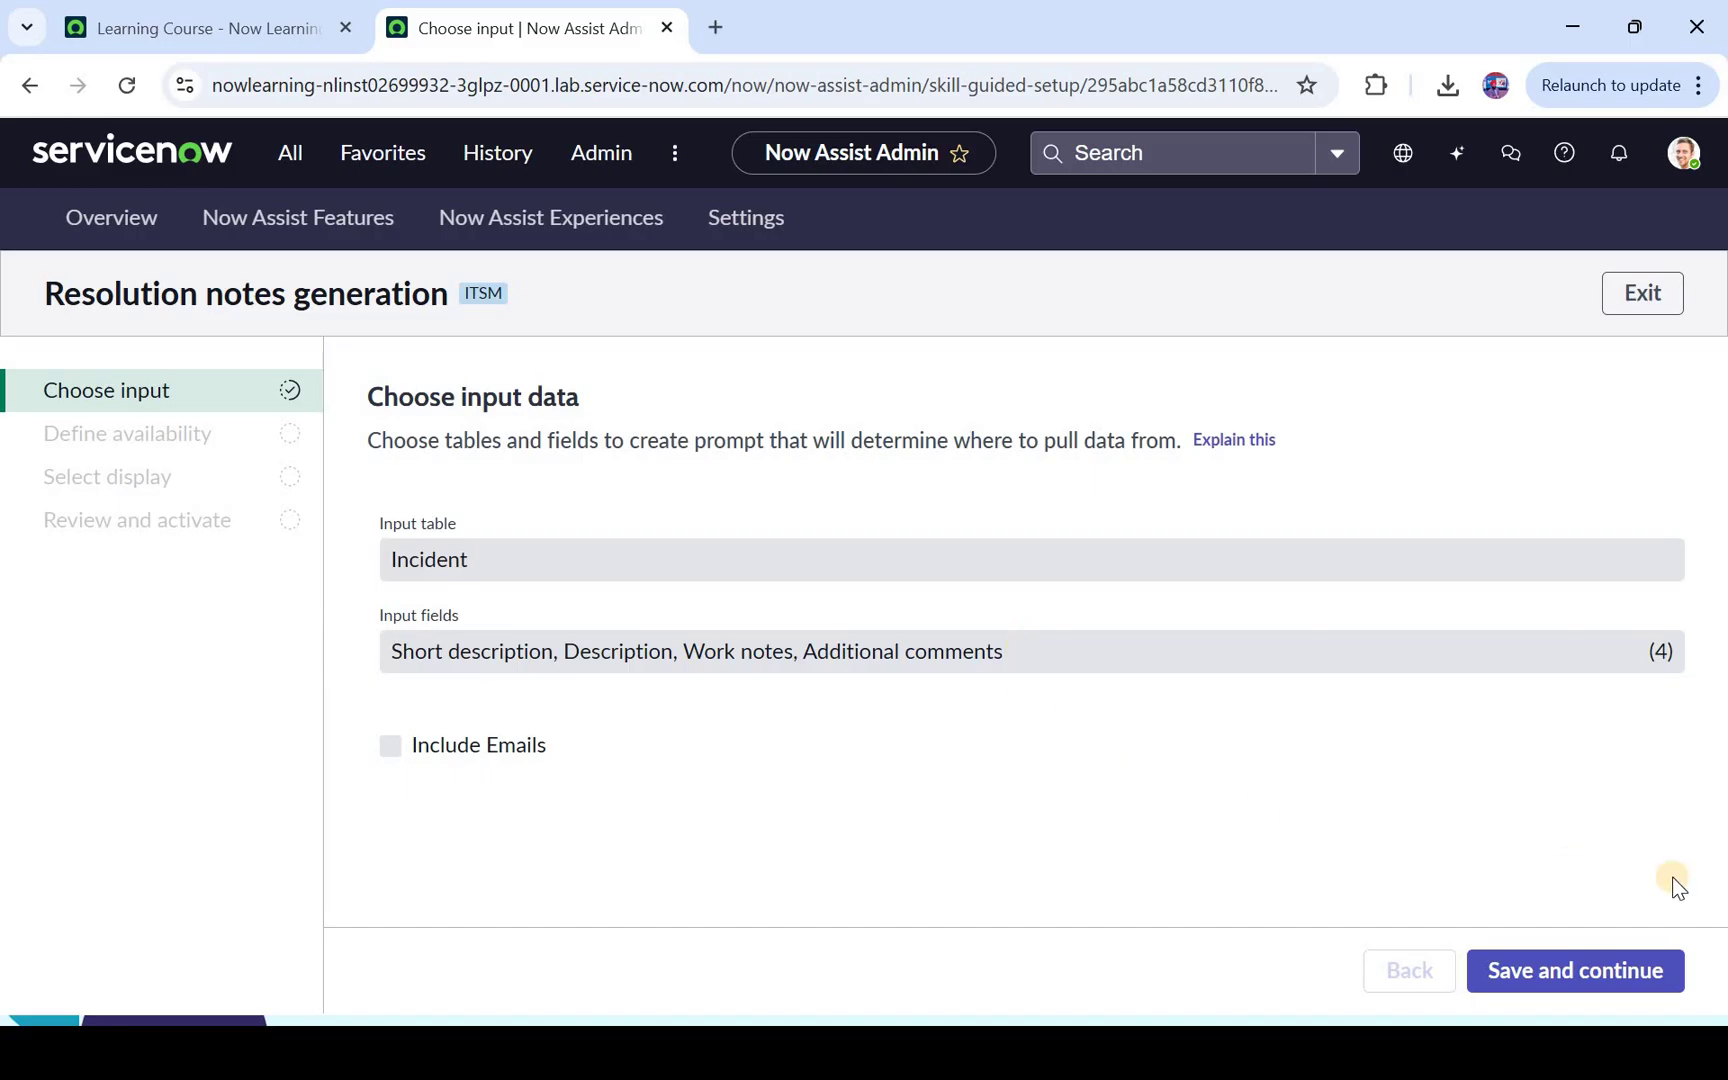
Accept the Incident table input fields and keep the skill always available
left_click(1636, 968)
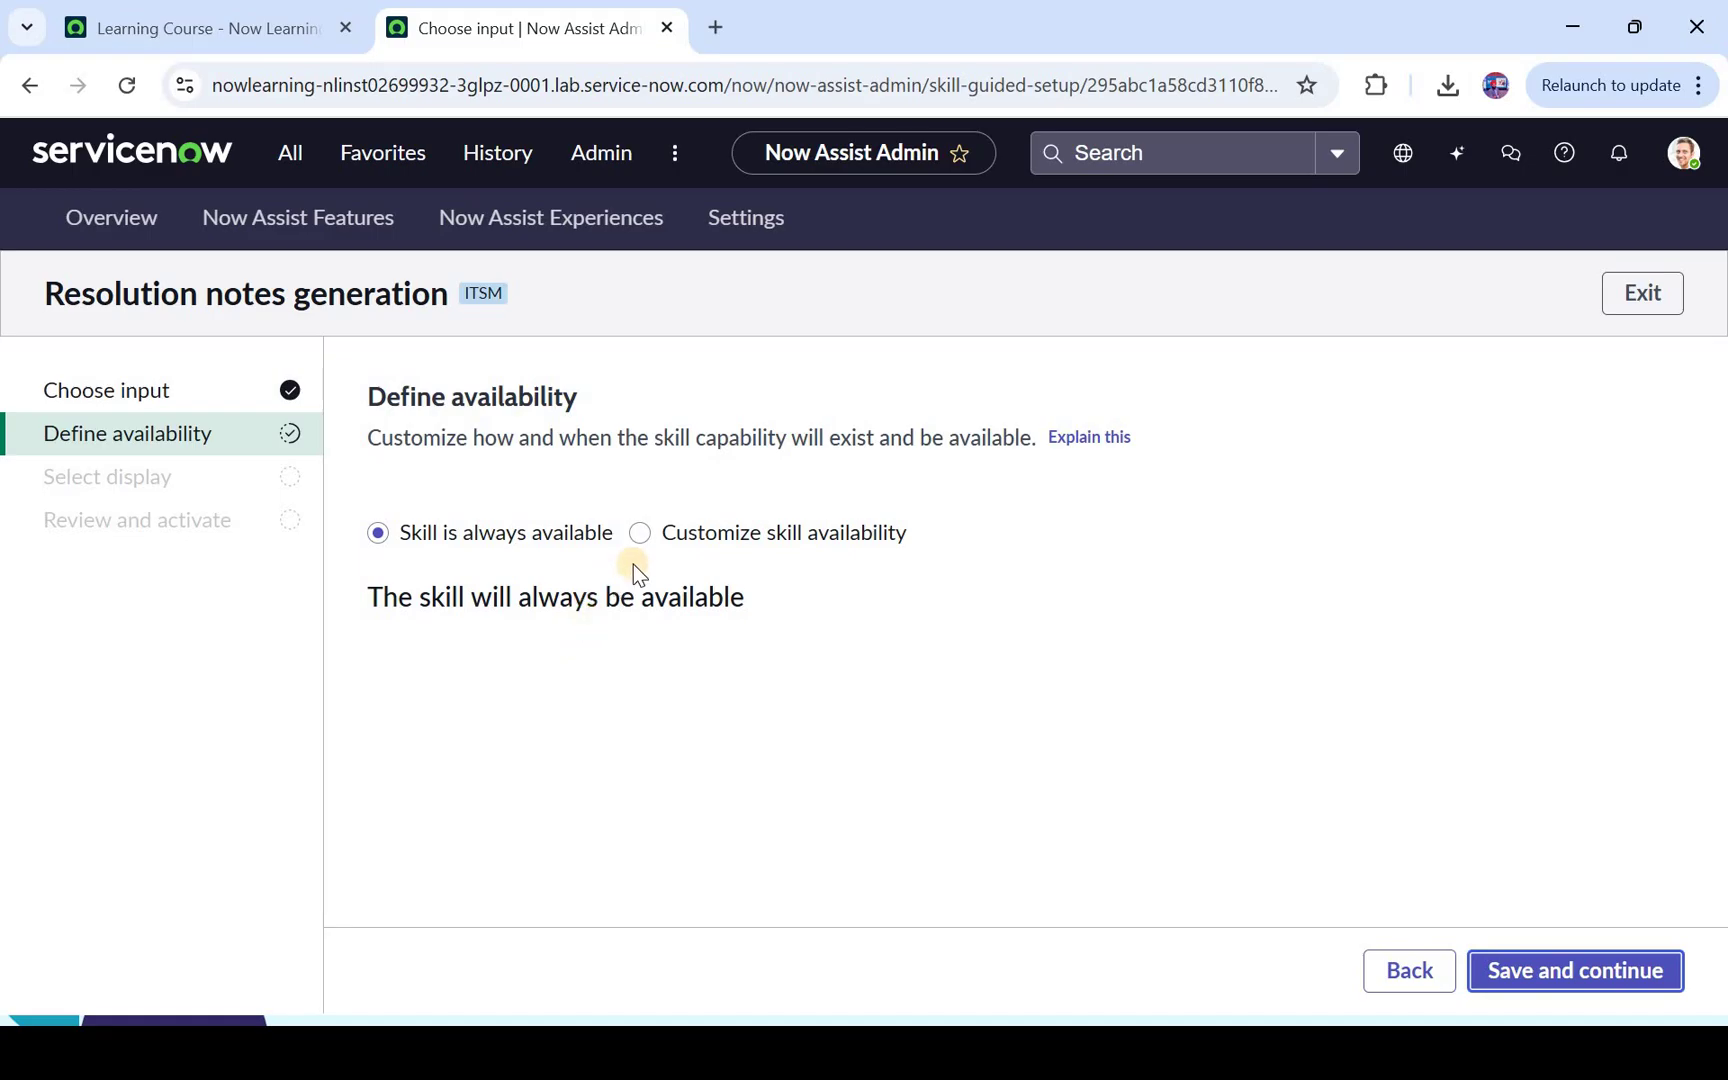
left_click(639, 535)
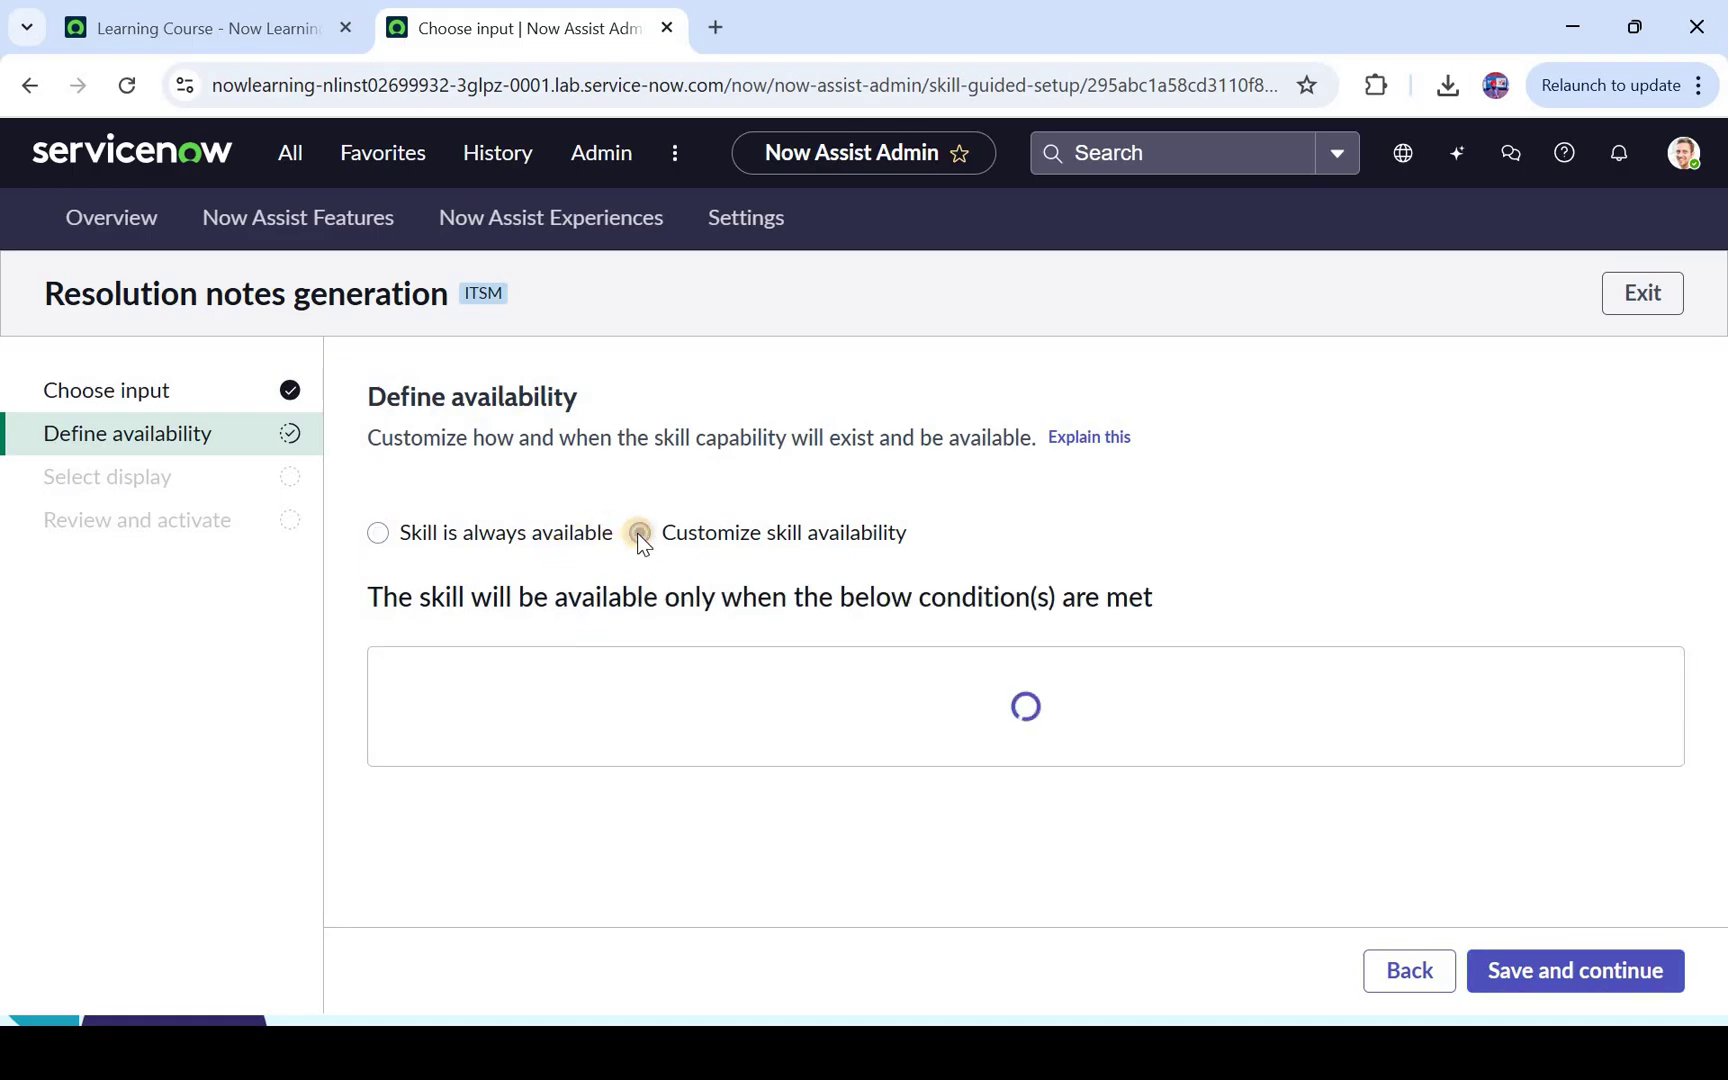
left_click(555, 540)
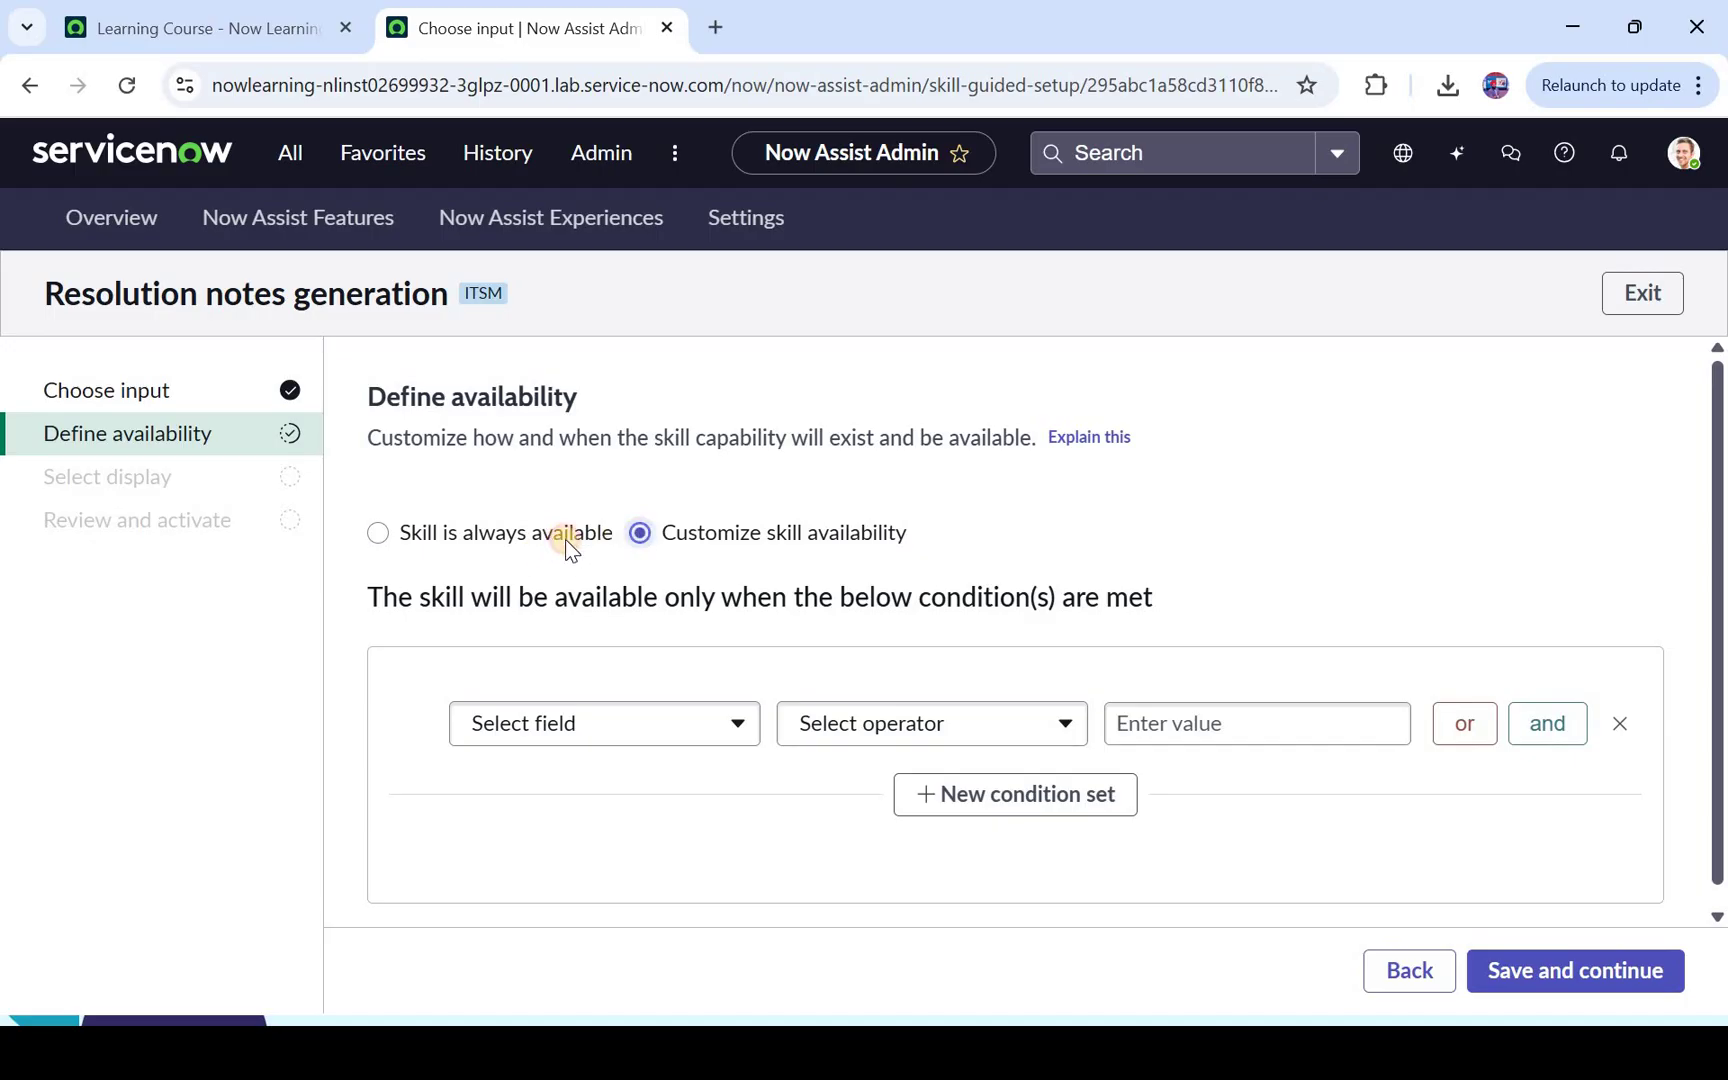
left_click(1627, 977)
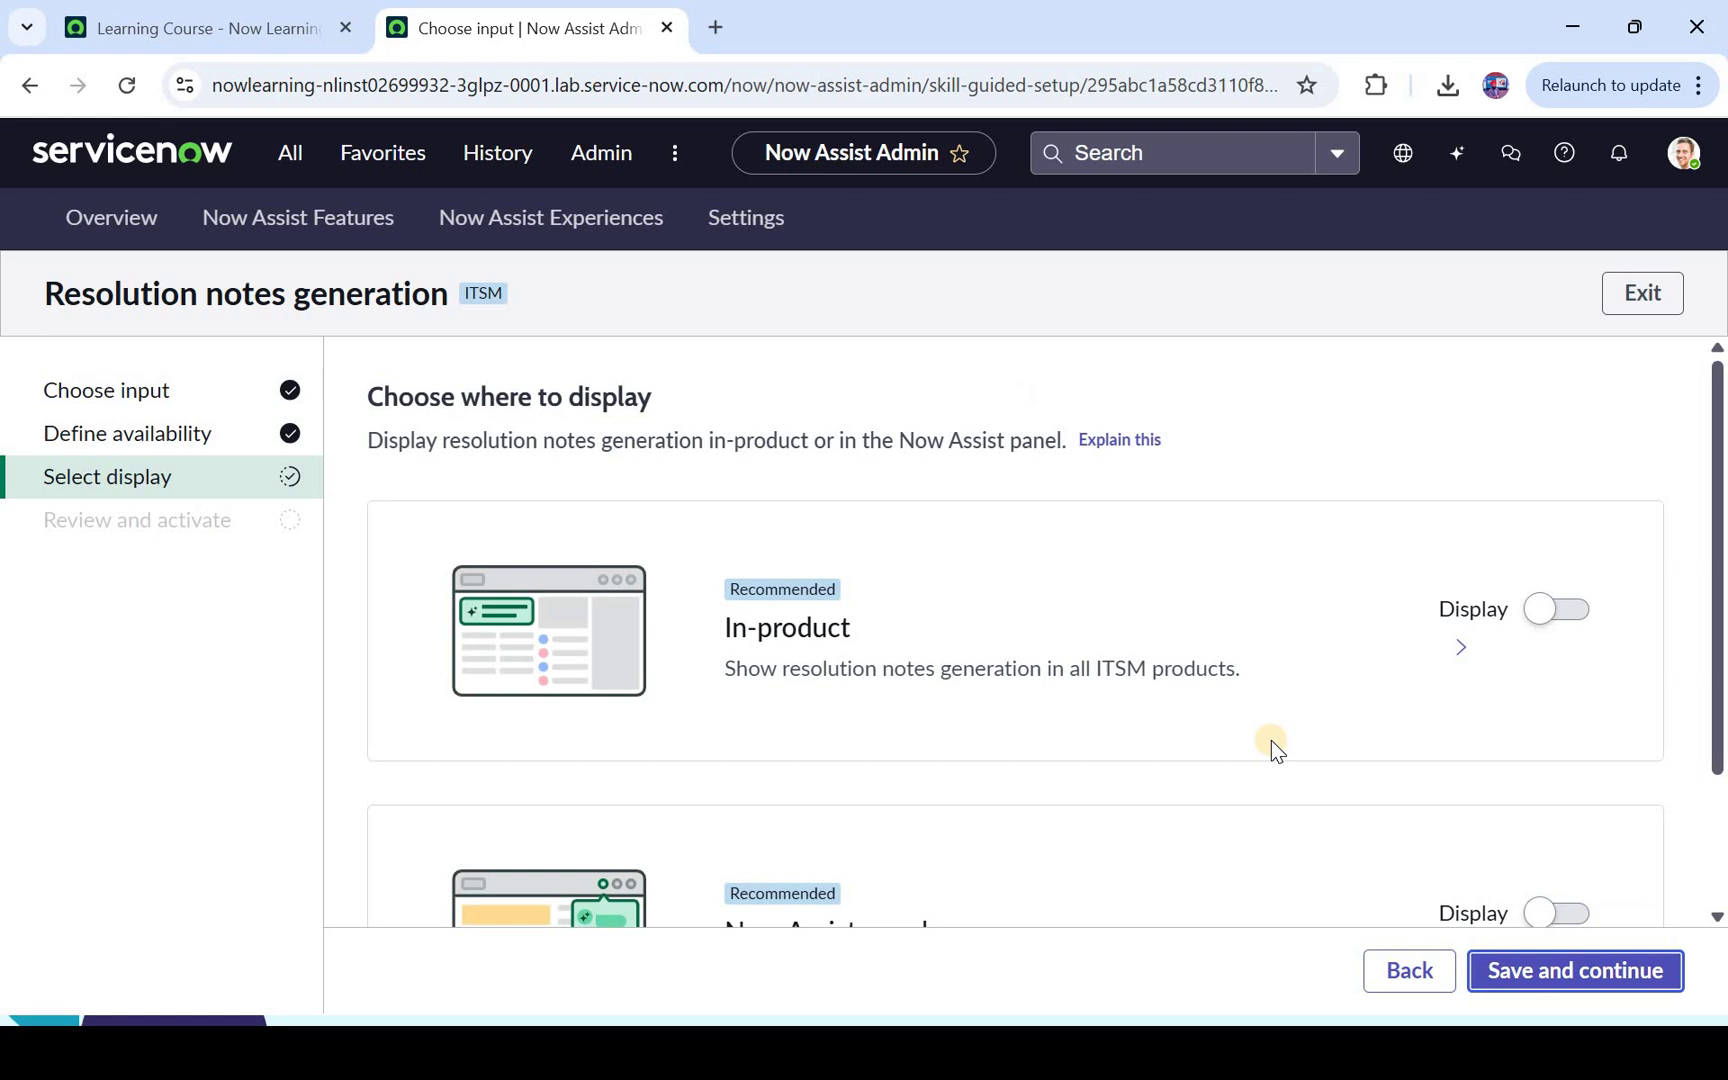
Display the skill in-product and in the Now Assist panel, activate it, and return to Incident
left_click(1580, 608)
scroll(1082, 545, "down", 2)
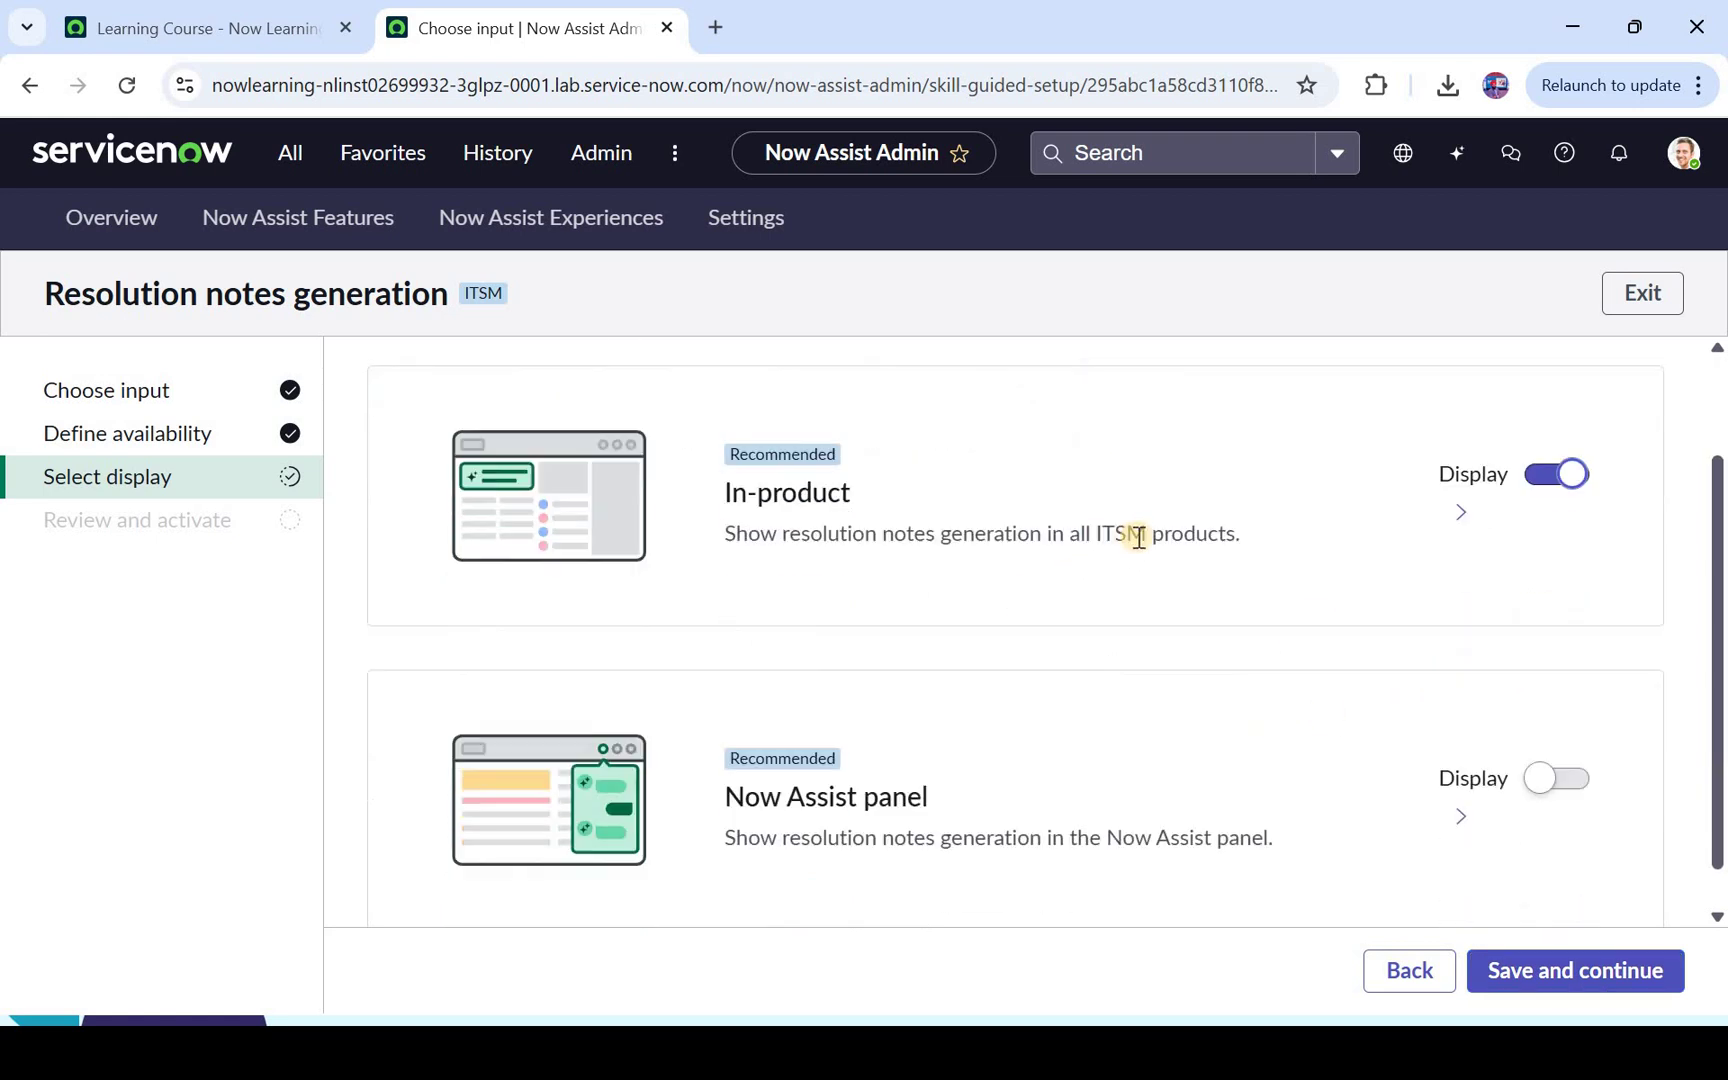
left_click(1563, 790)
scroll(1598, 958, "down", 1)
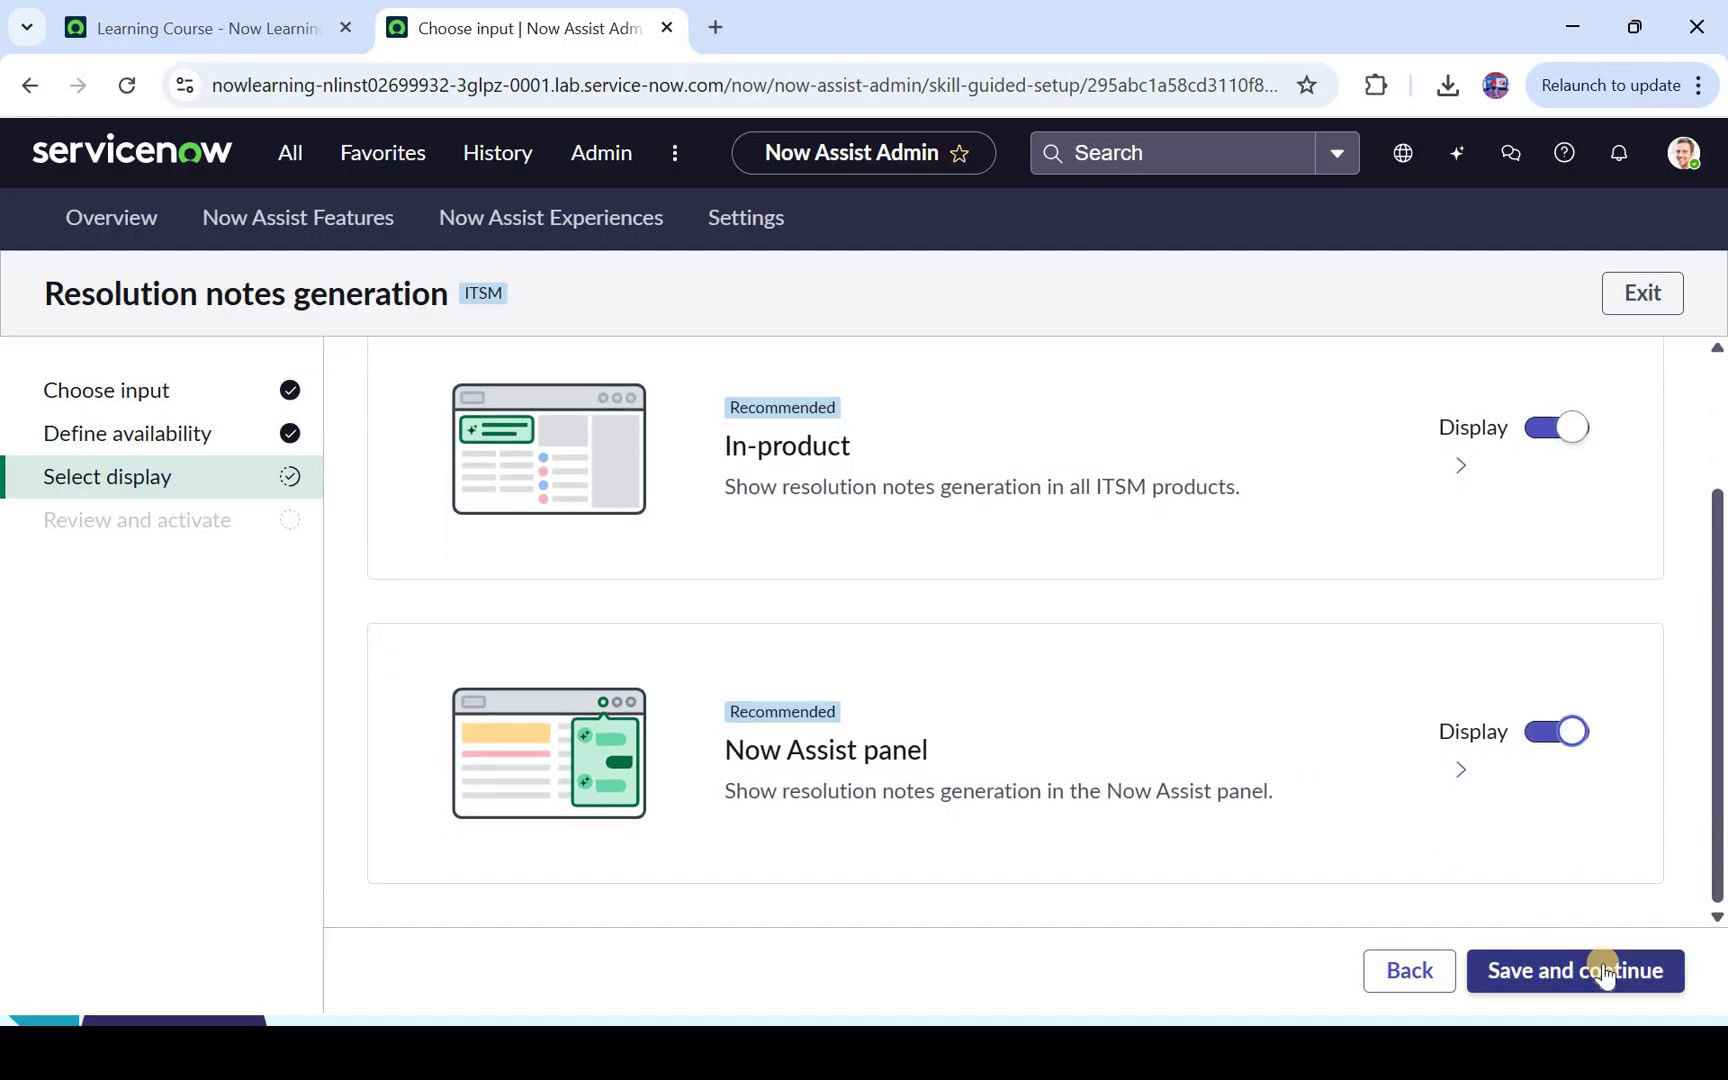
left_click(1602, 963)
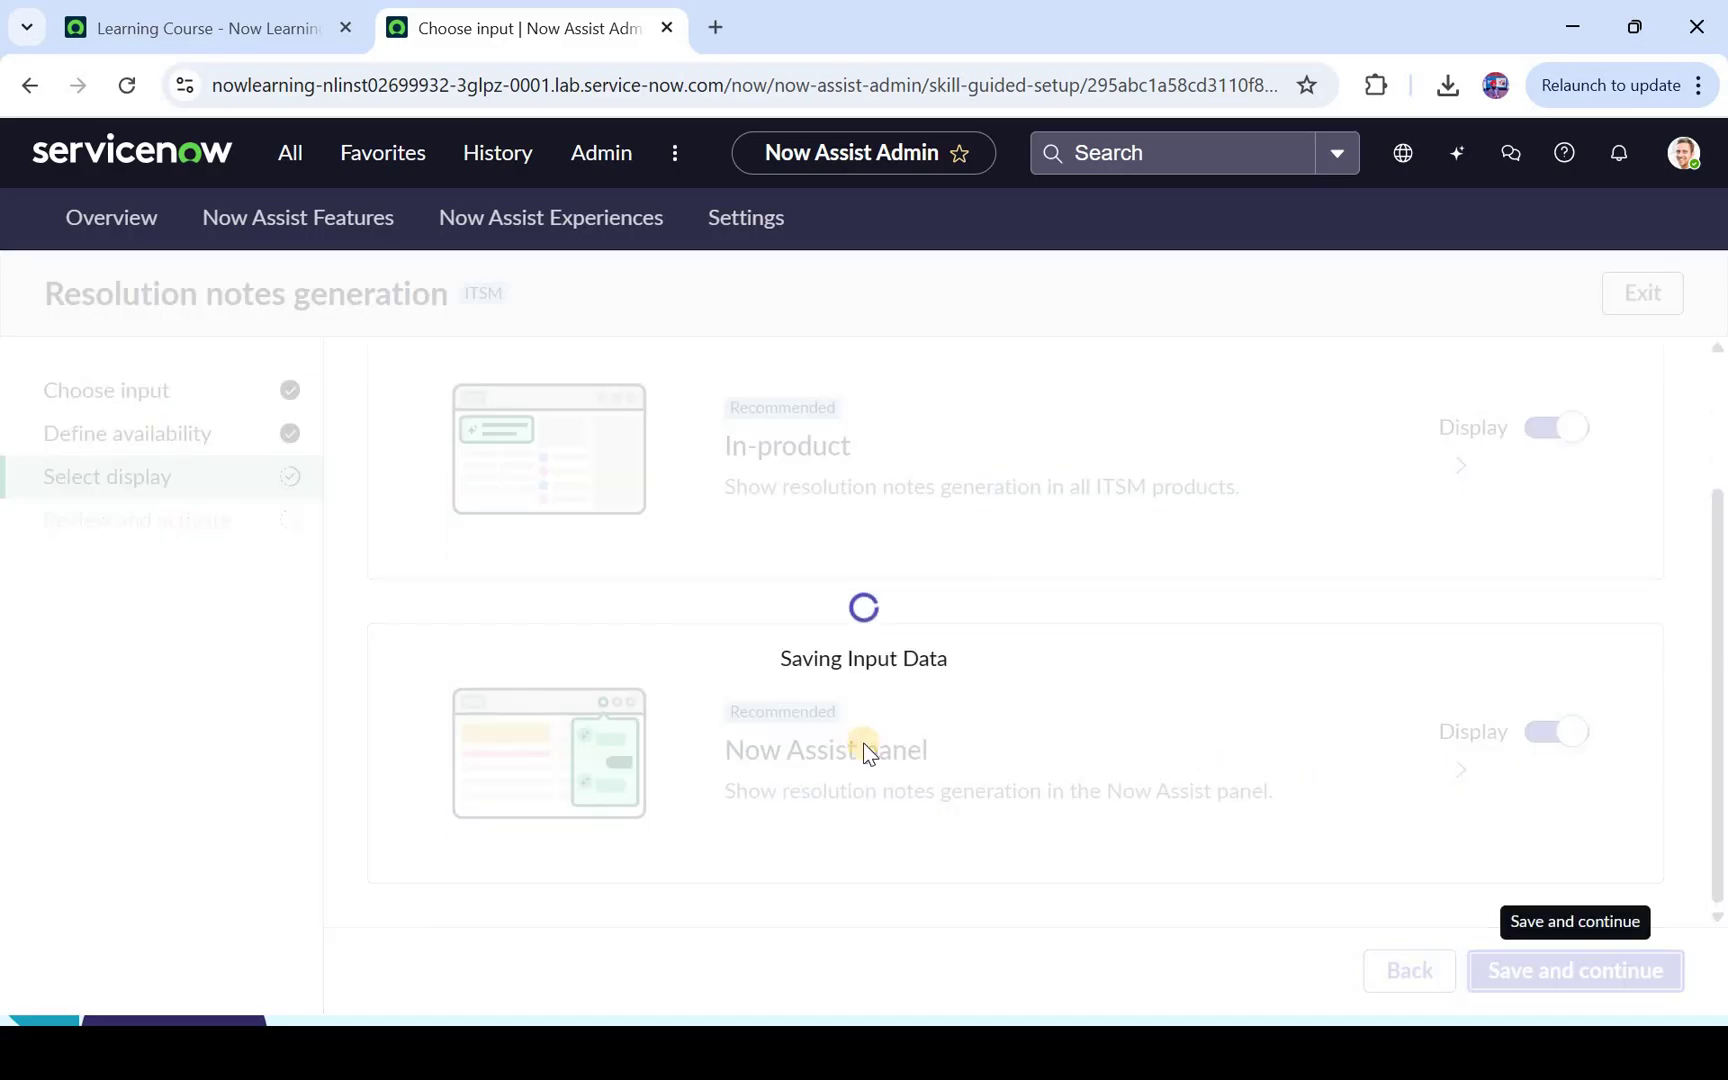
scroll(866, 750, "down", 4)
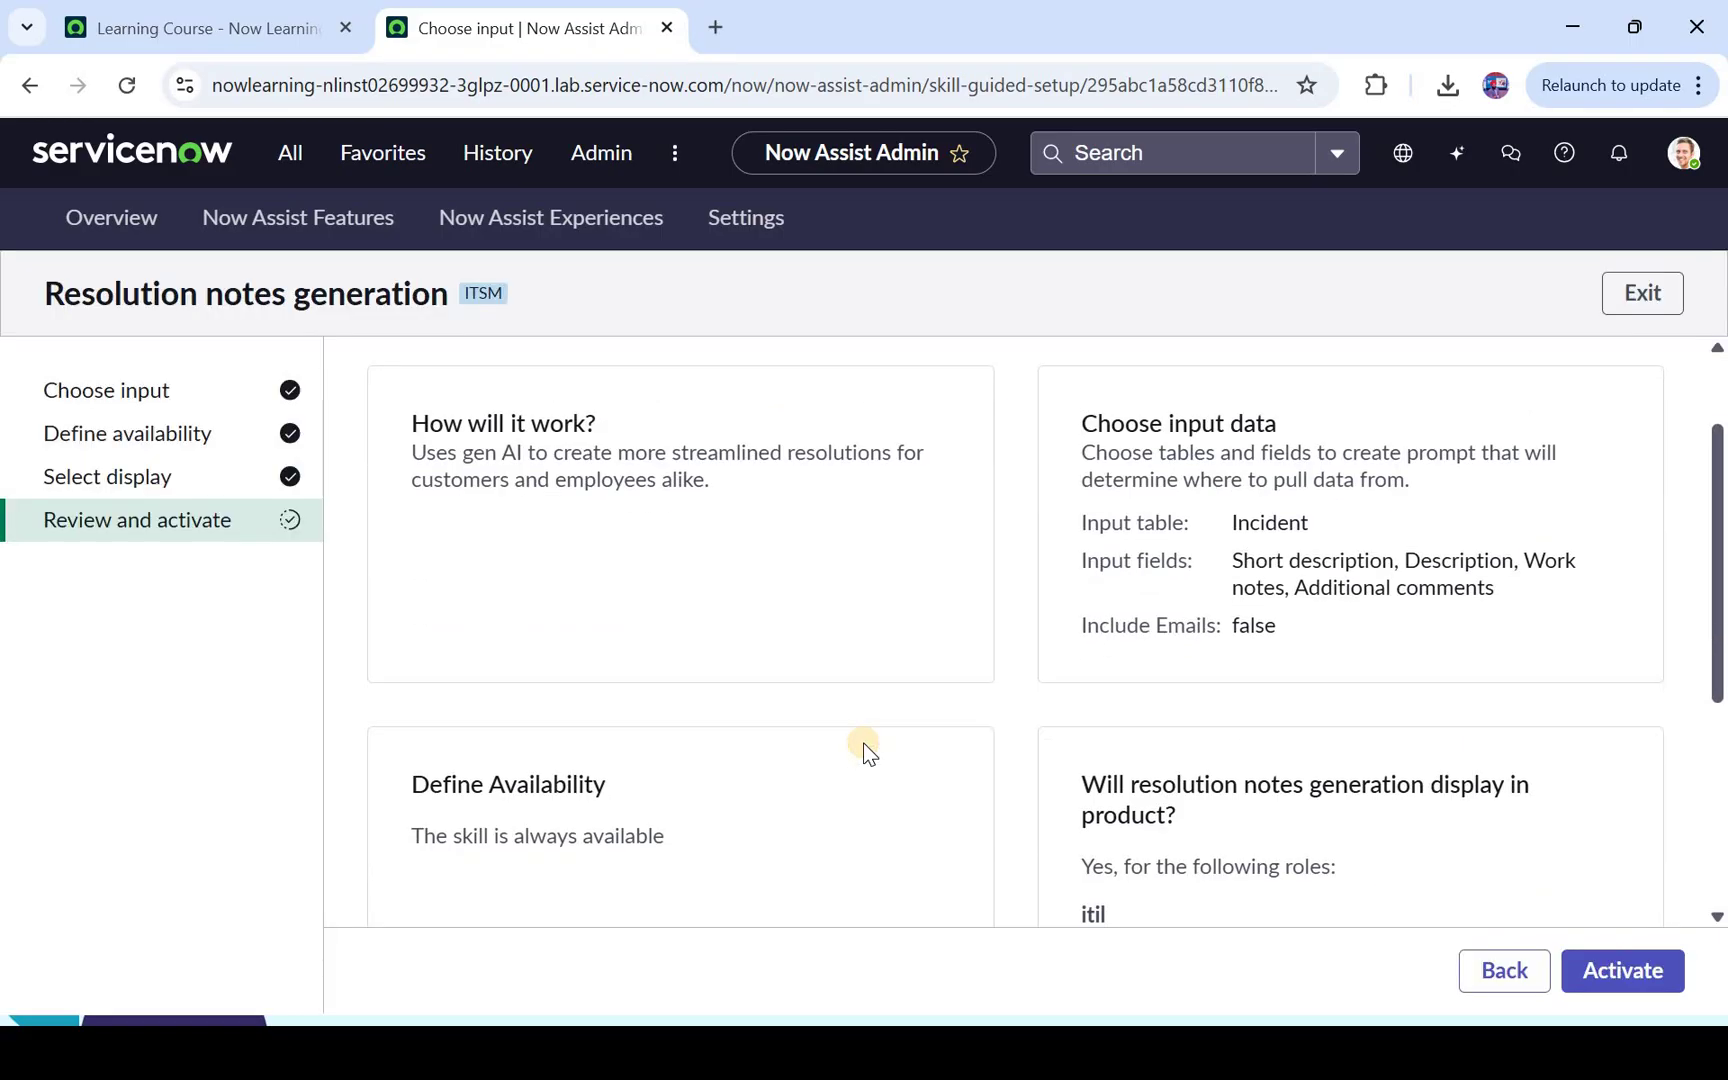
scroll(866, 750, "up", 3)
scroll(866, 750, "up", 1)
scroll(1150, 830, "down", 5)
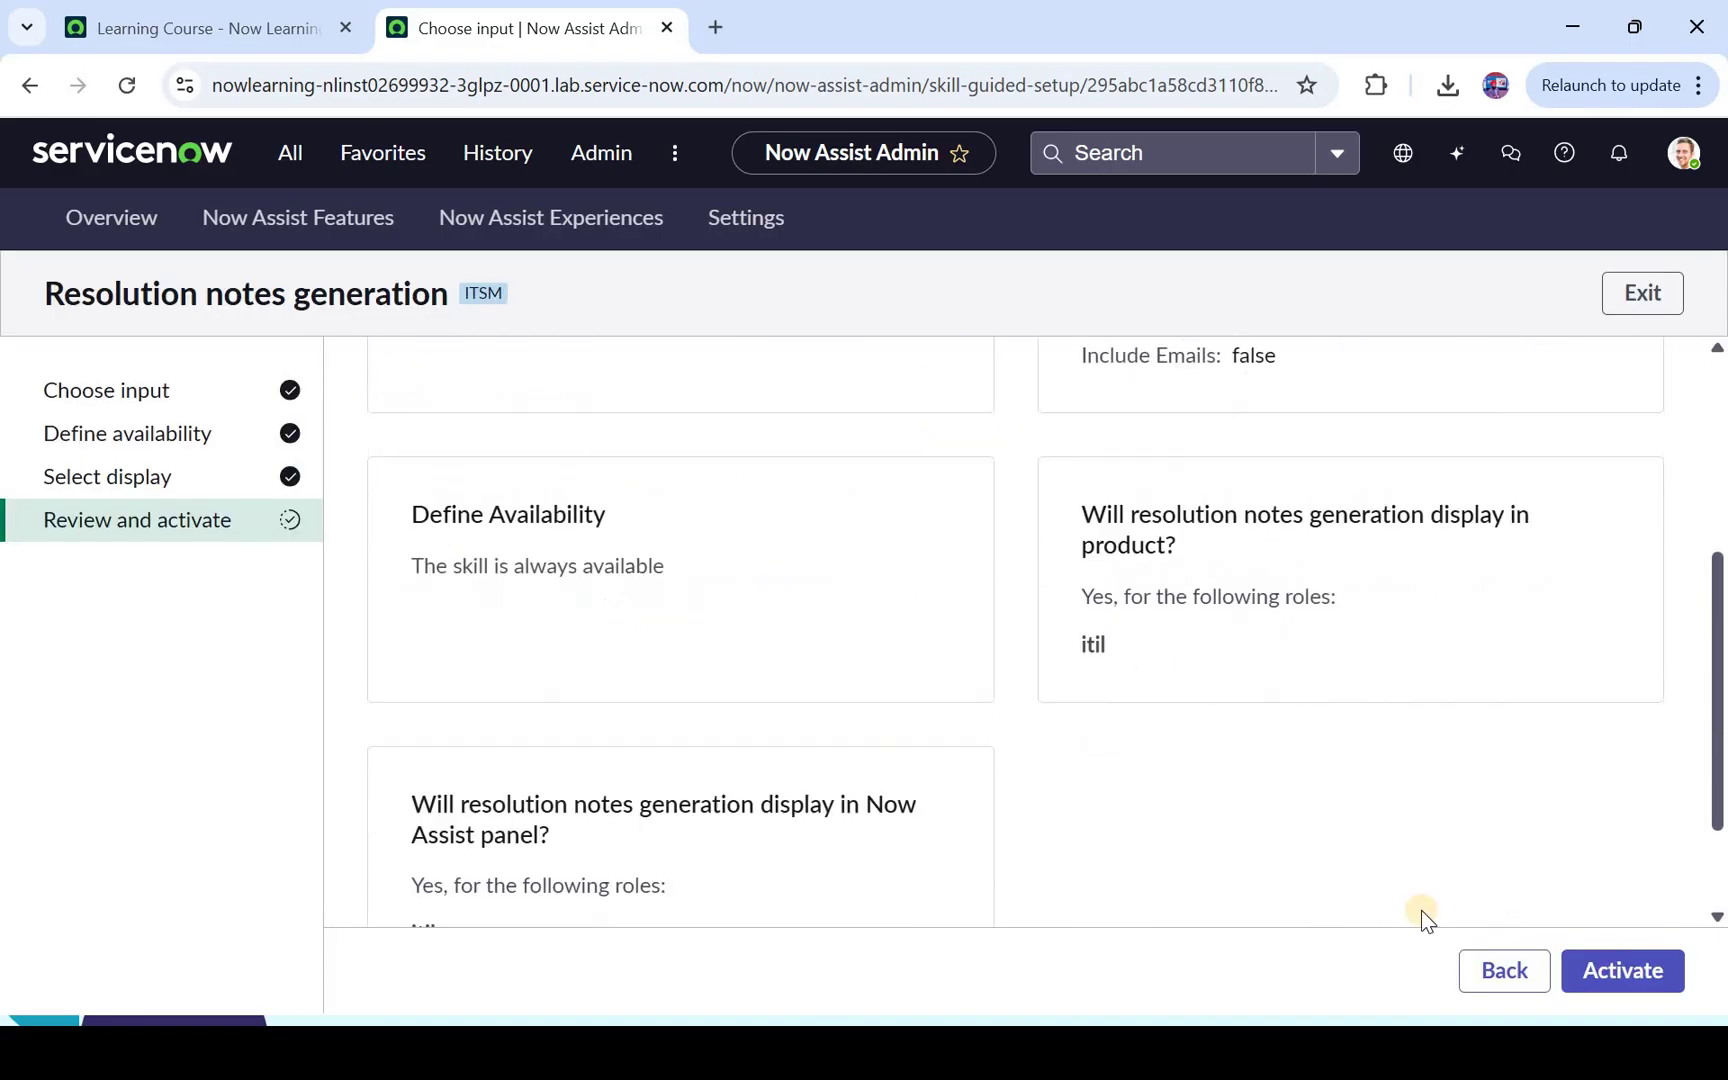
left_click(1630, 968)
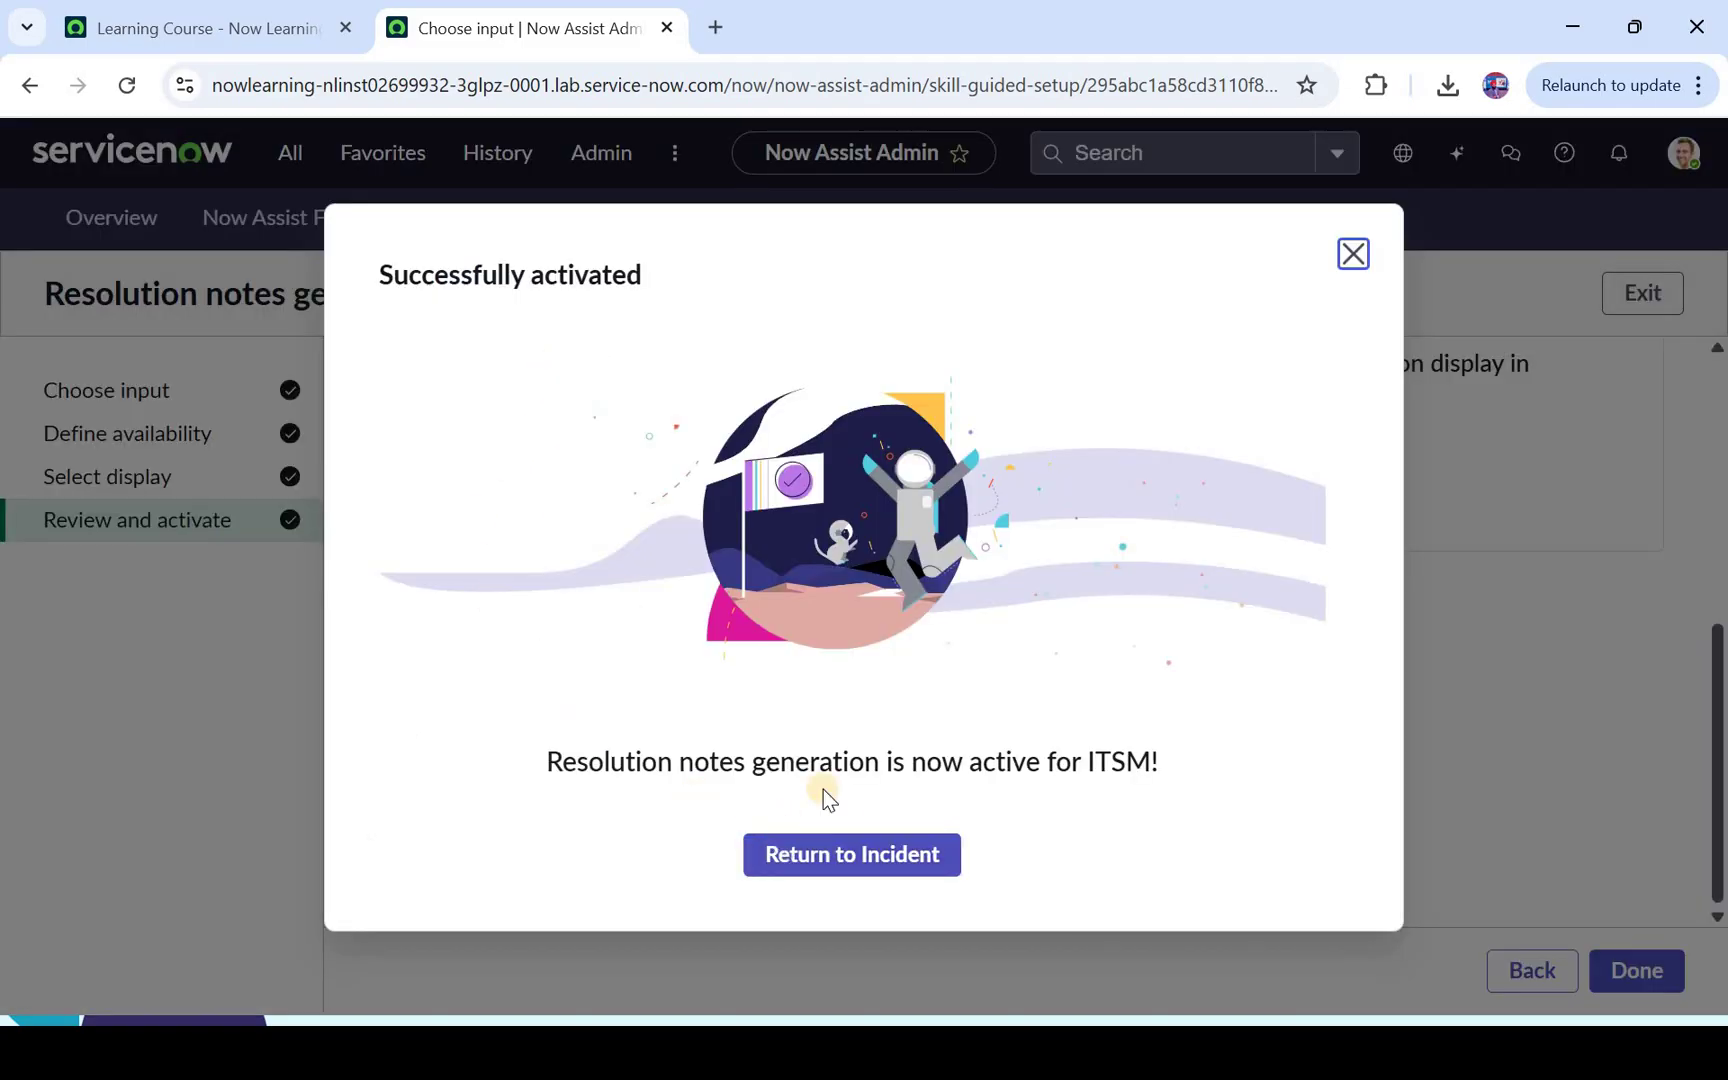
left_click(896, 856)
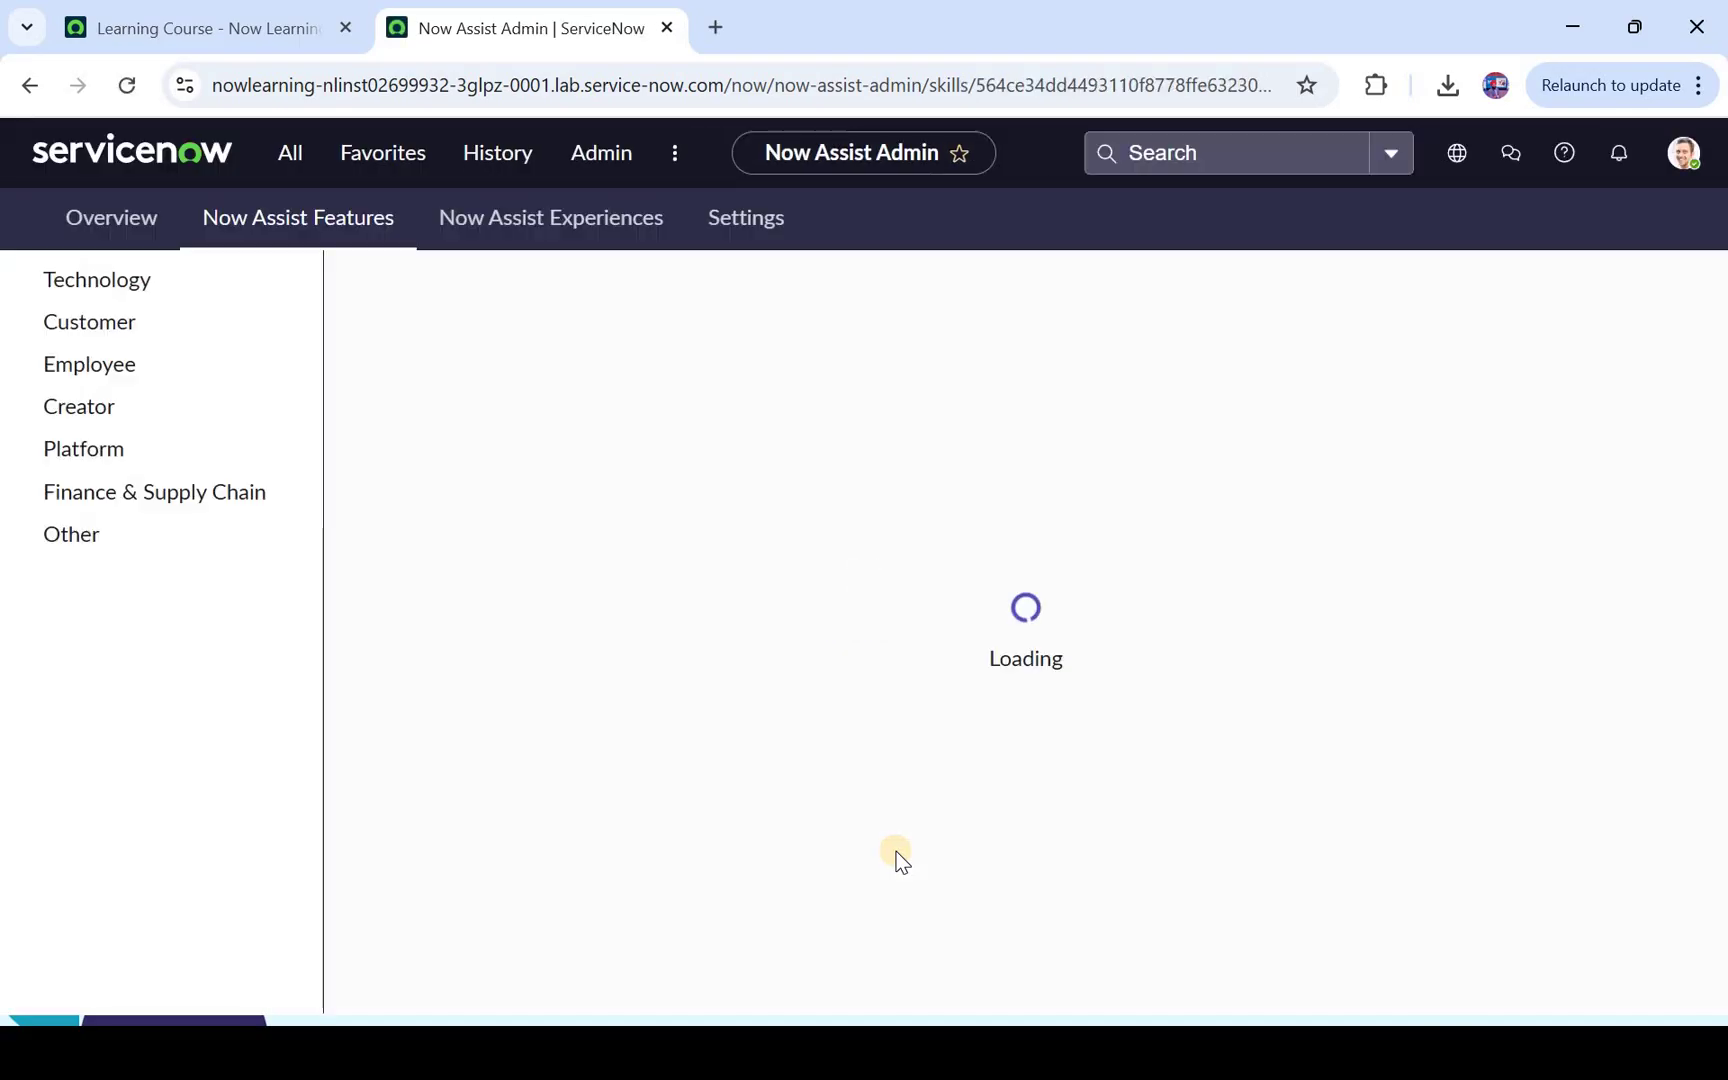
Open the Incidents list by entering incident.LIST in the navigation filter
left_click(291, 154)
type("incident.LIST")
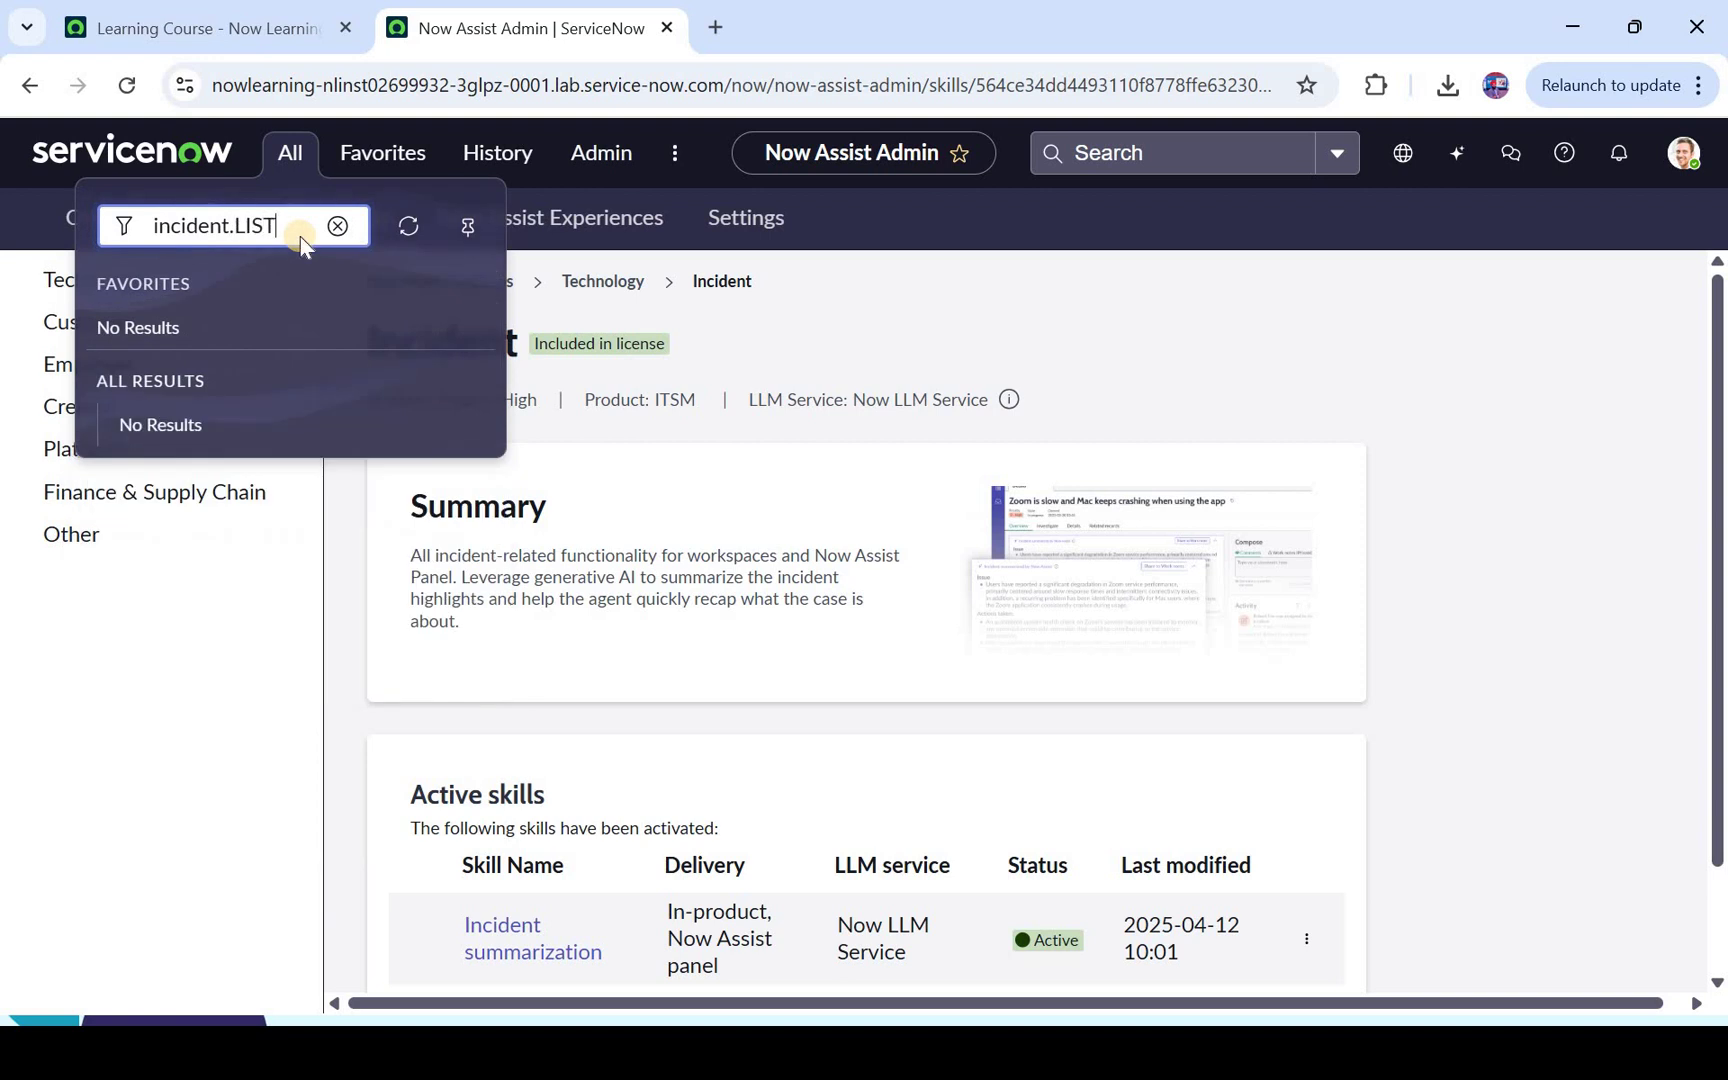
key("Return")
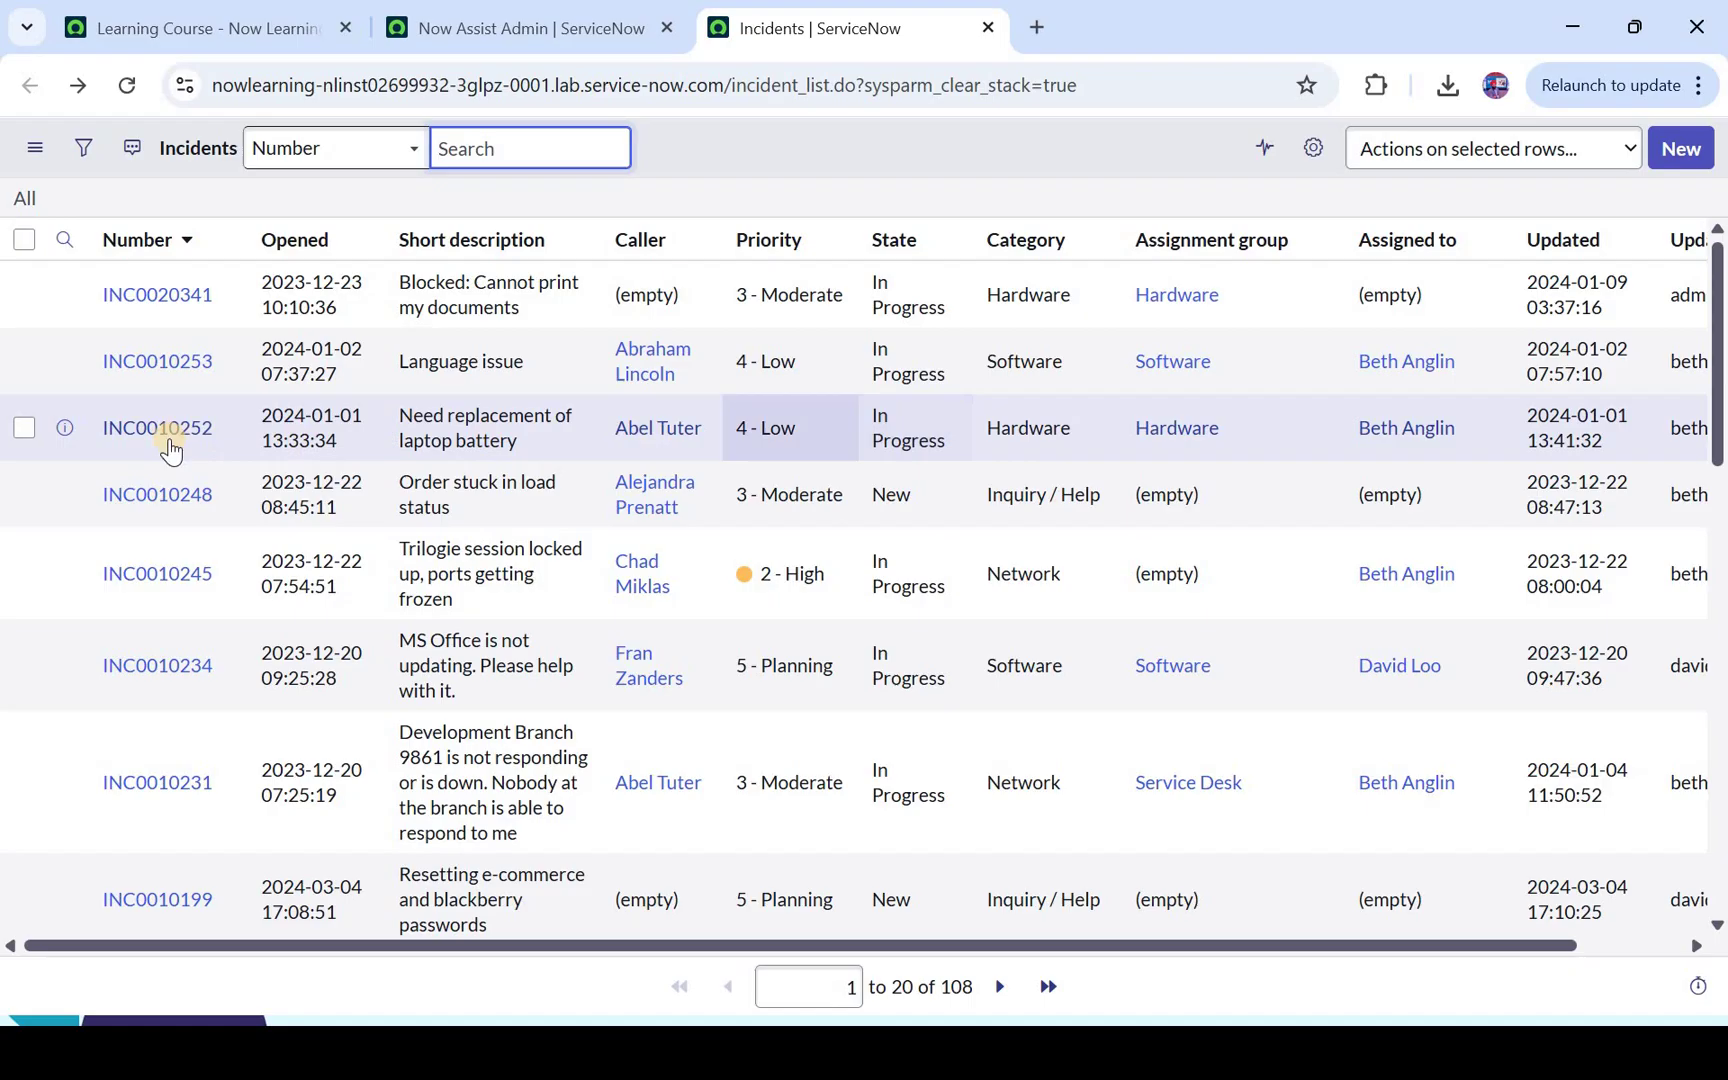
Open incident INC0010184 and bring up its Resolve dialog with Now Assist resolution notes
scroll(231, 570, "down", 10)
left_click(517, 663)
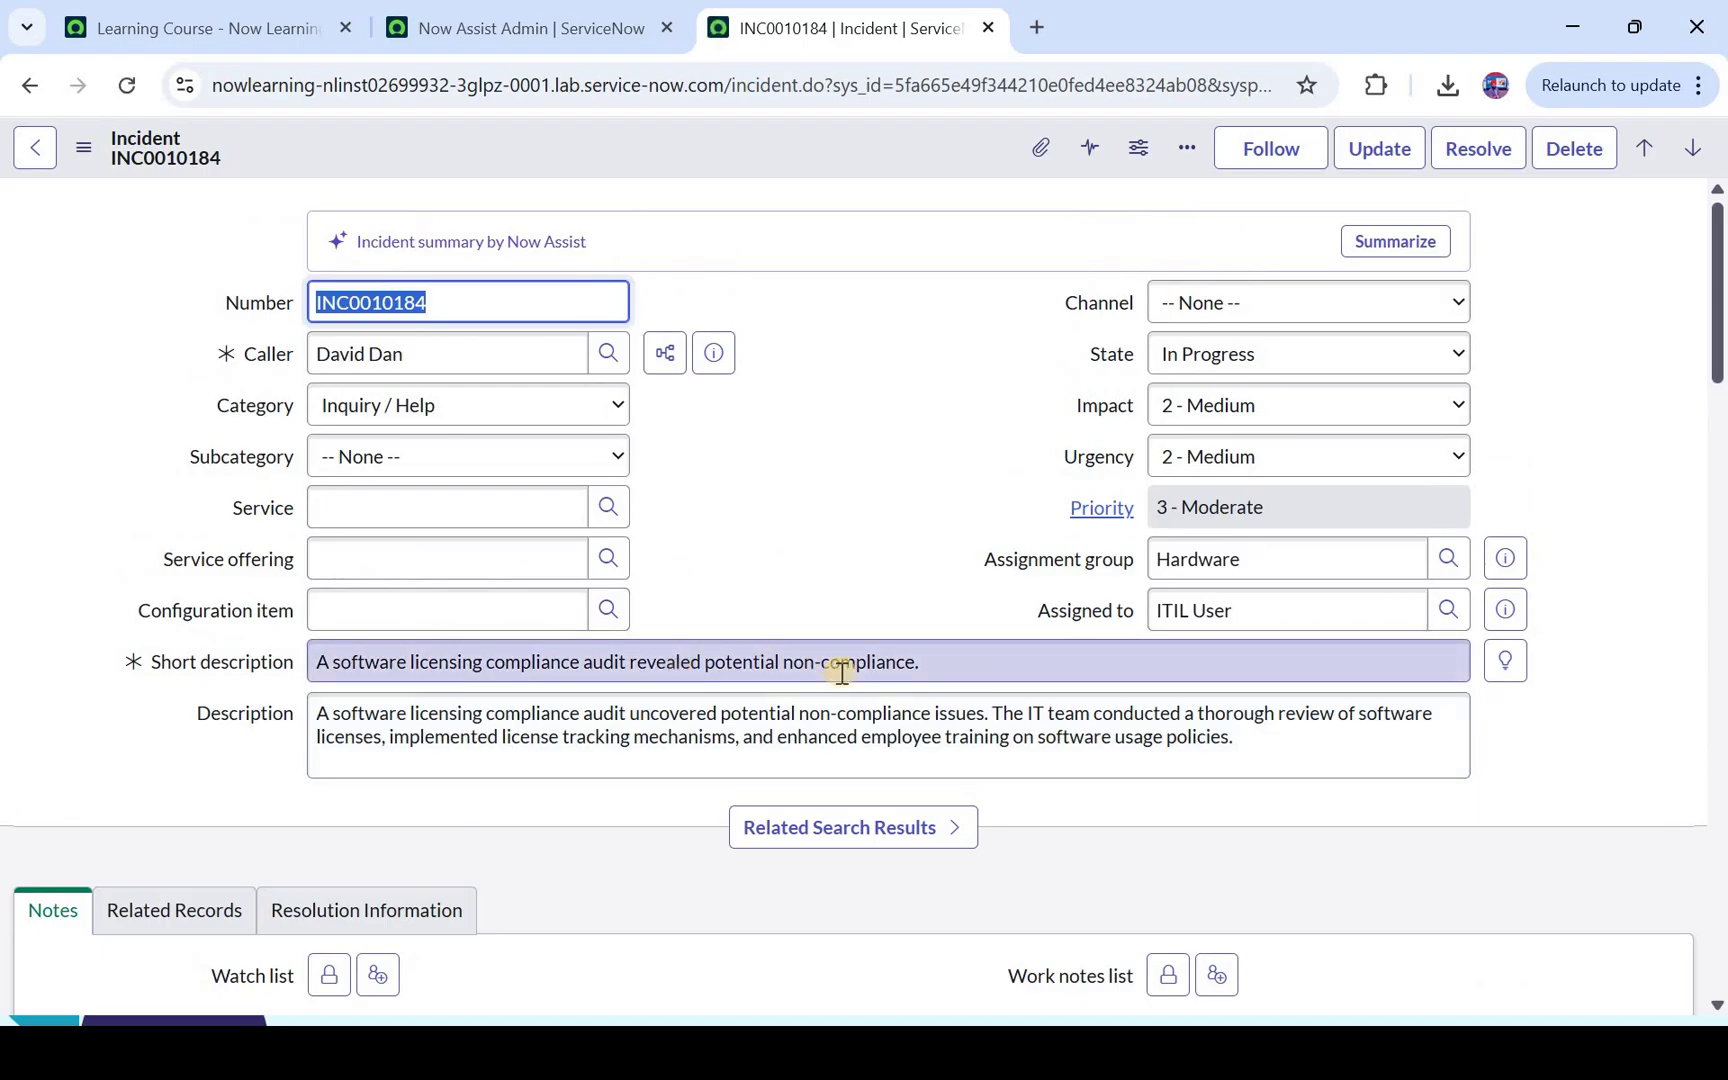
scroll(386, 510, "down", 15)
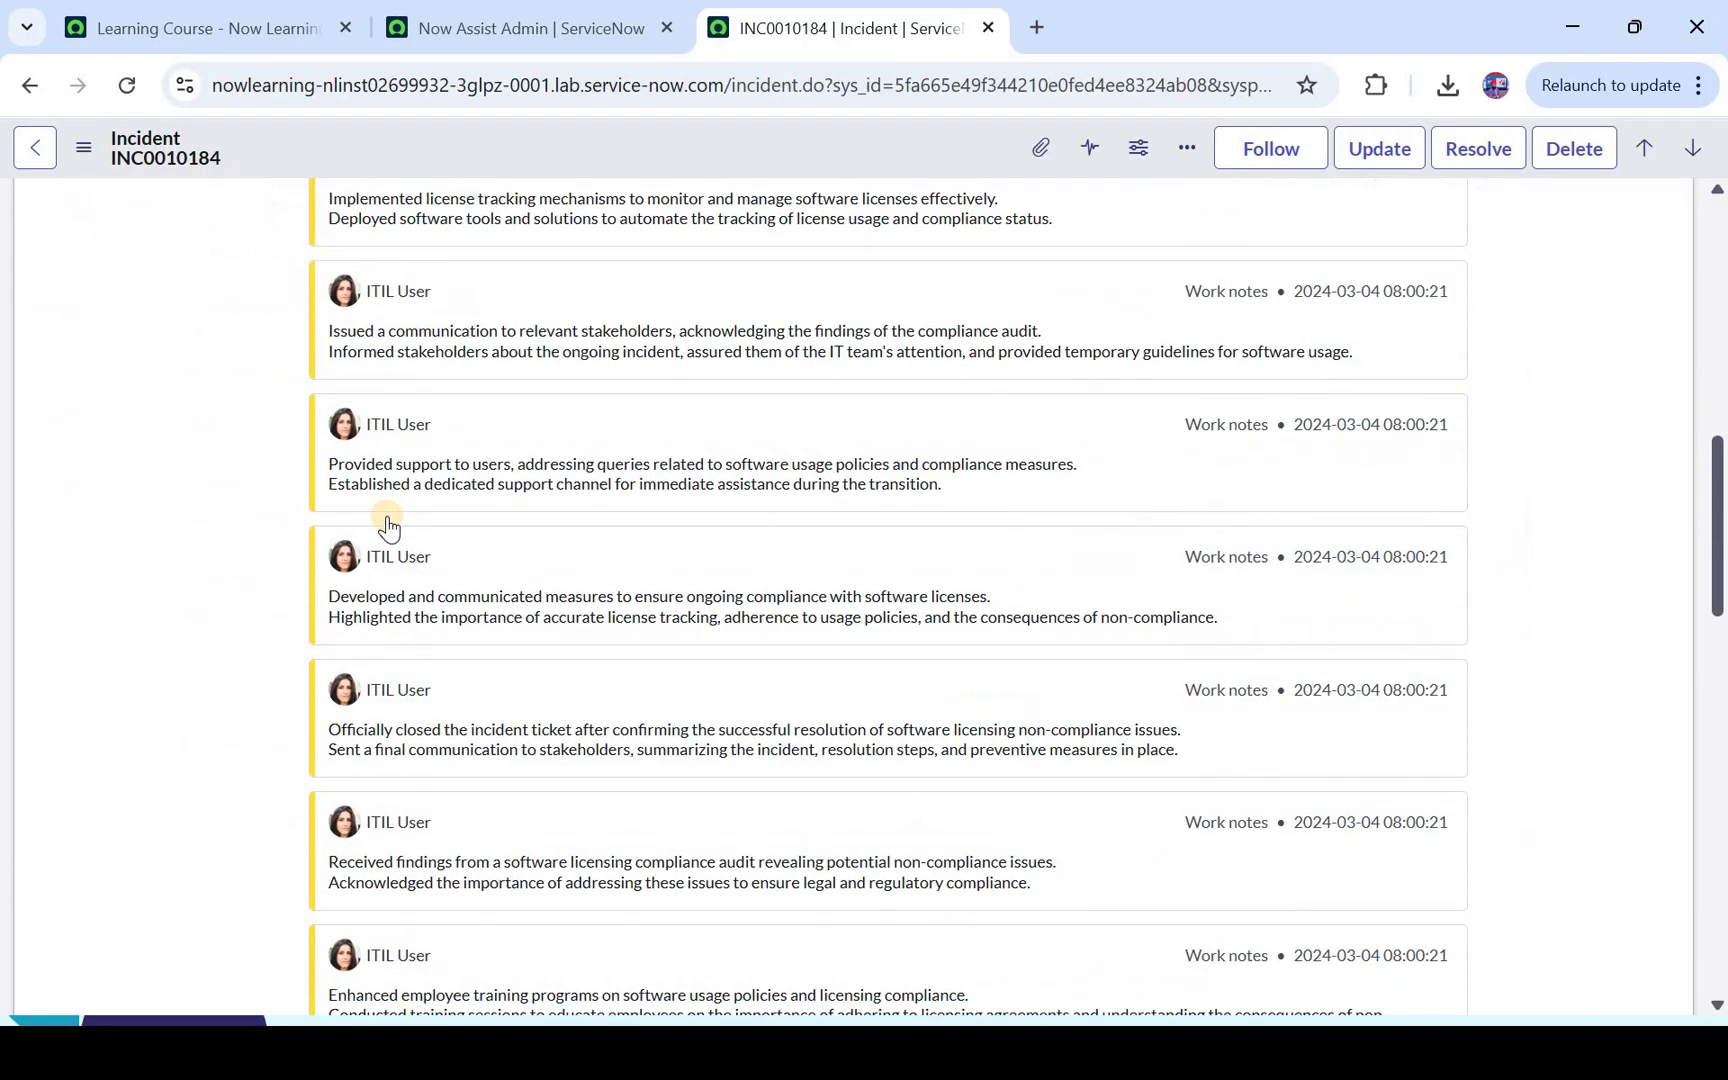
scroll(387, 520, "down", 5)
scroll(387, 520, "up", 20)
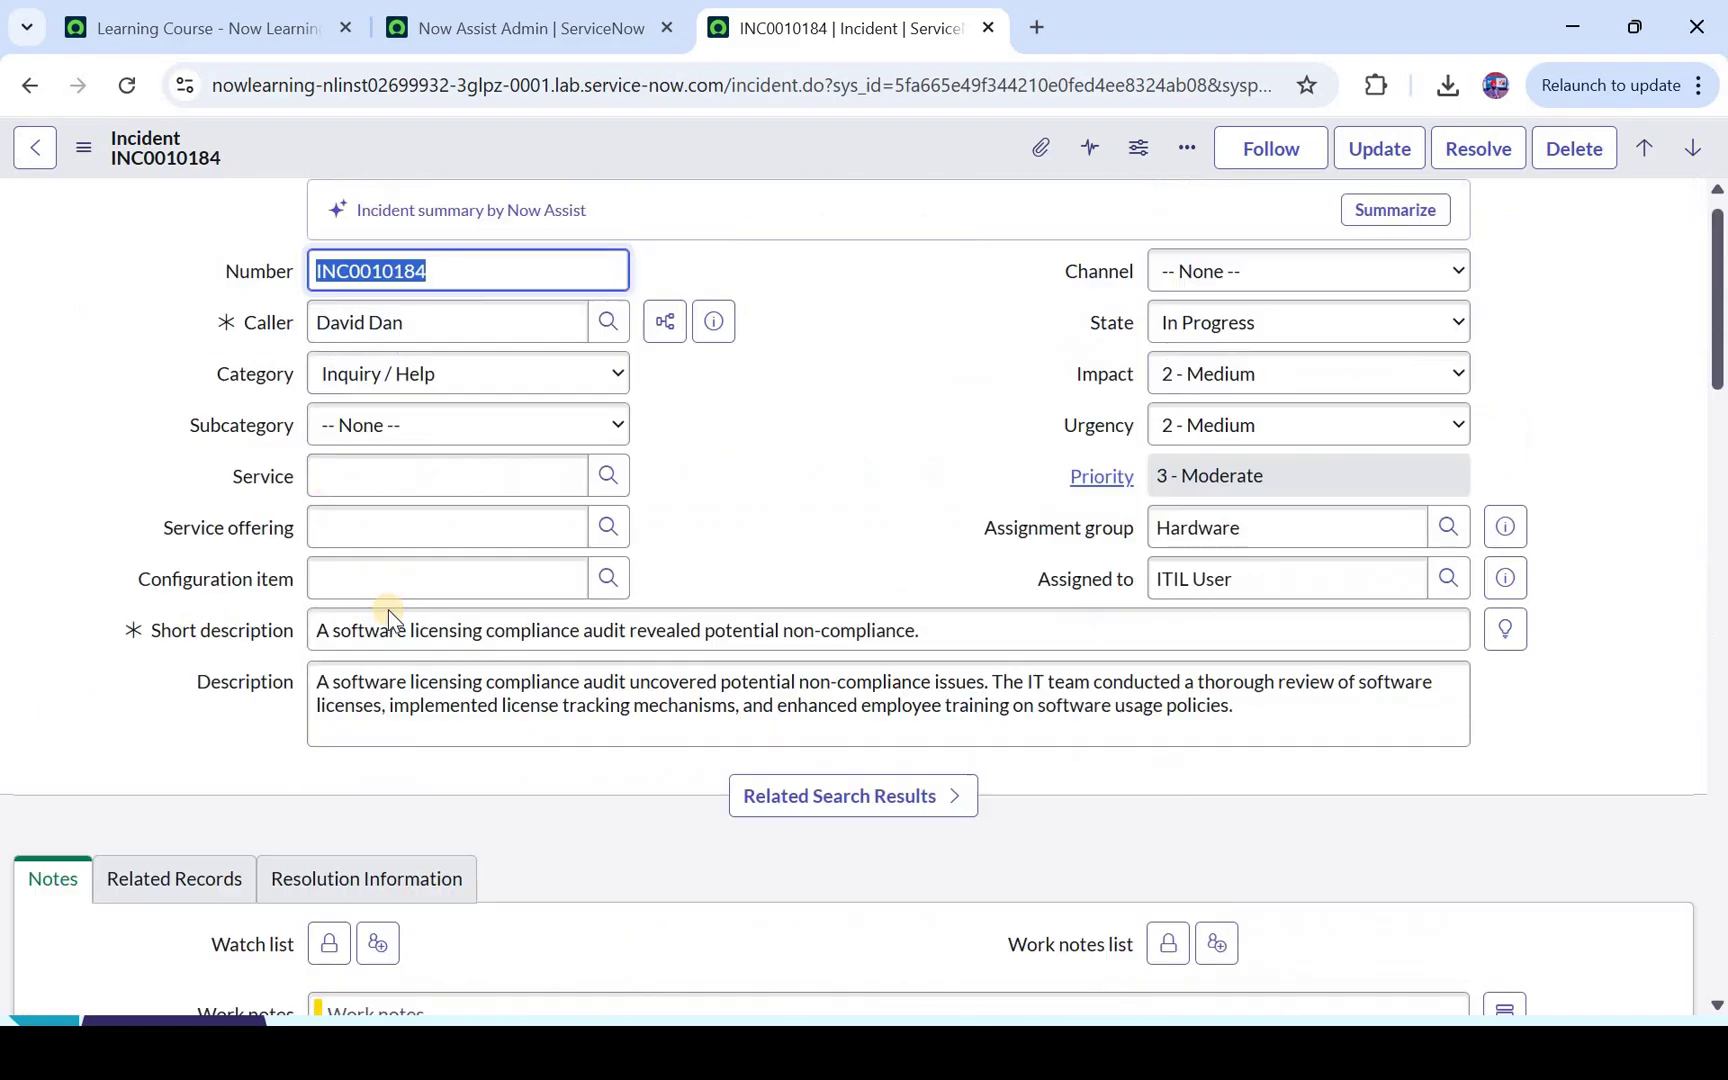
scroll(387, 610, "down", 4)
scroll(497, 579, "down", 1)
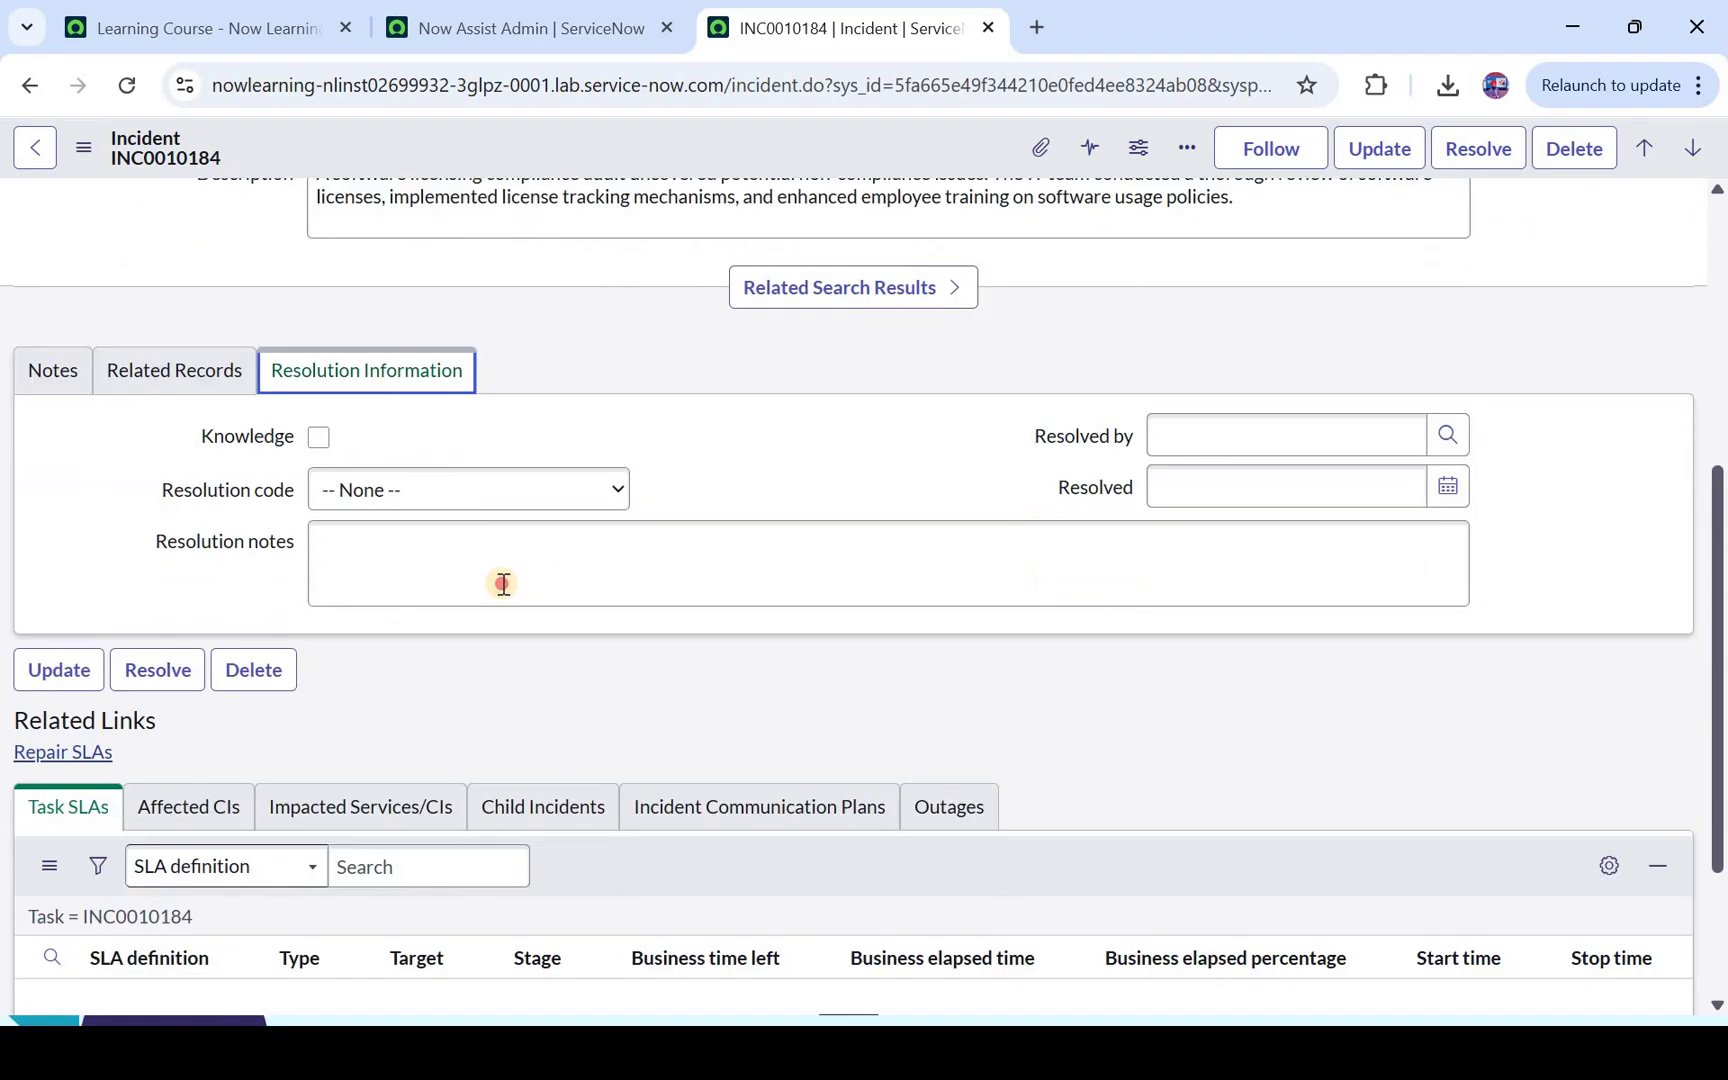
left_click(504, 585)
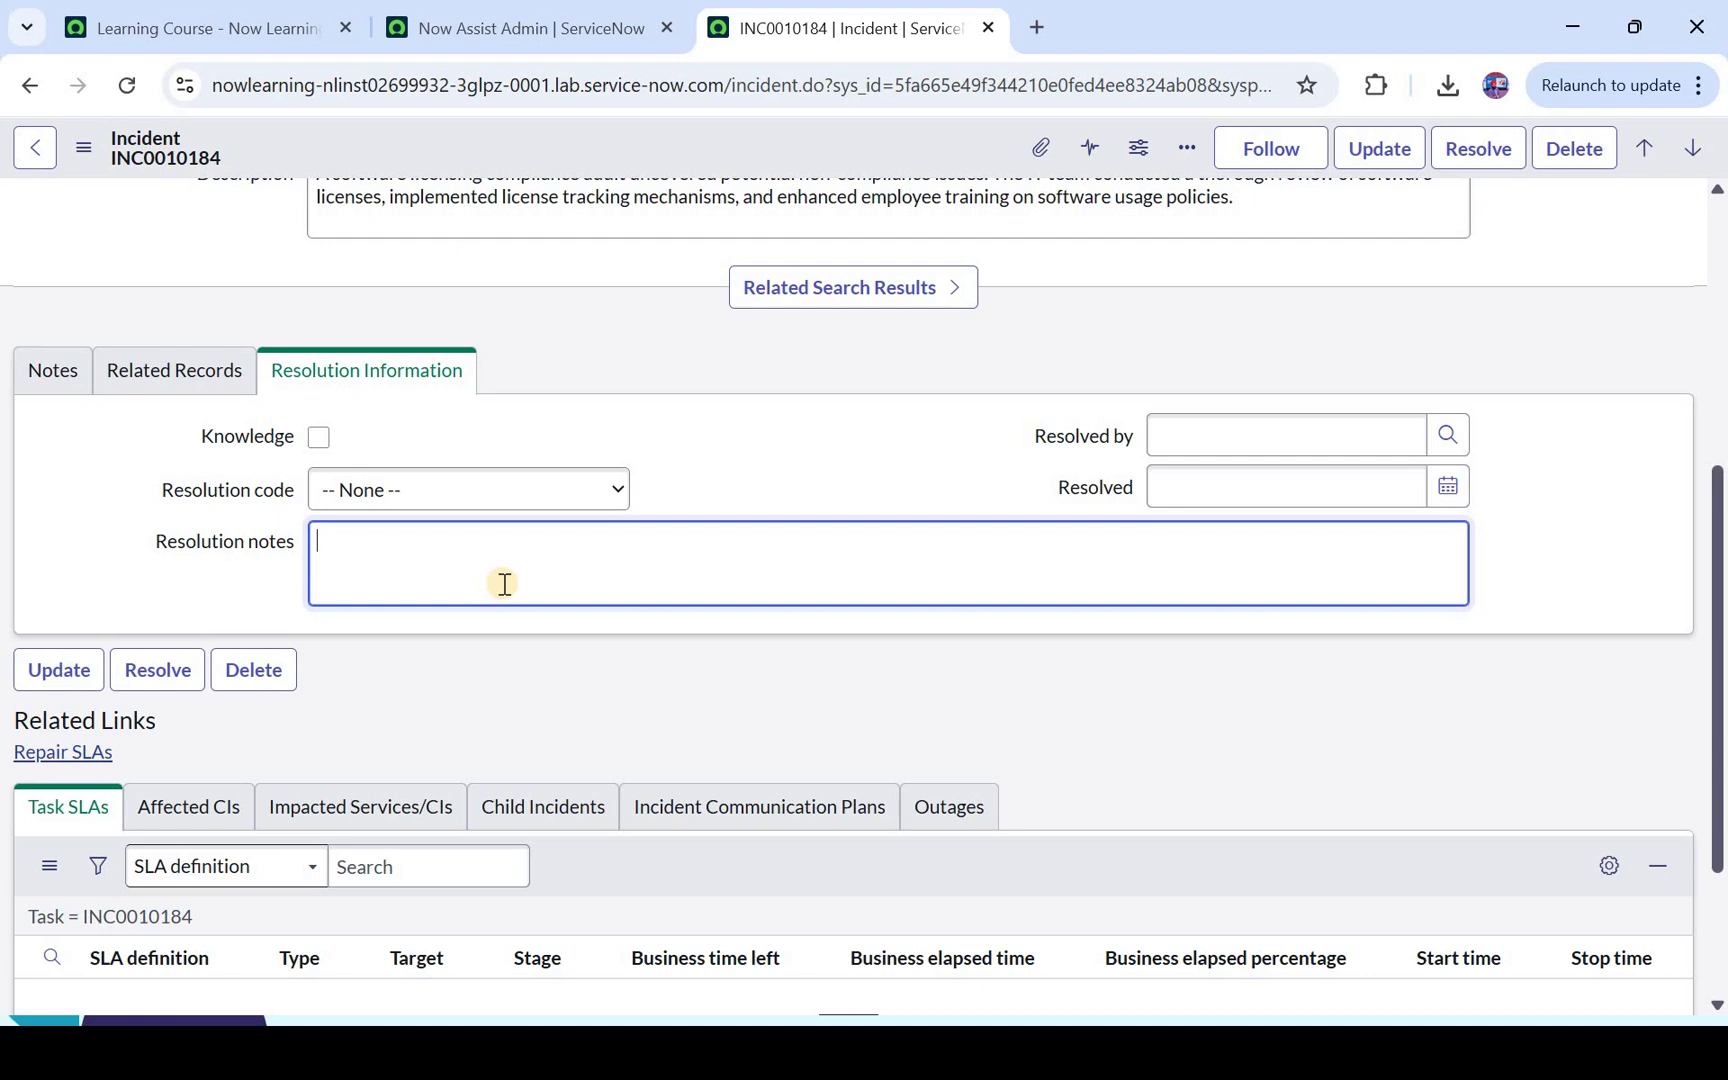
scroll(1130, 266, "up", 4)
left_click(1466, 166)
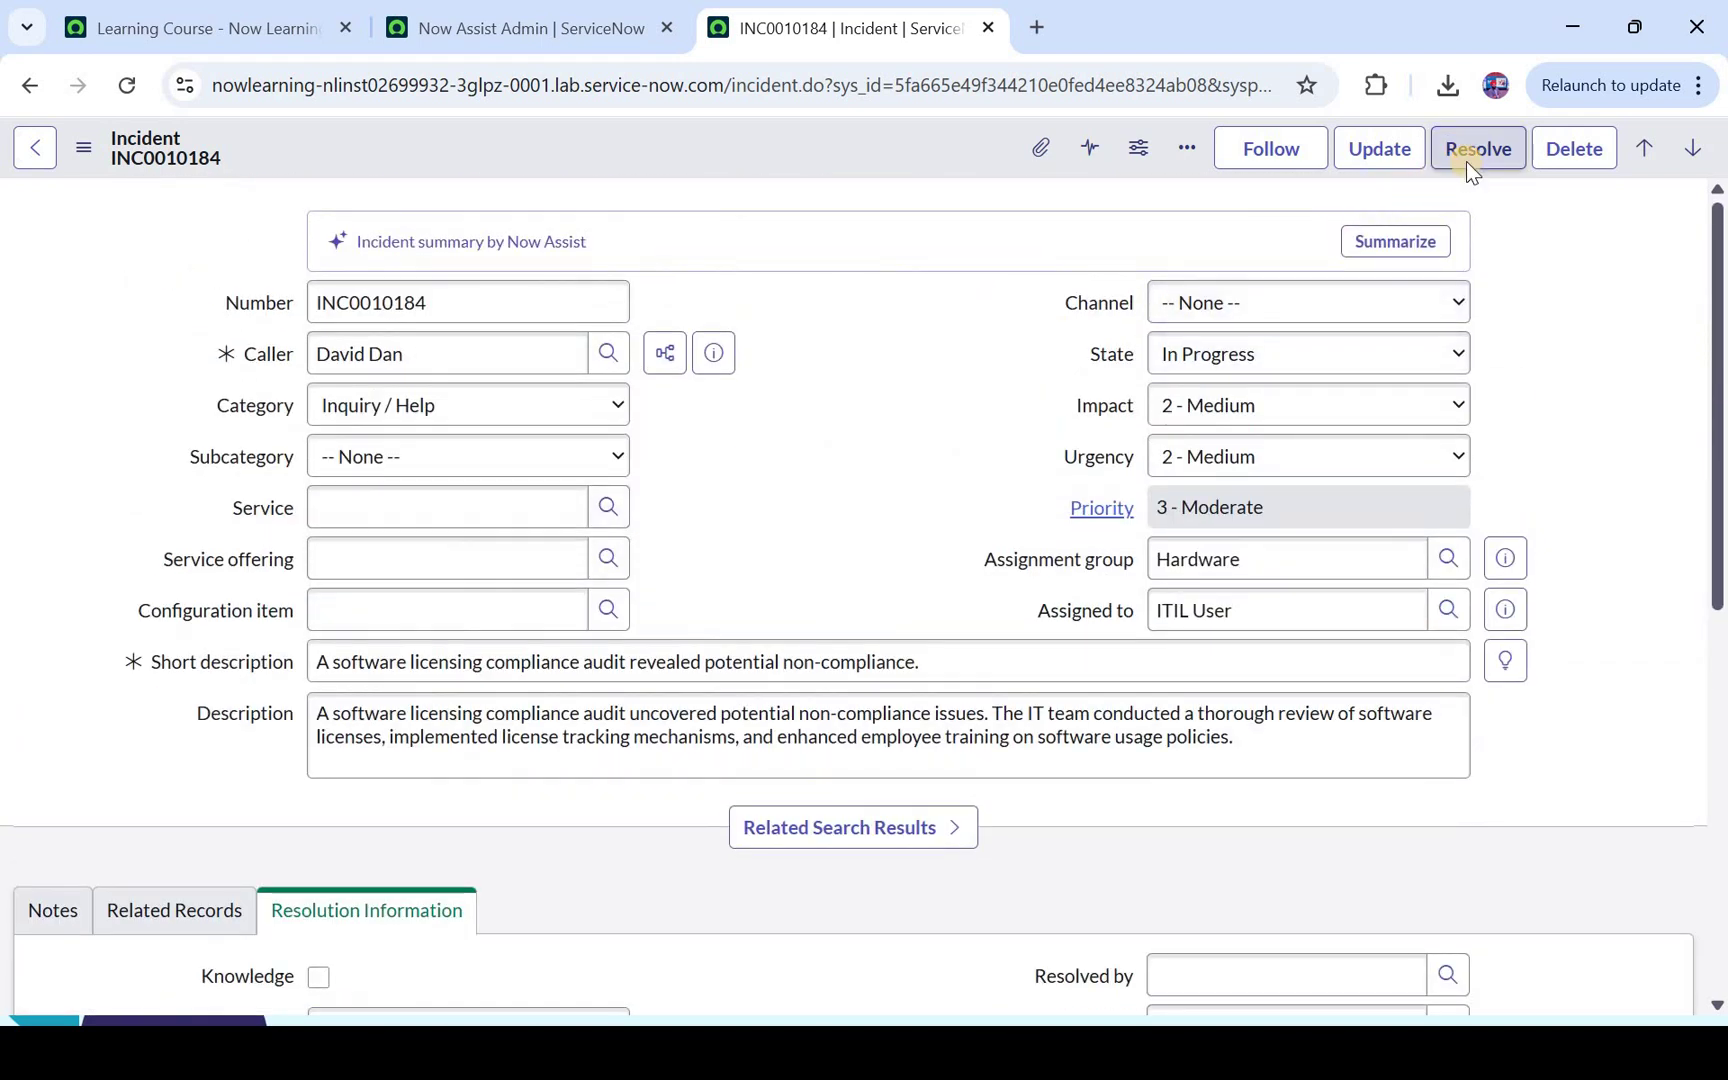
left_click(1466, 161)
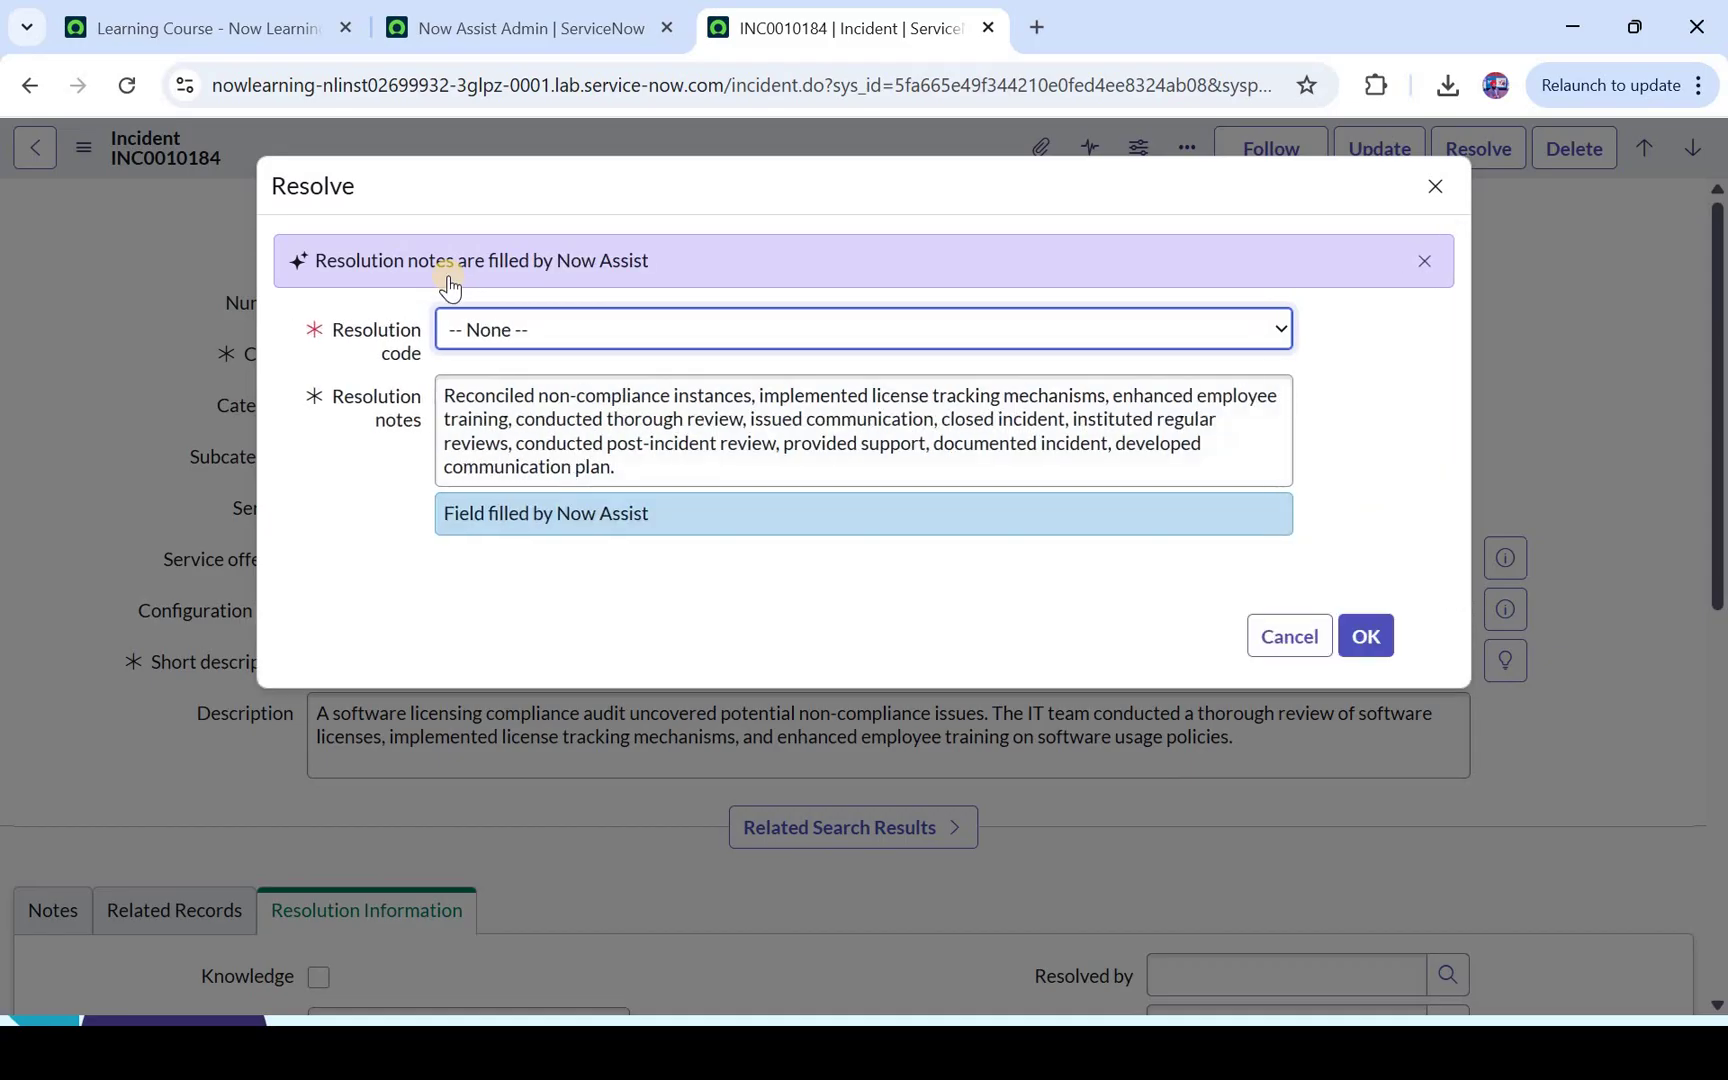
Review the generated notes and resolve INC0010184 with resolution code Solution provided
left_click_drag(488, 448, 646, 449)
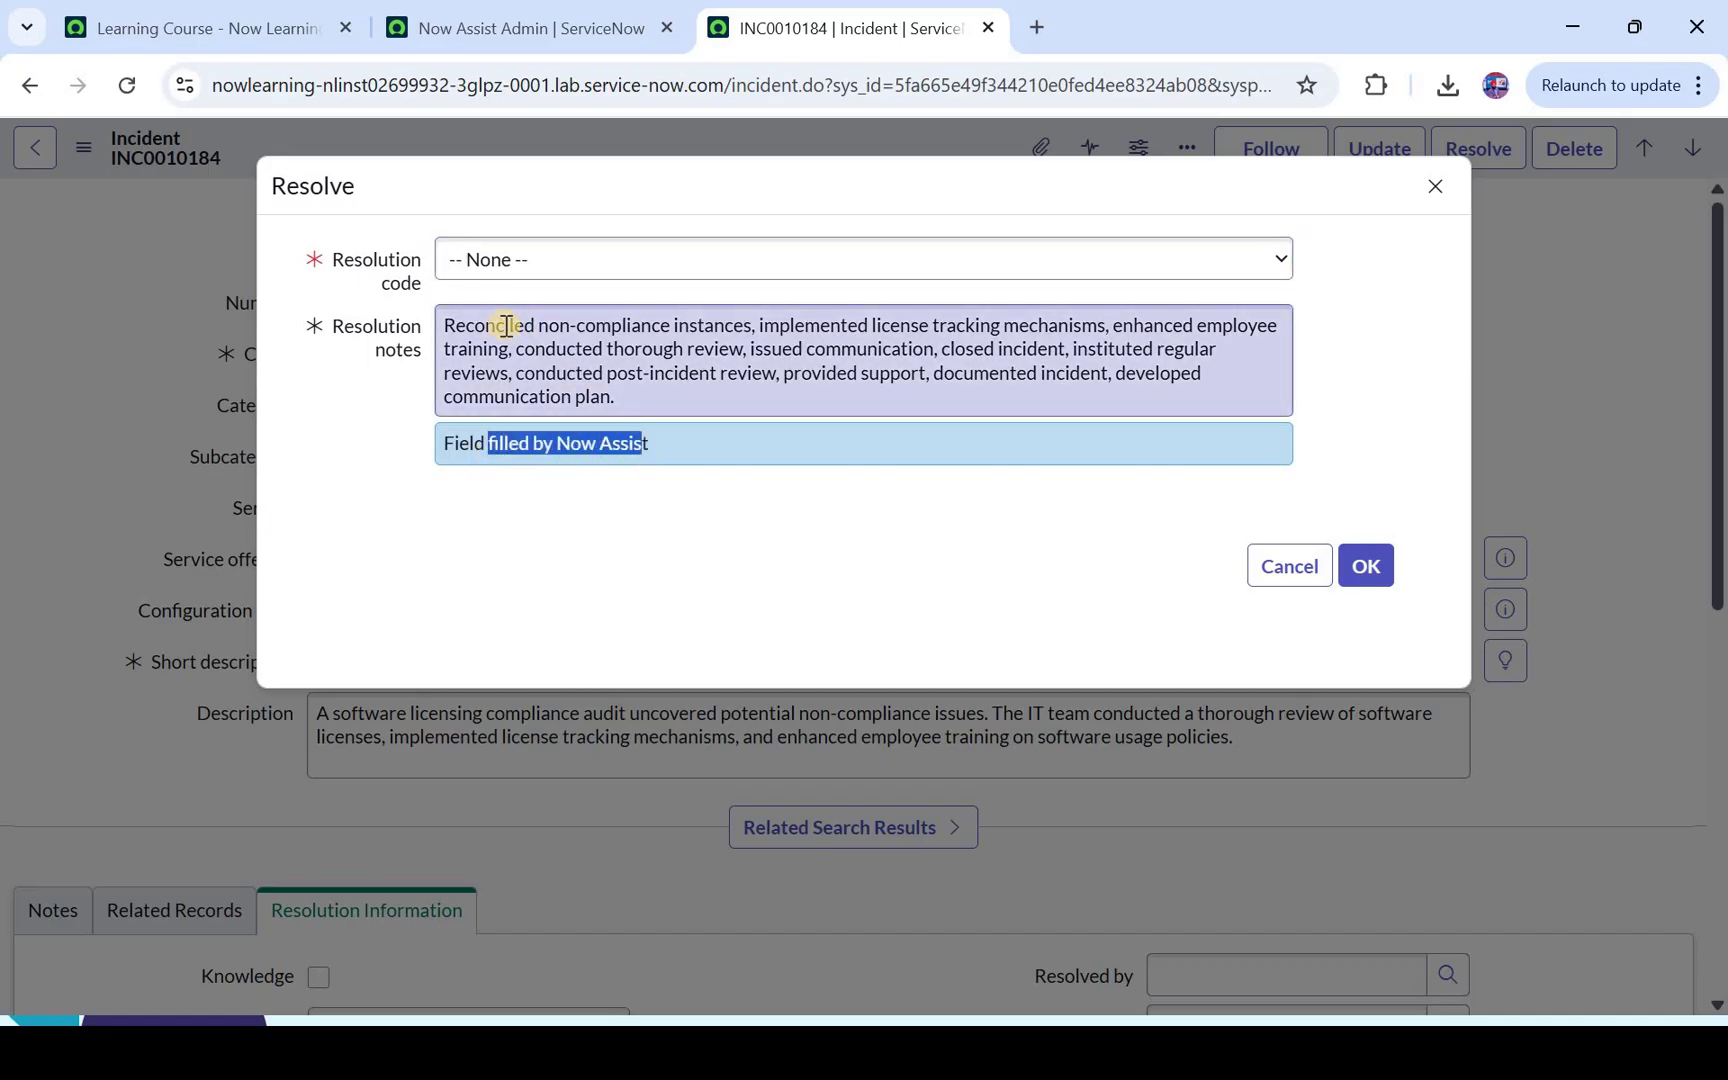
left_click(507, 325)
left_click_drag(578, 325, 1259, 388)
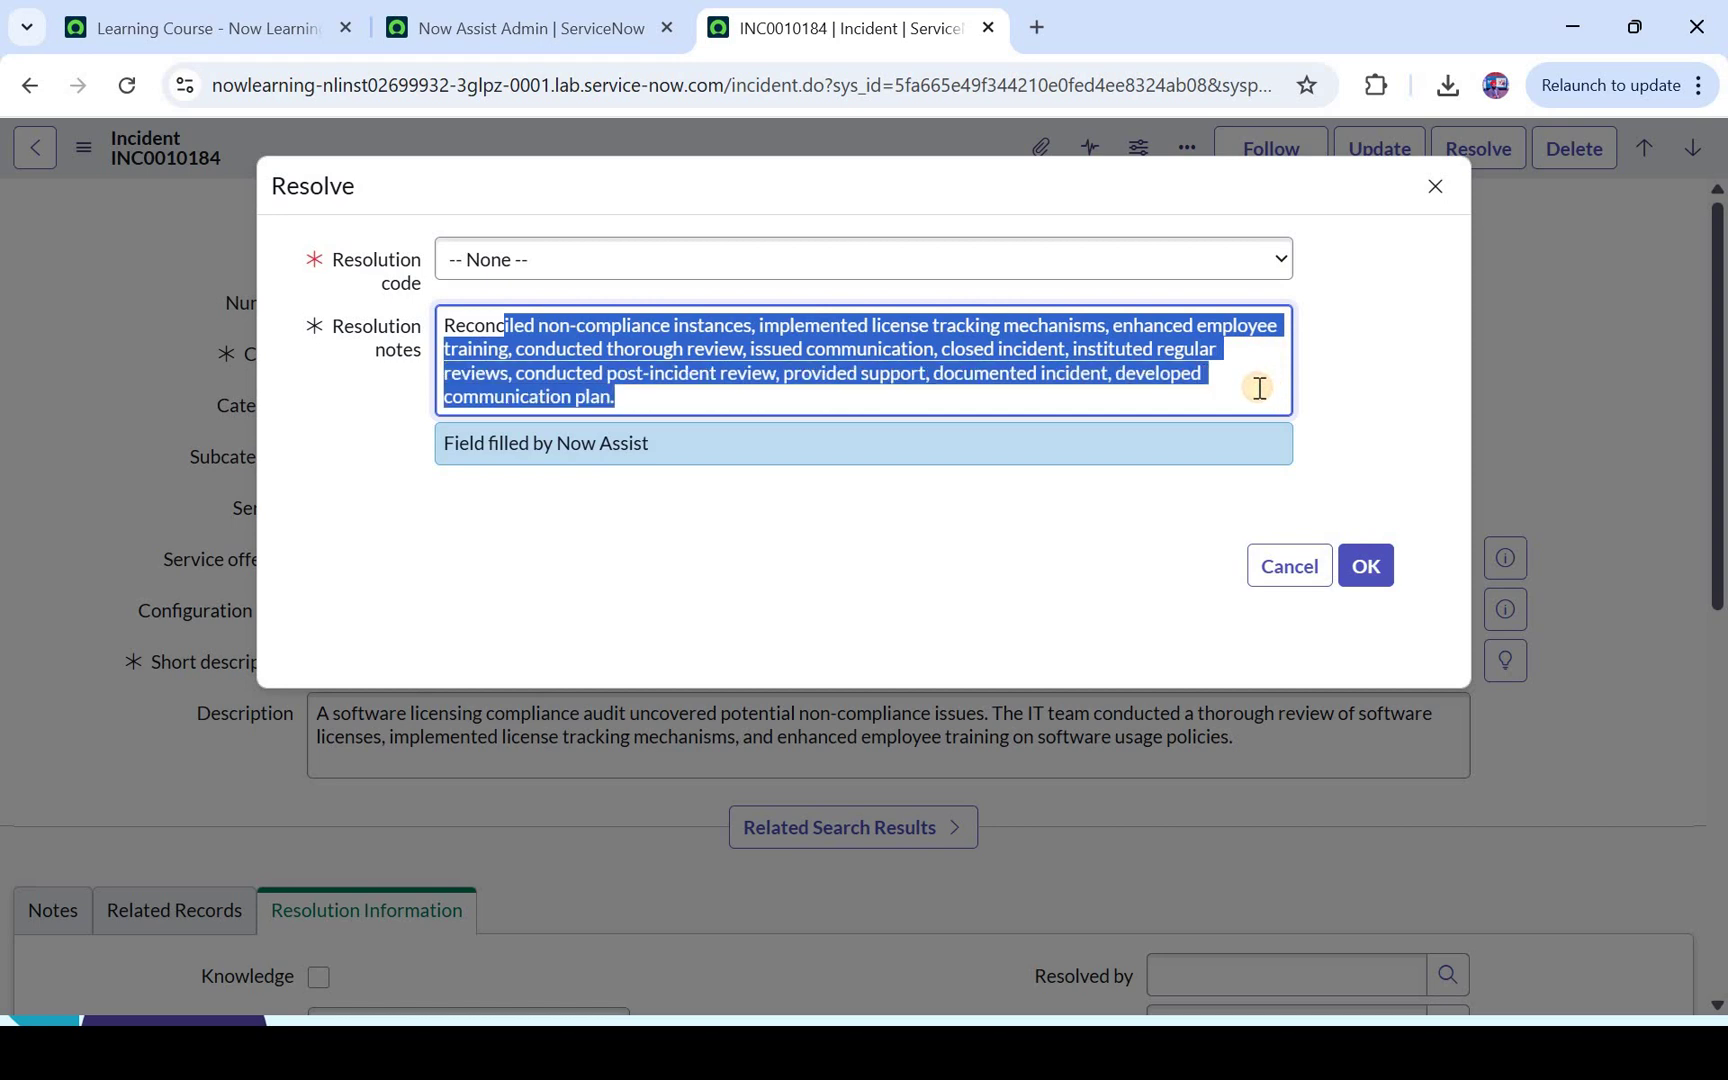
left_click(586, 262)
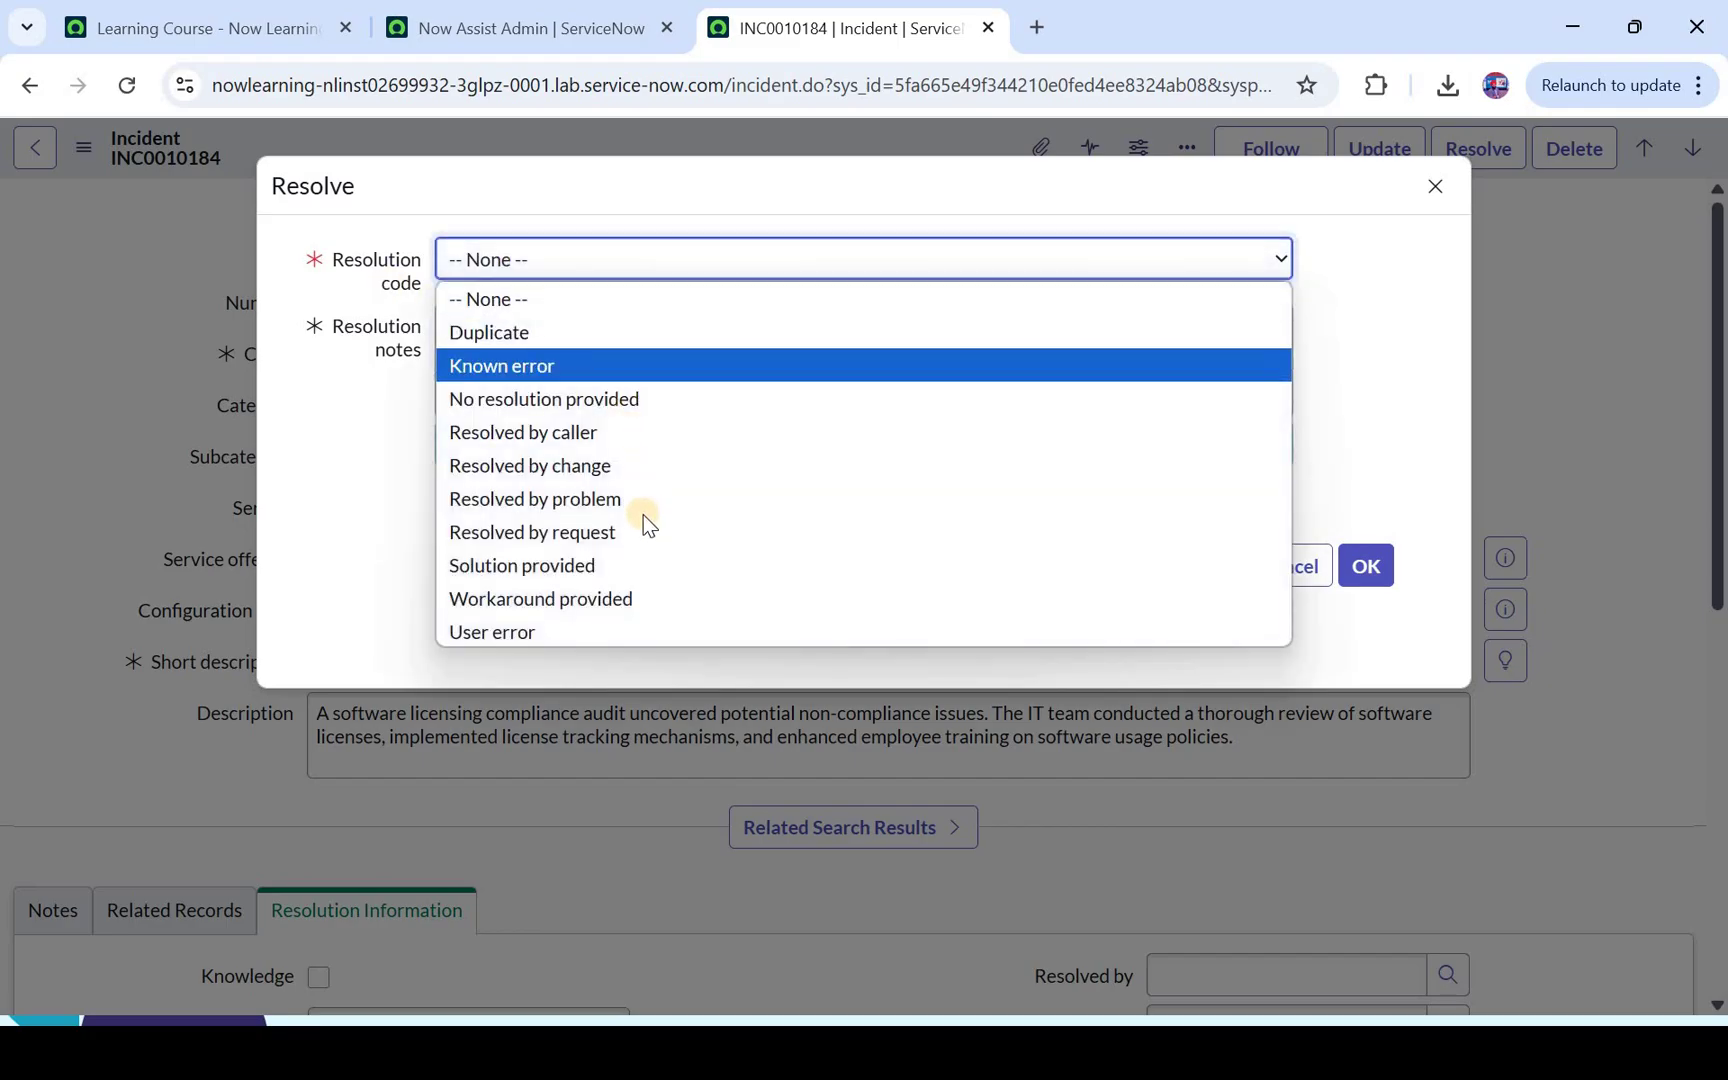
left_click(518, 265)
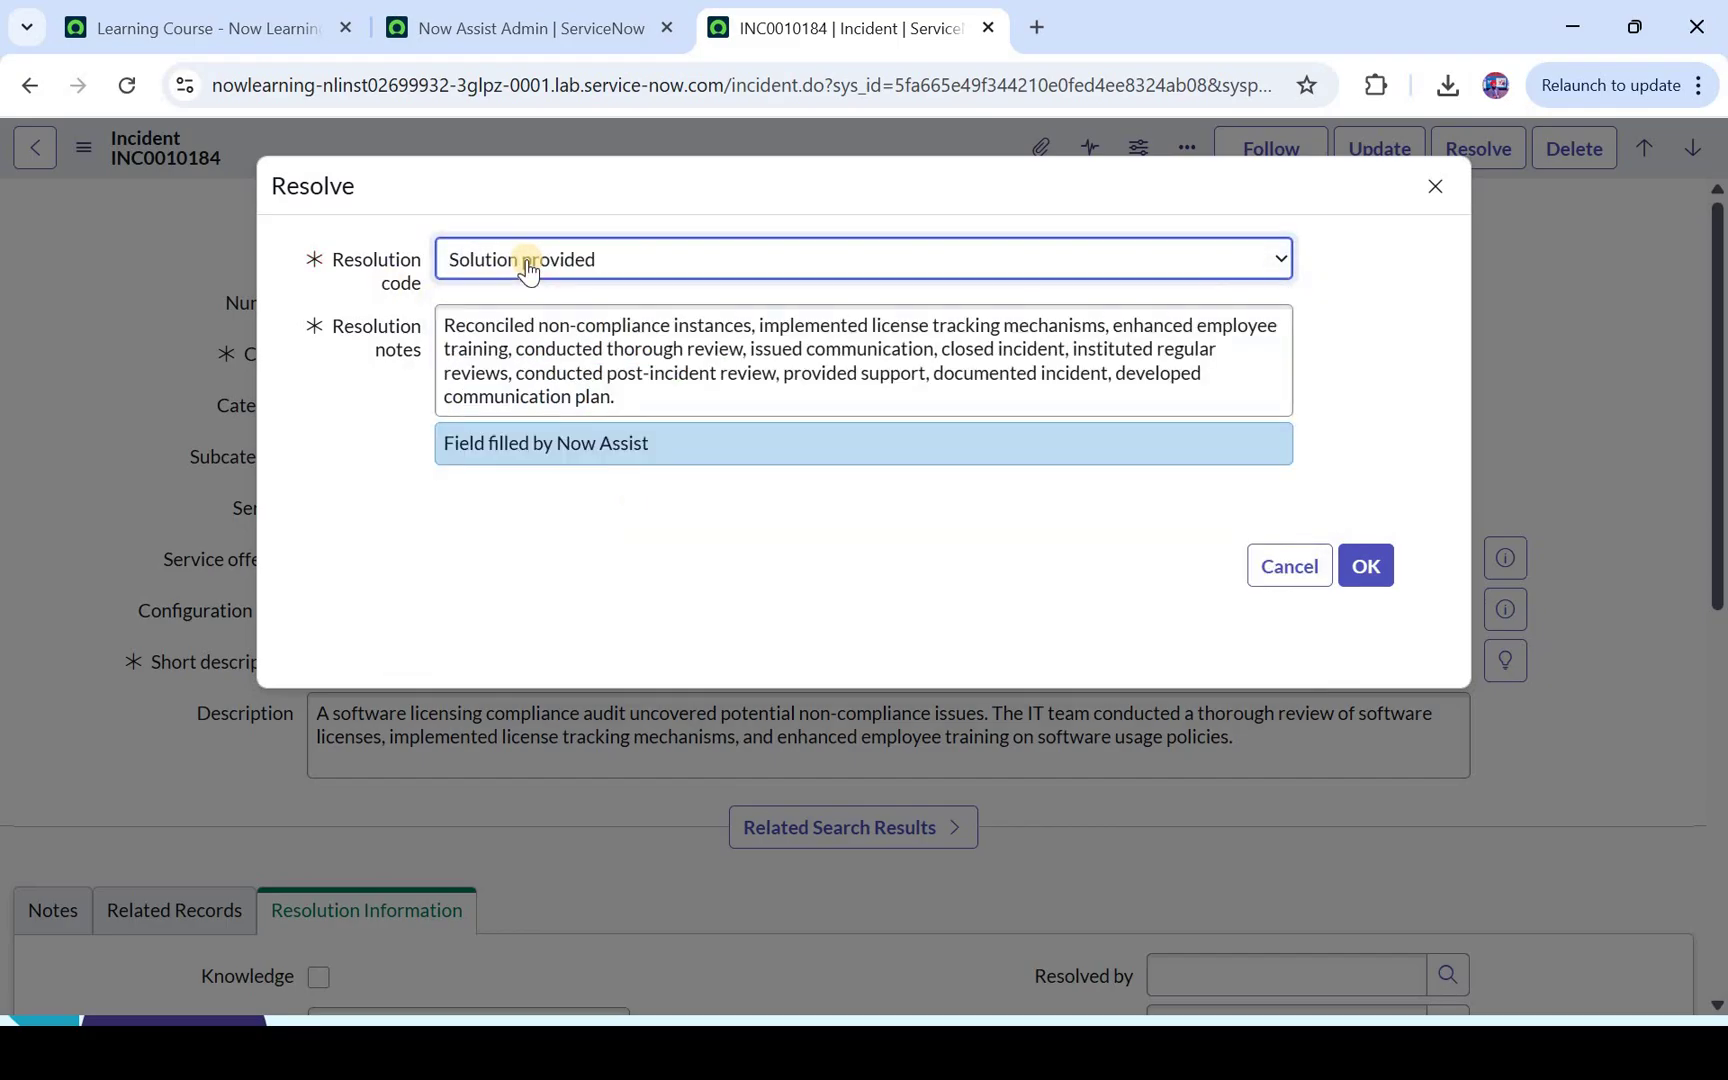
left_click(1369, 571)
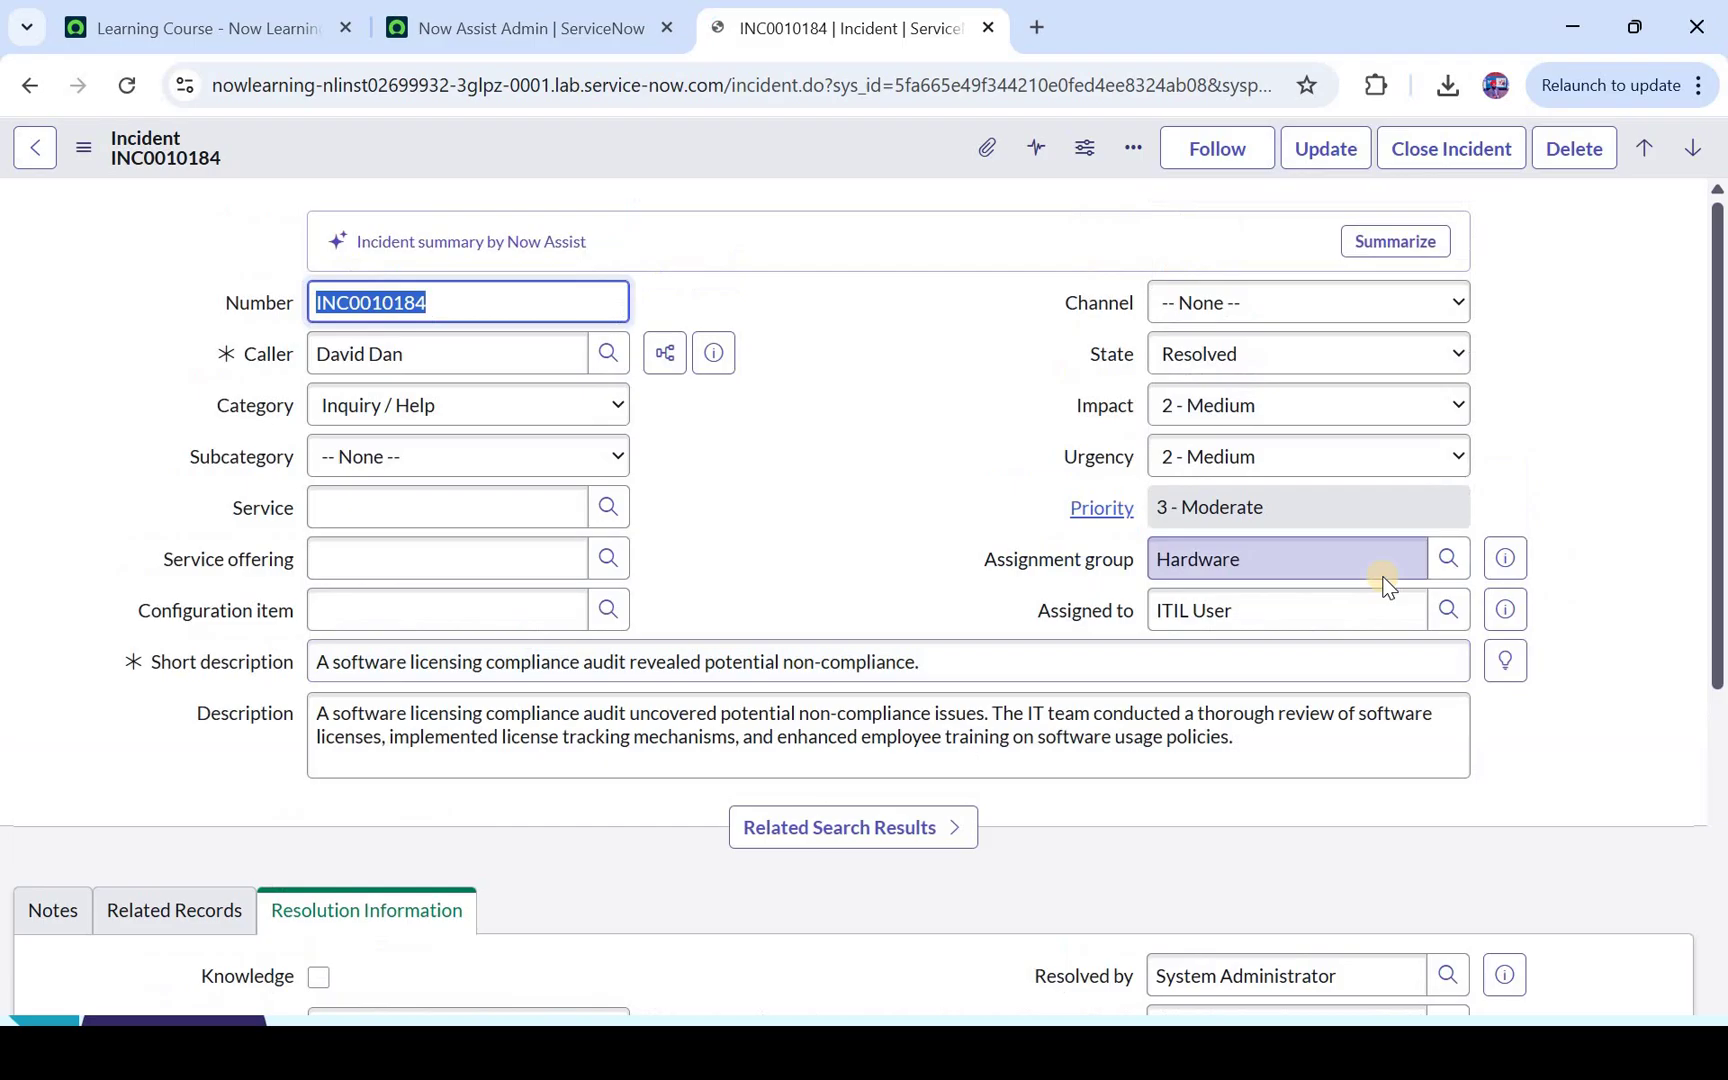
Check the saved resolution notes on INC0010184, then return to the Now Assist Admin tab
scroll(879, 473, "down", 3)
scroll(879, 473, "down", 4)
double_click(535, 408)
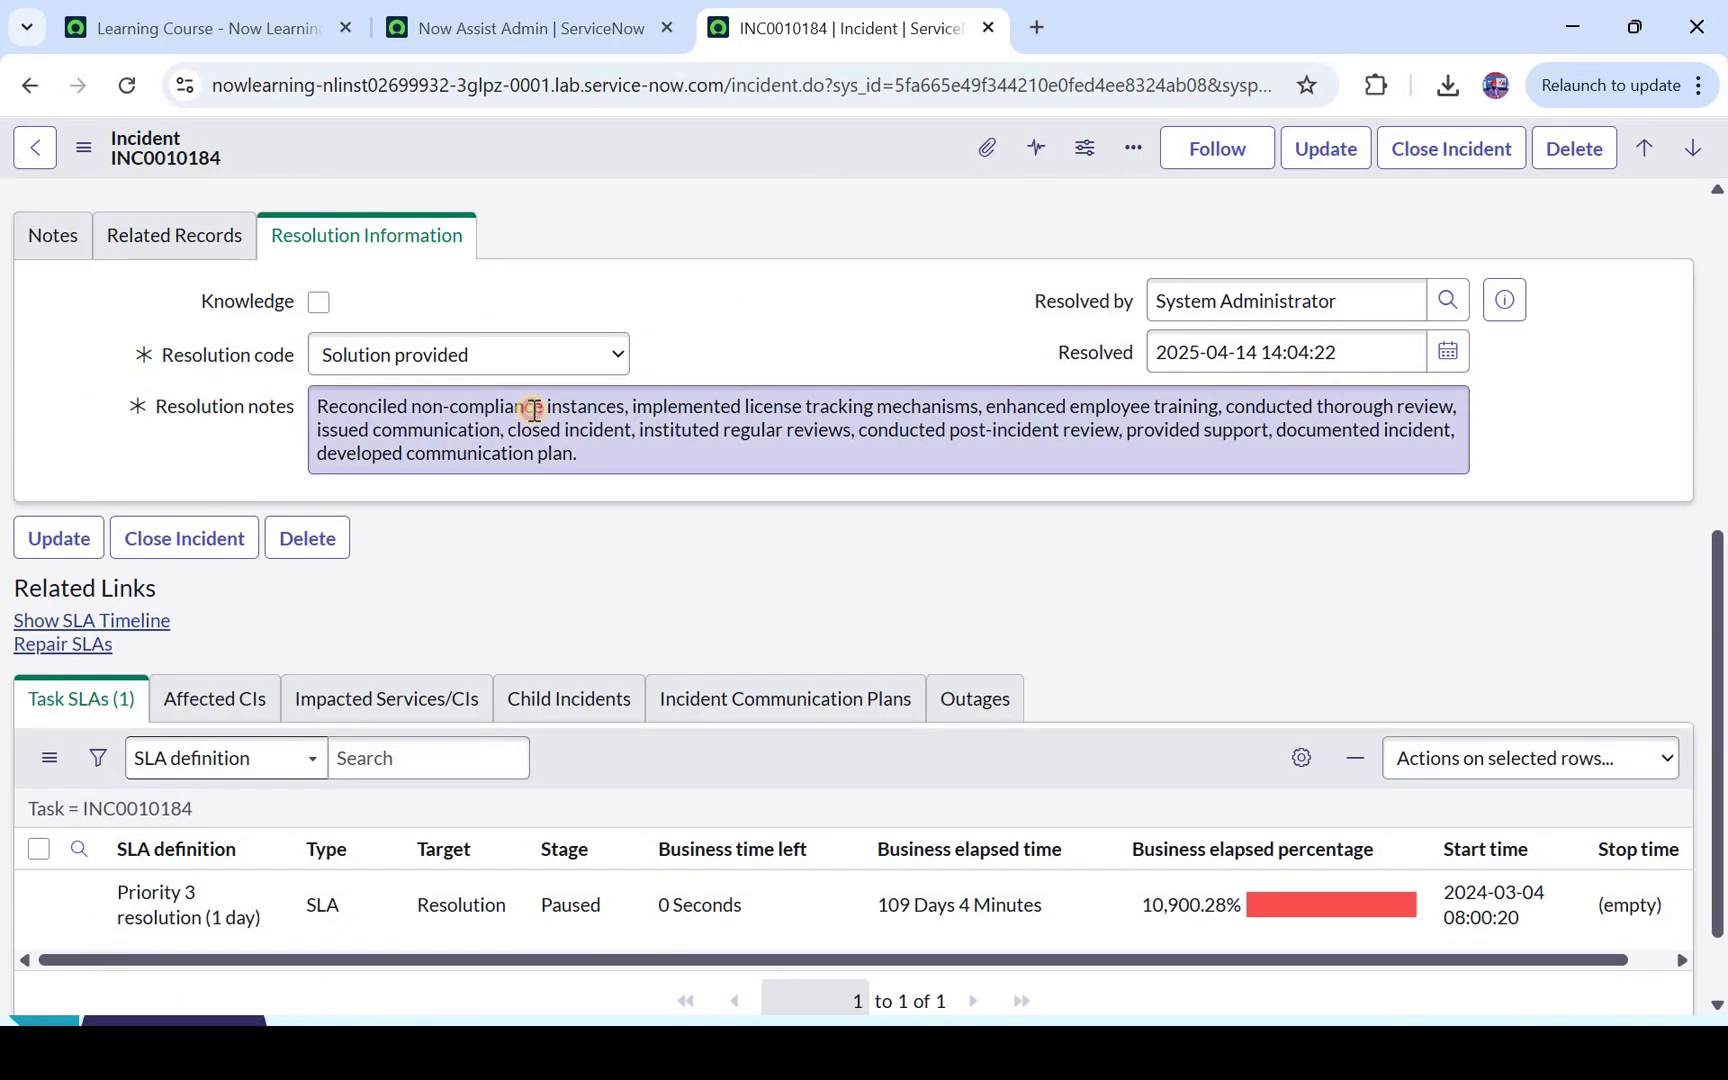
triple_click(535, 408)
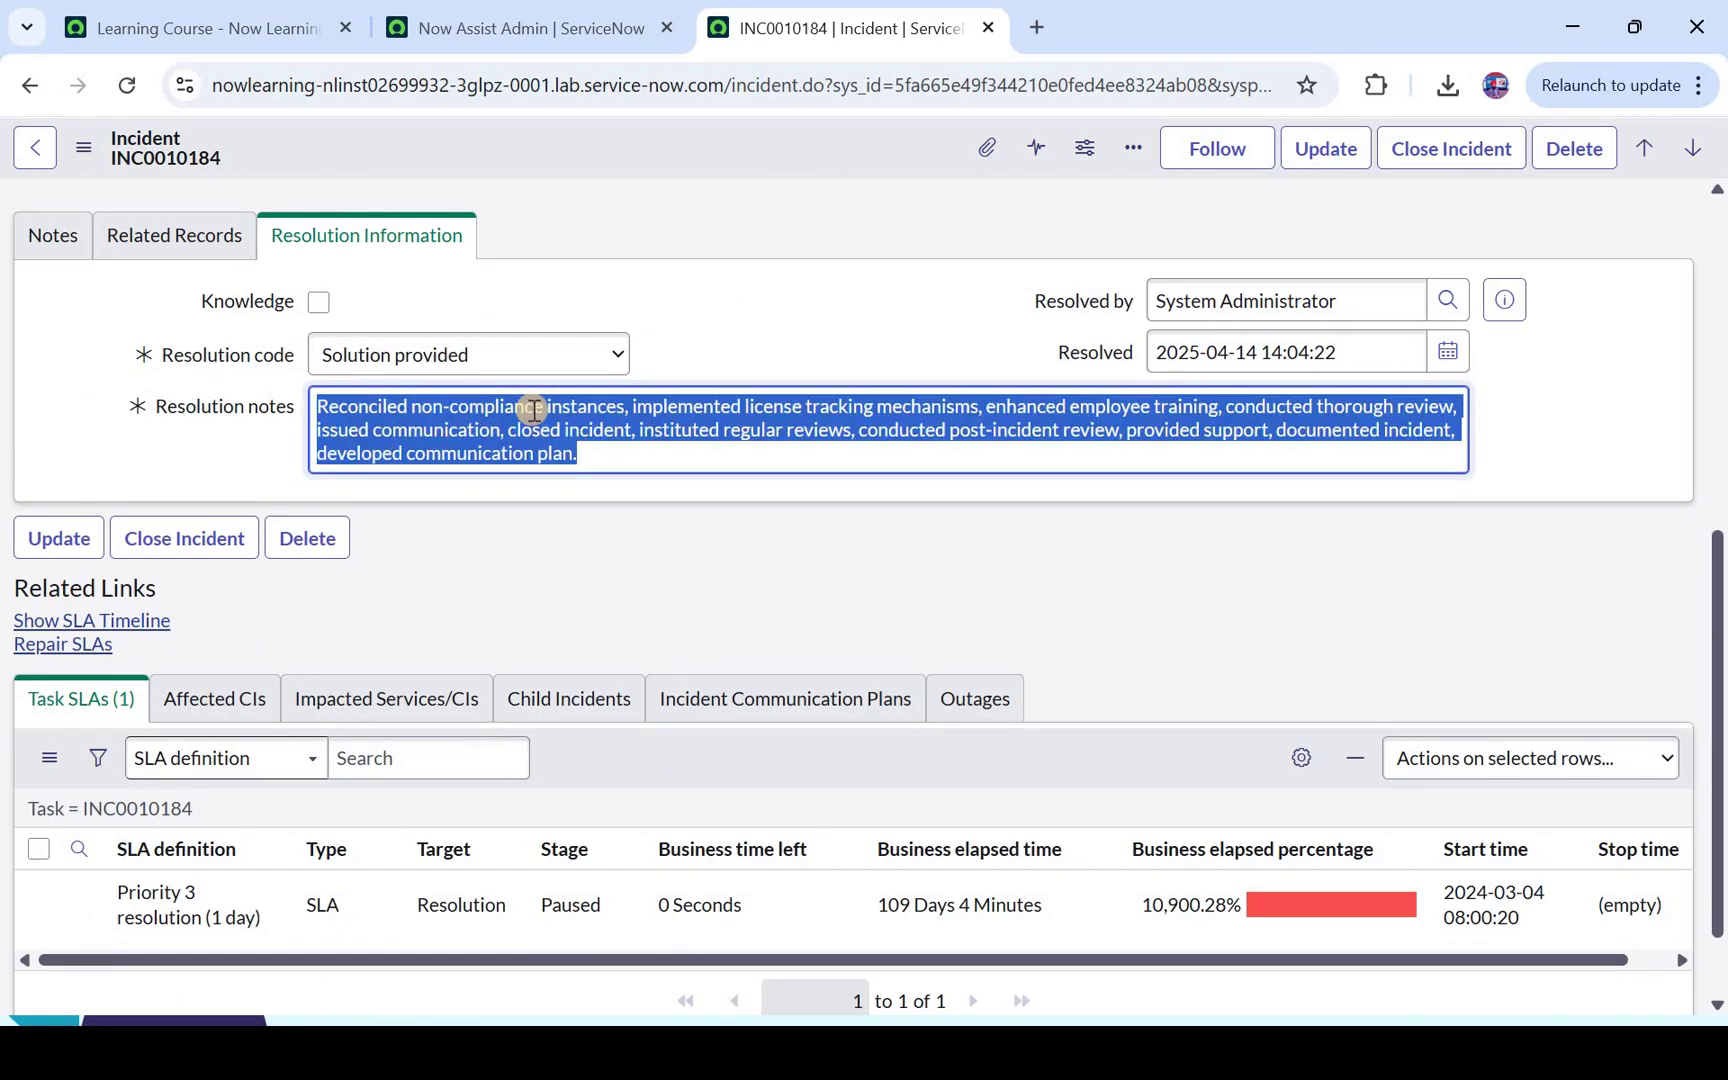
scroll(533, 410, "up", 7)
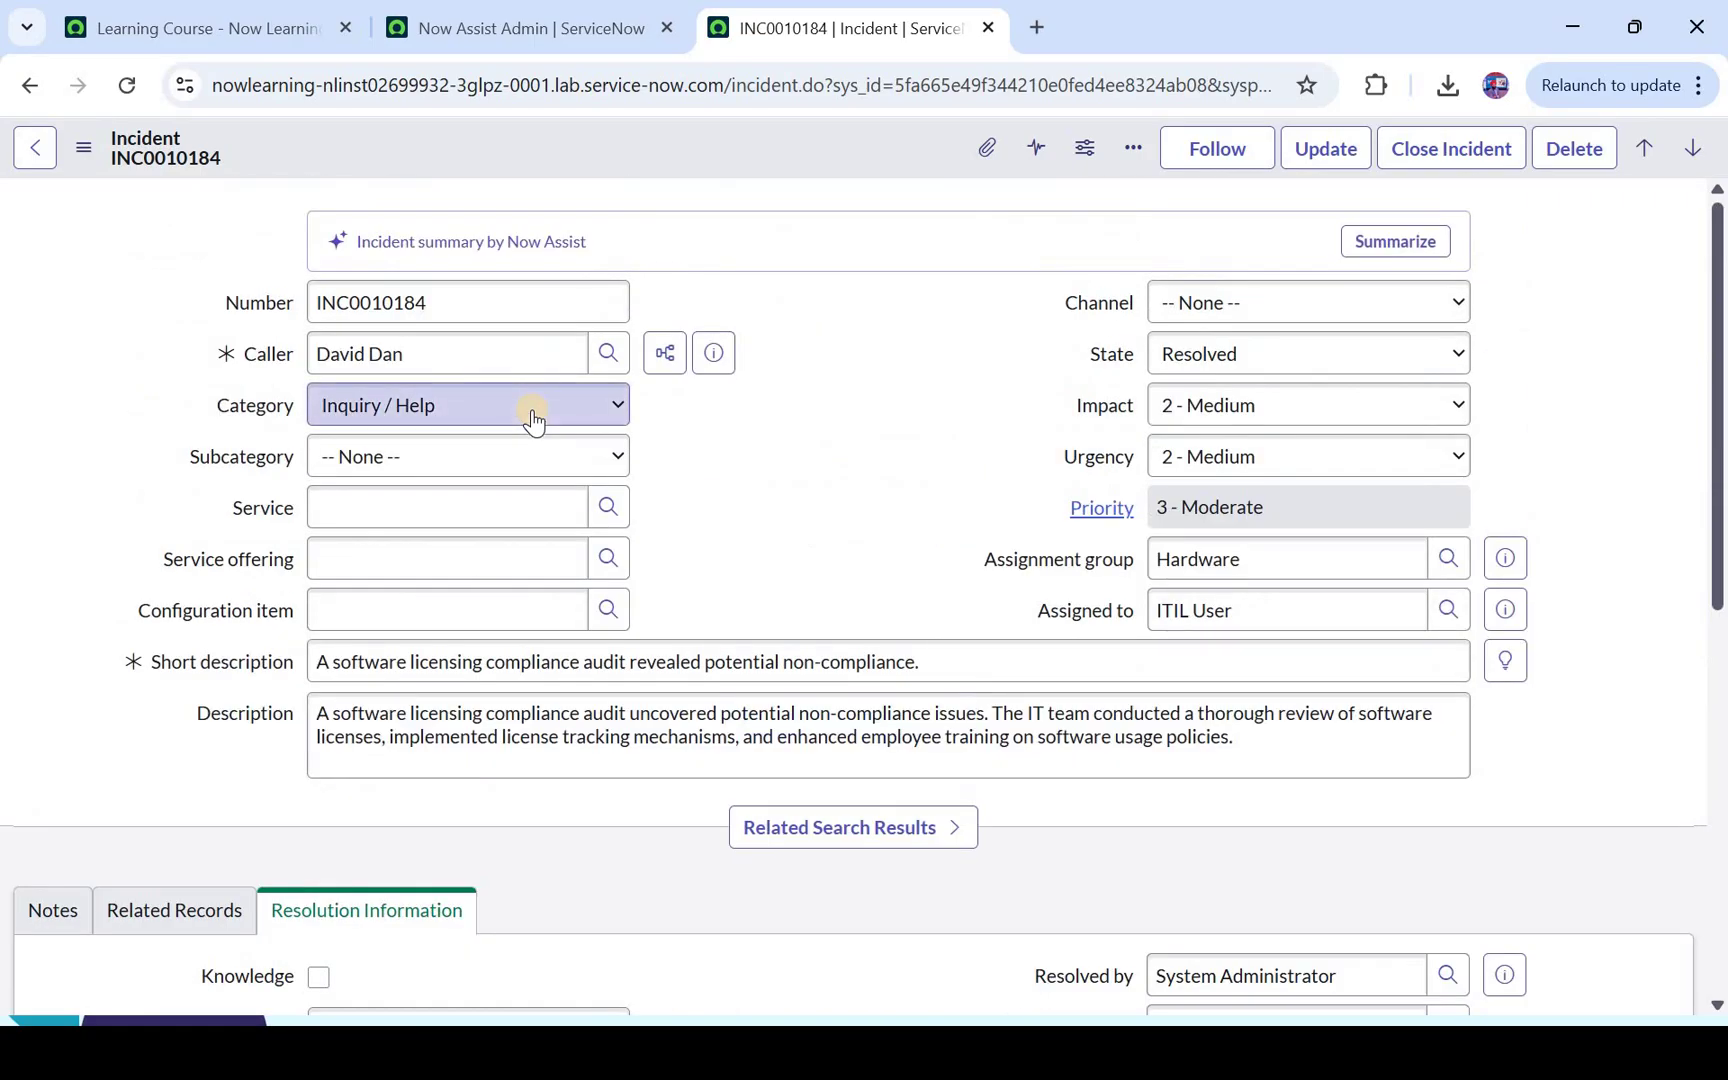
key("ctrl+shift+Tab")
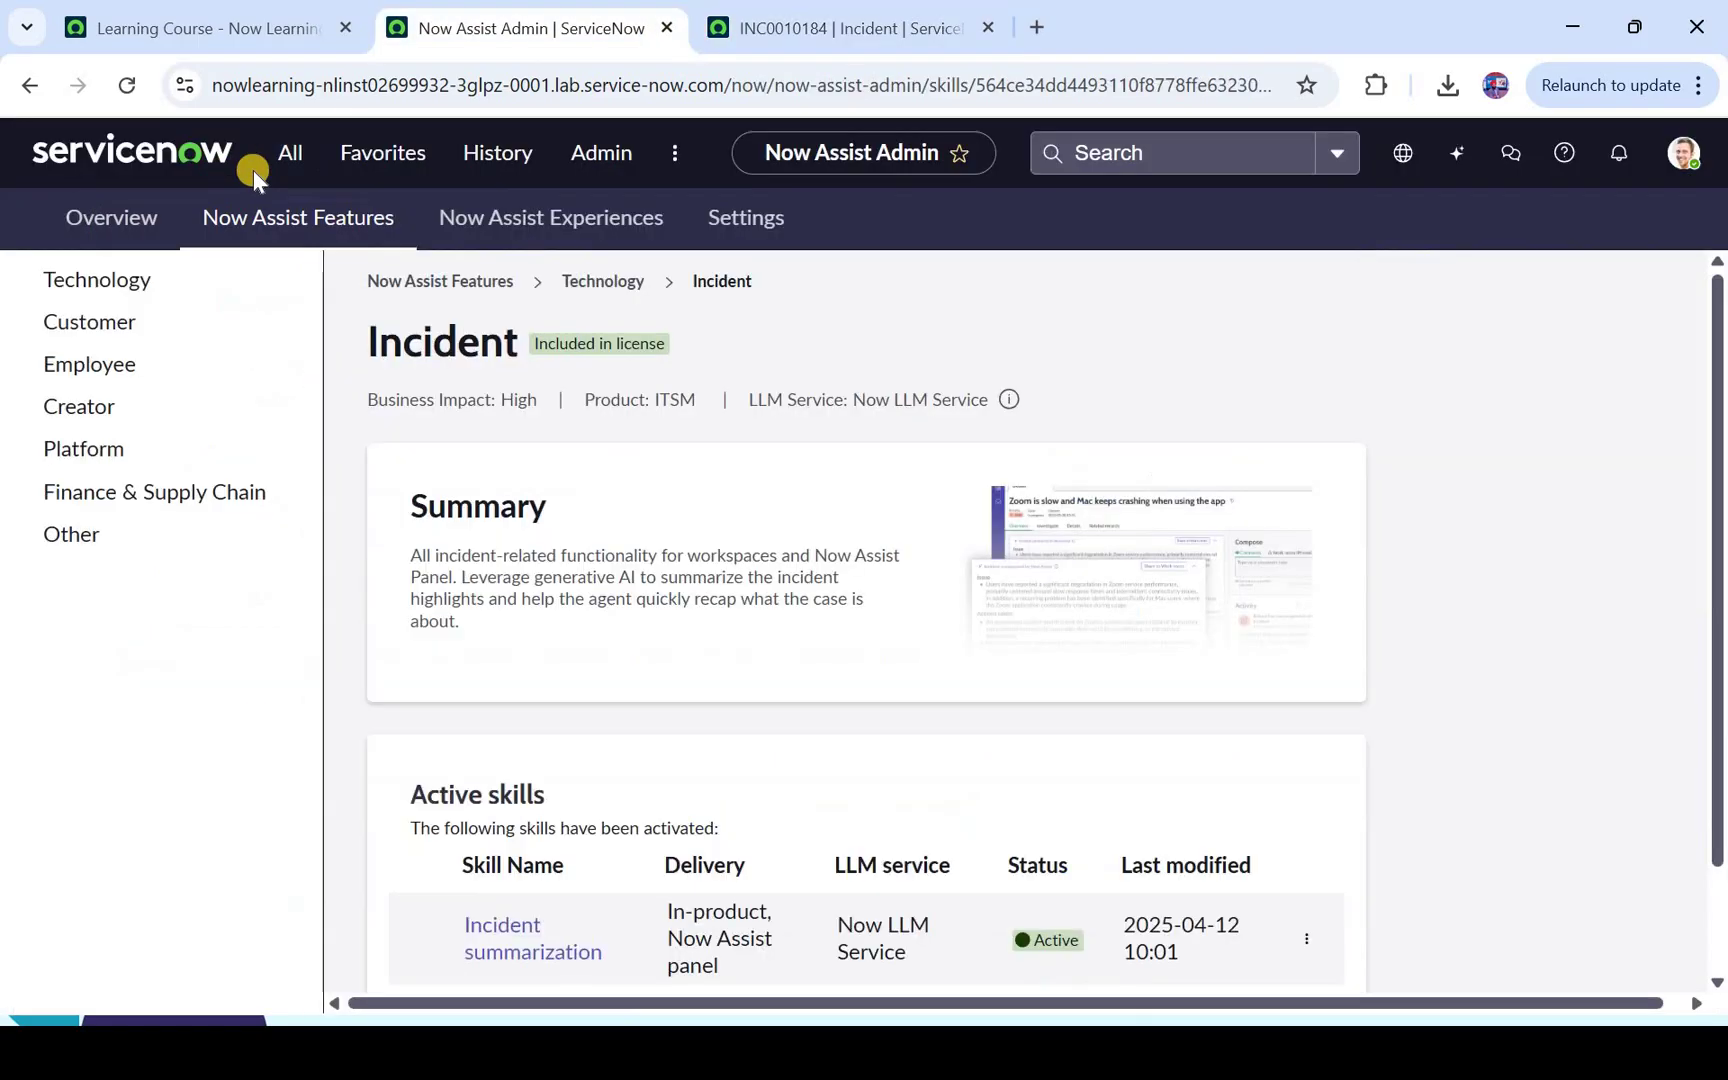
Open Service Operations Workspace in a new tab using the 'service operations wo' navigation filter
left_click(289, 156)
type("ser")
type("vice operations wo")
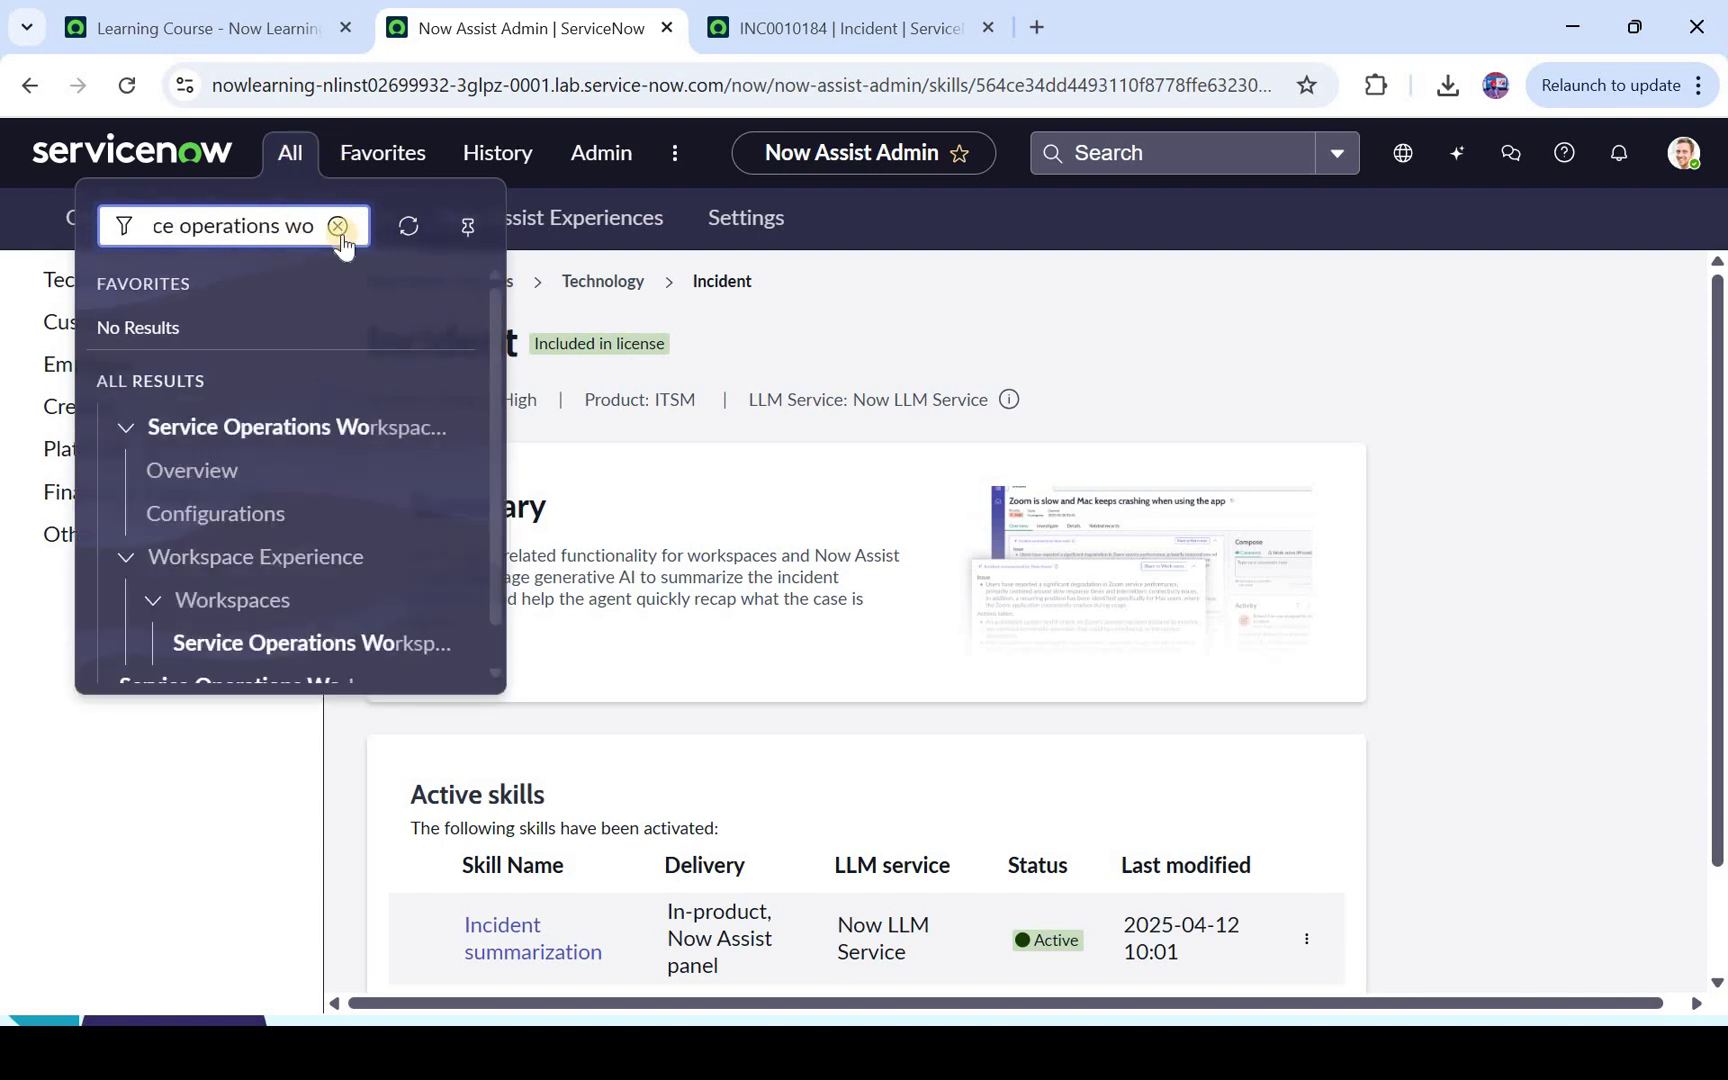
middle_click(342, 657)
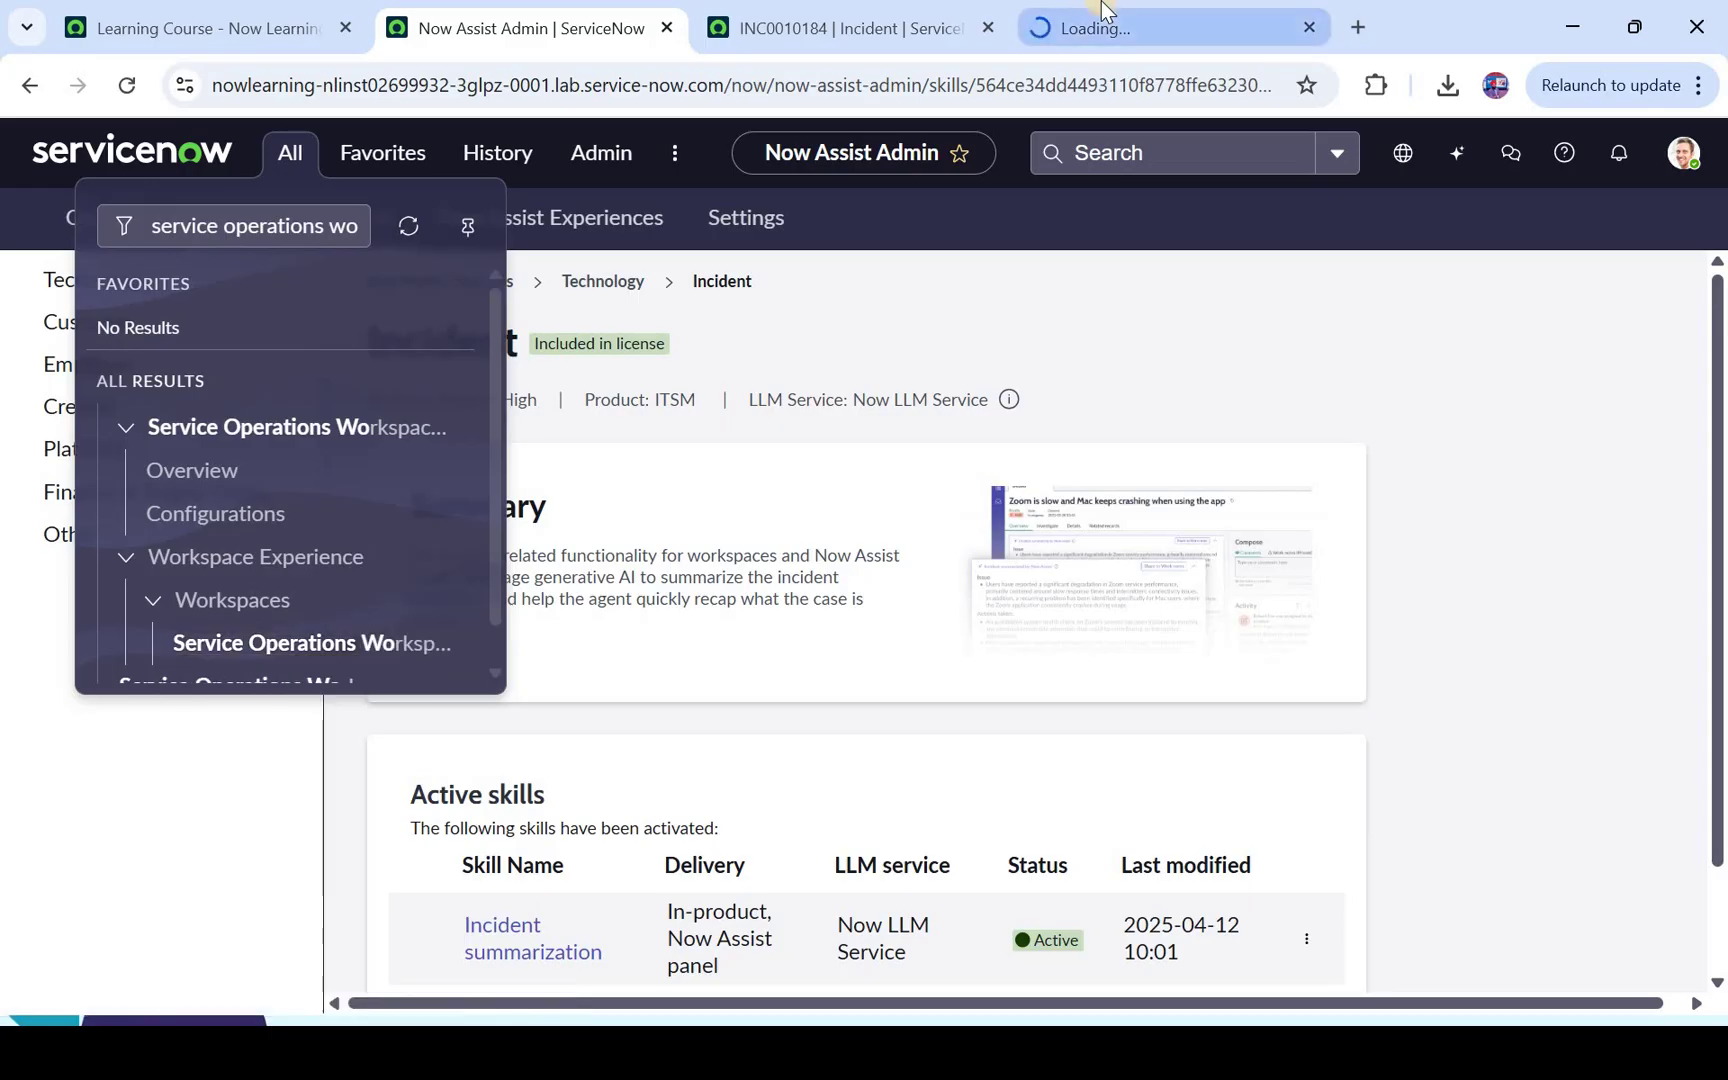
left_click(1104, 8)
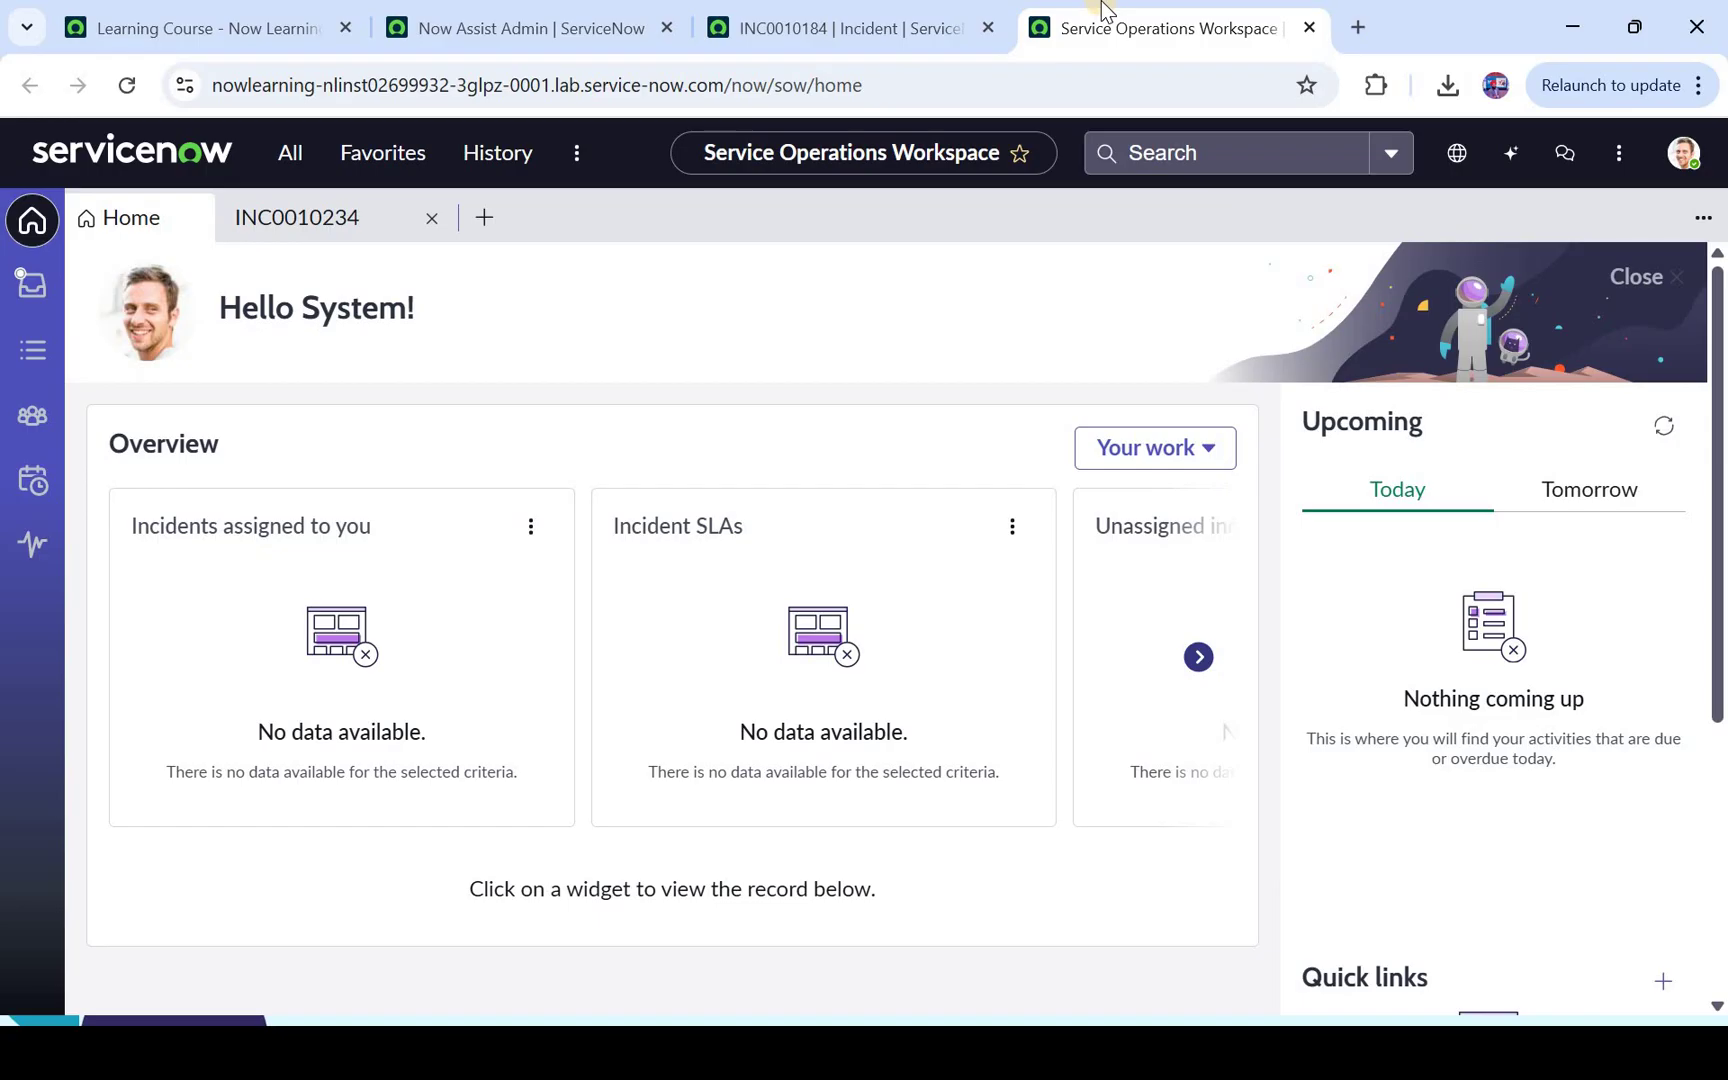
Open INC0010183 from the workspace's Open incidents list and start resolving it
left_click(30, 352)
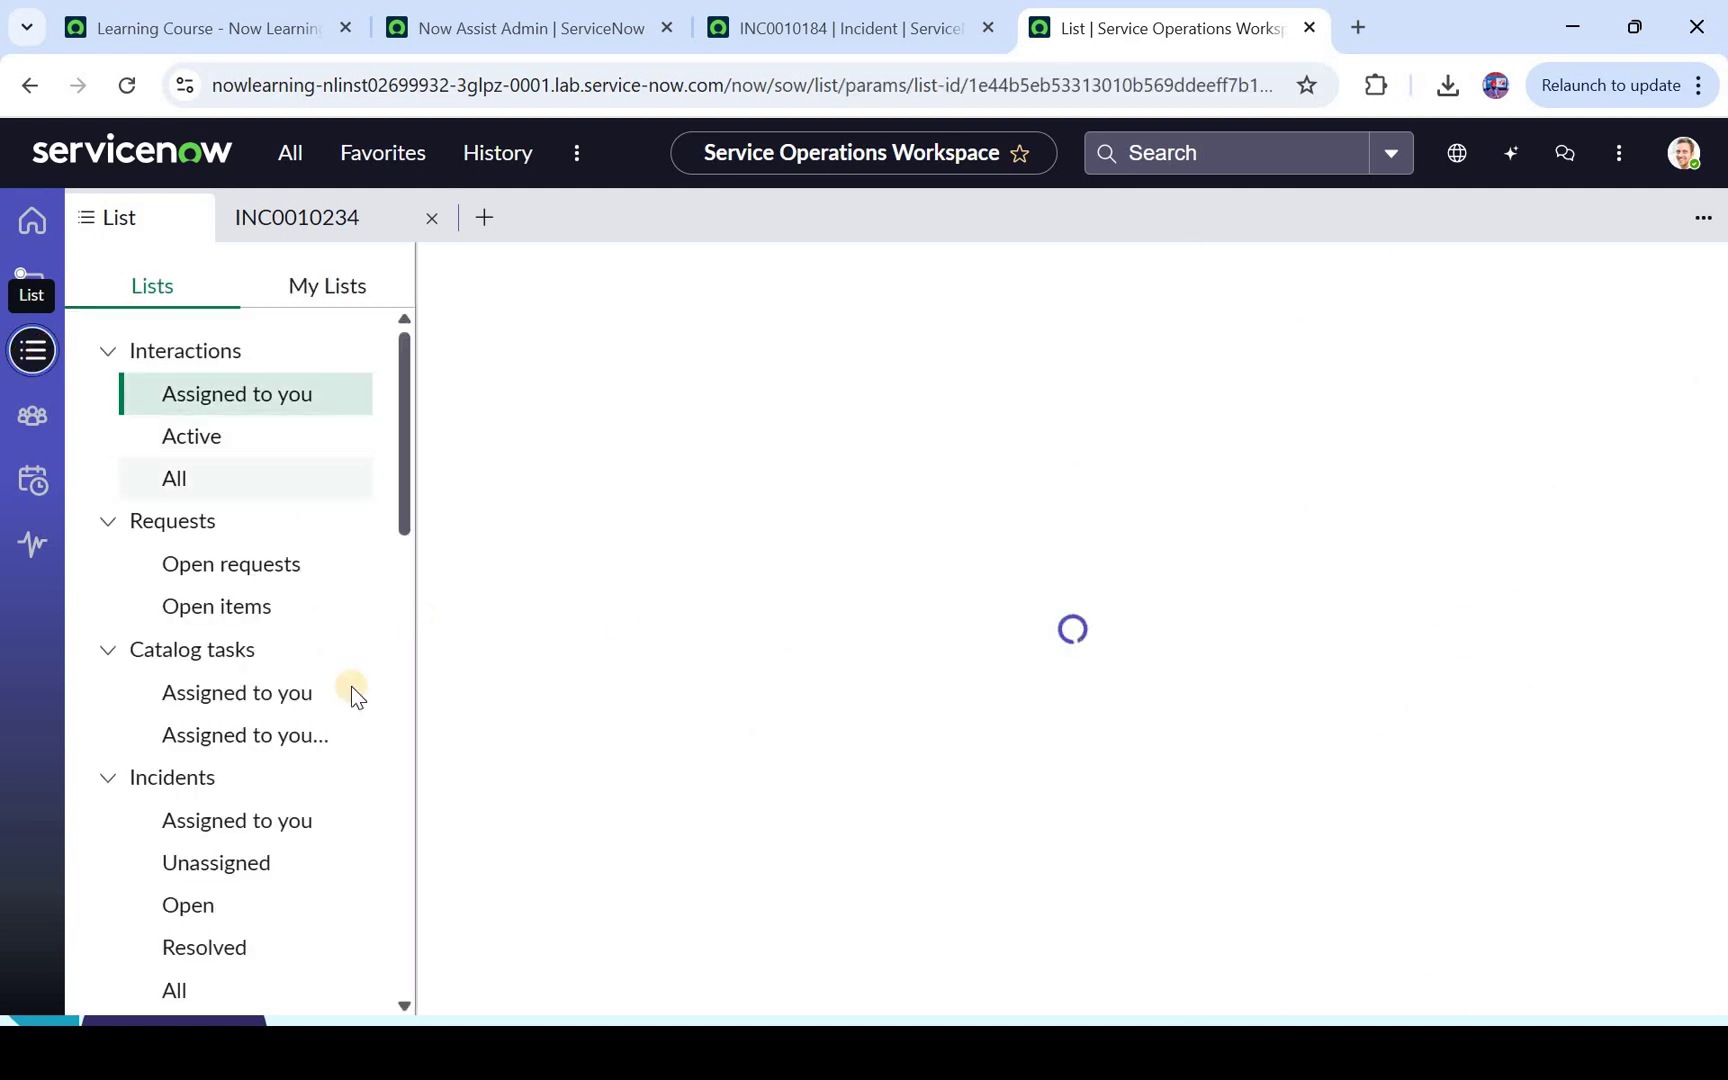
scroll(309, 686, "down", 5)
scroll(218, 513, "up", 1)
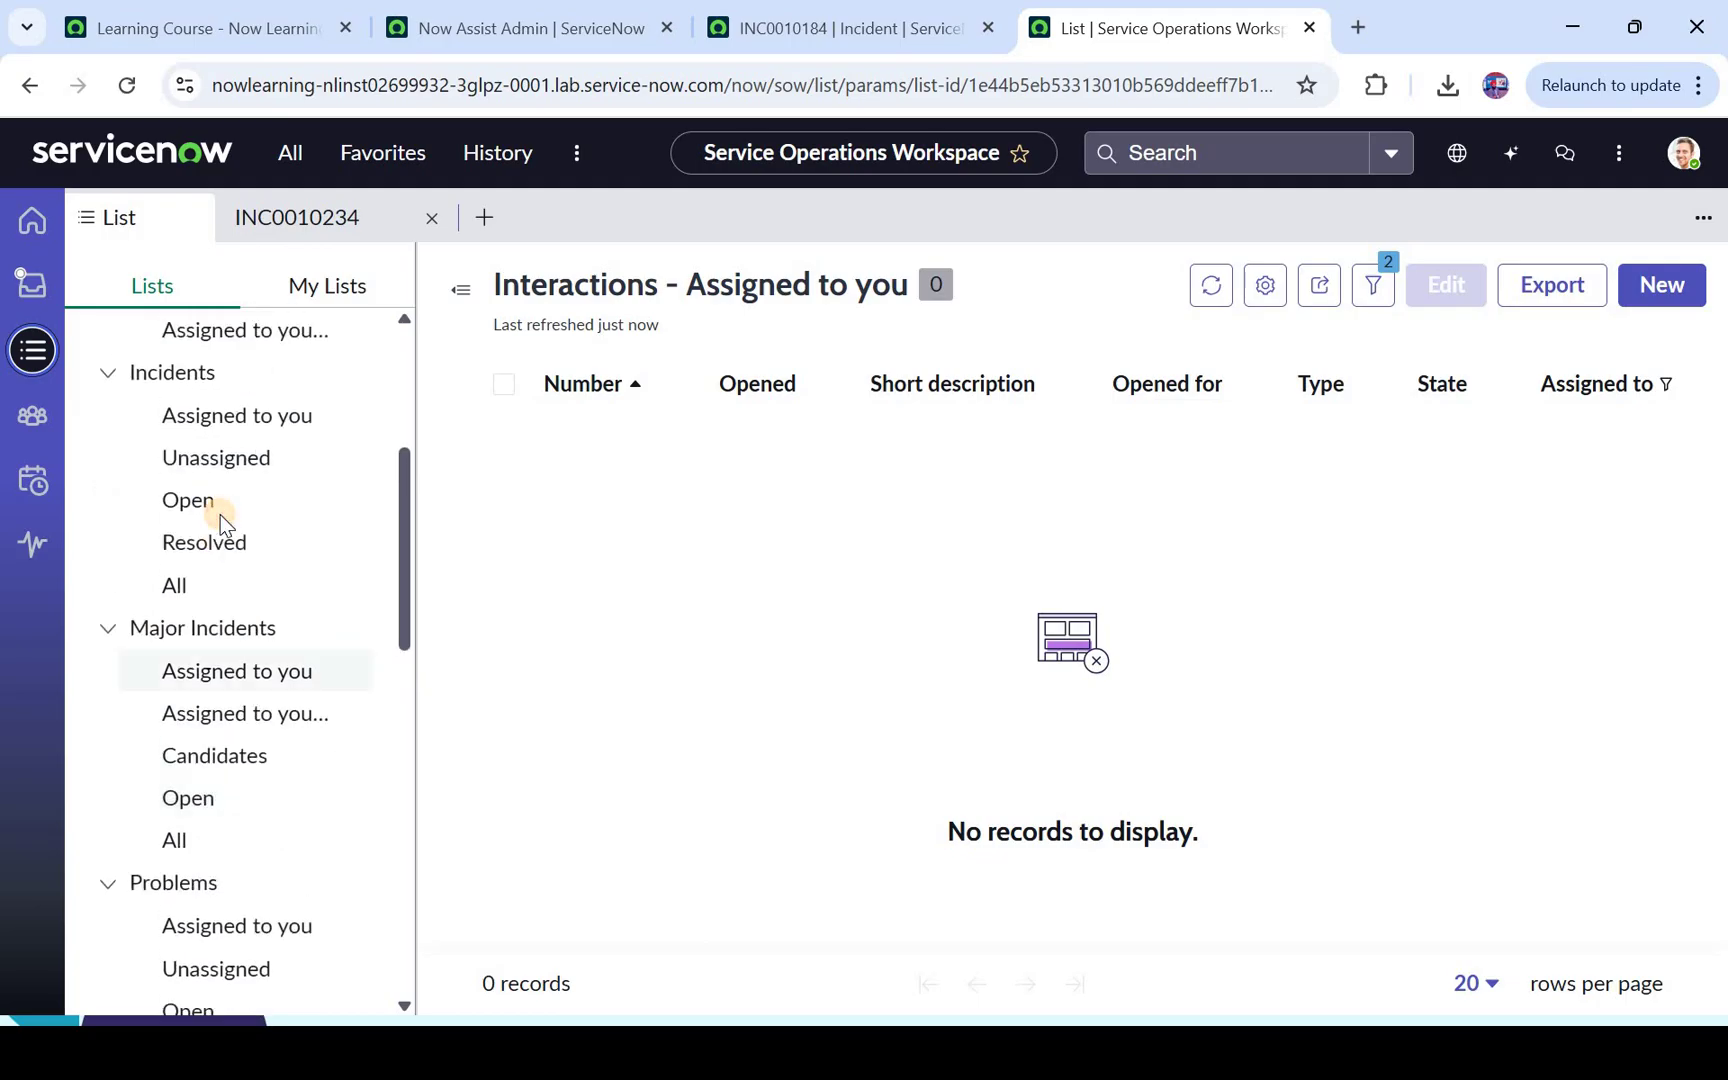
left_click(220, 505)
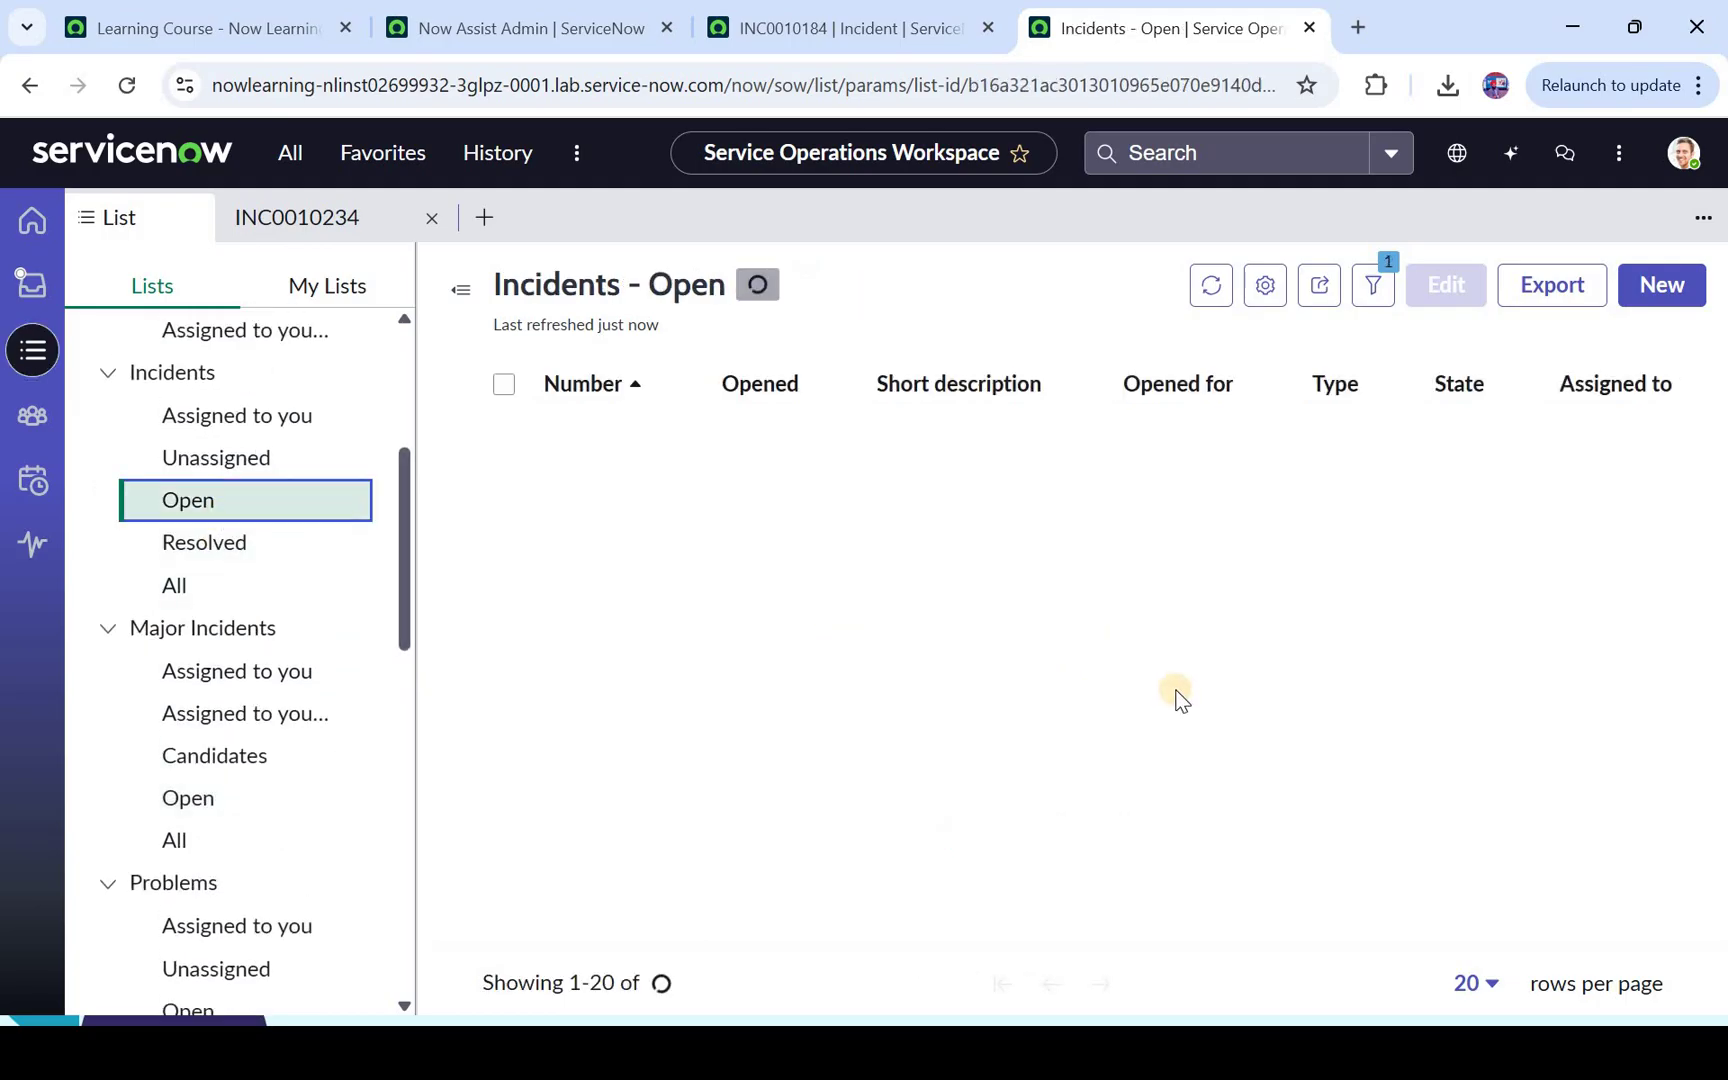
scroll(1177, 698, "down", 10)
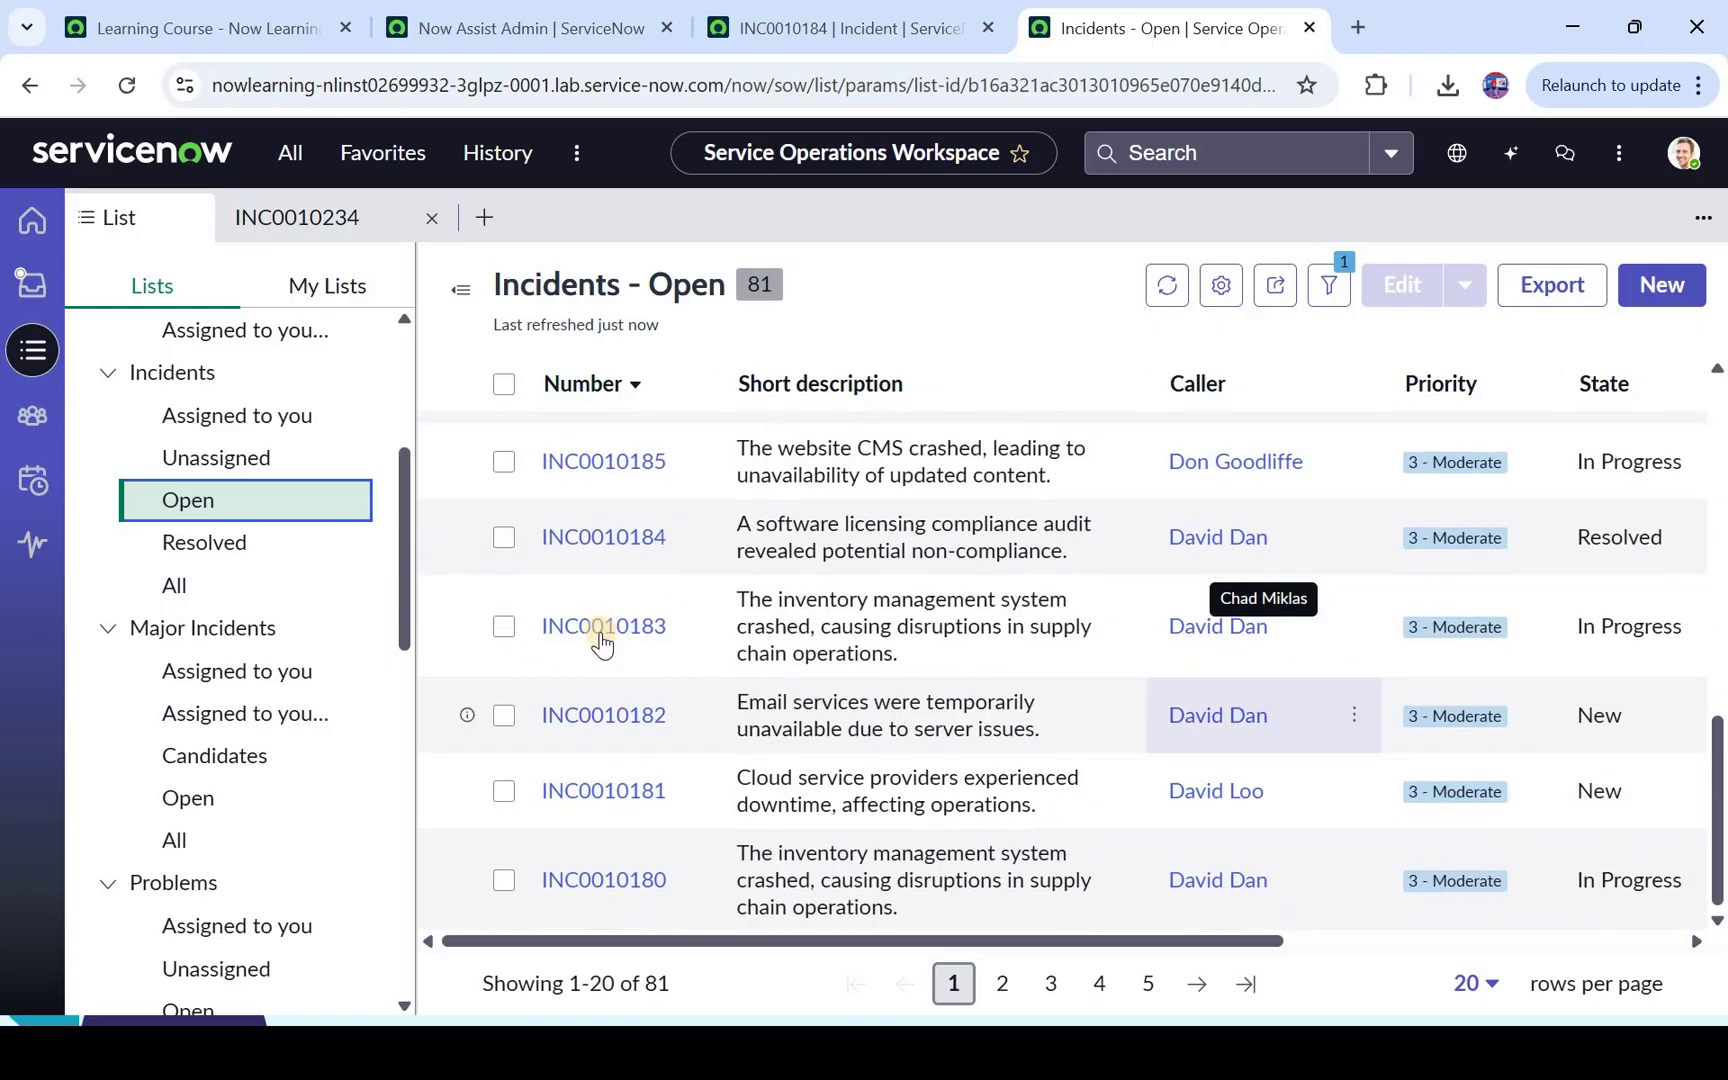
left_click(618, 627)
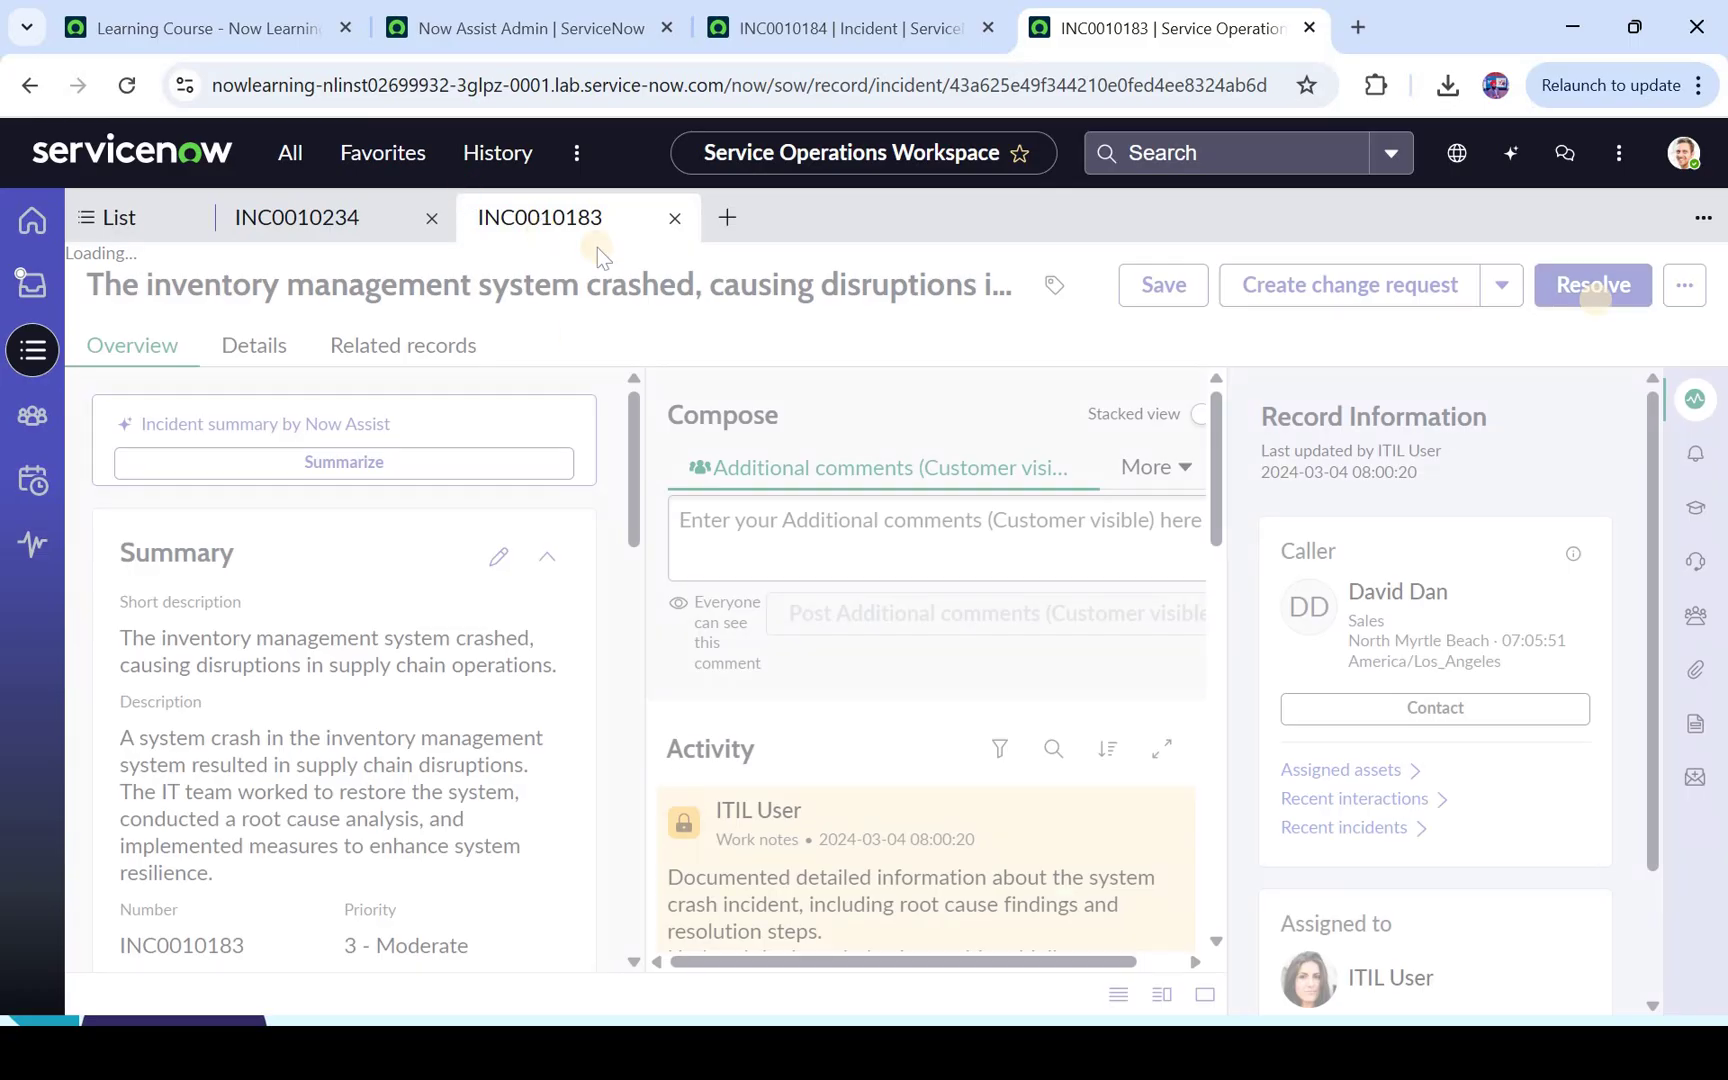
left_click(1596, 300)
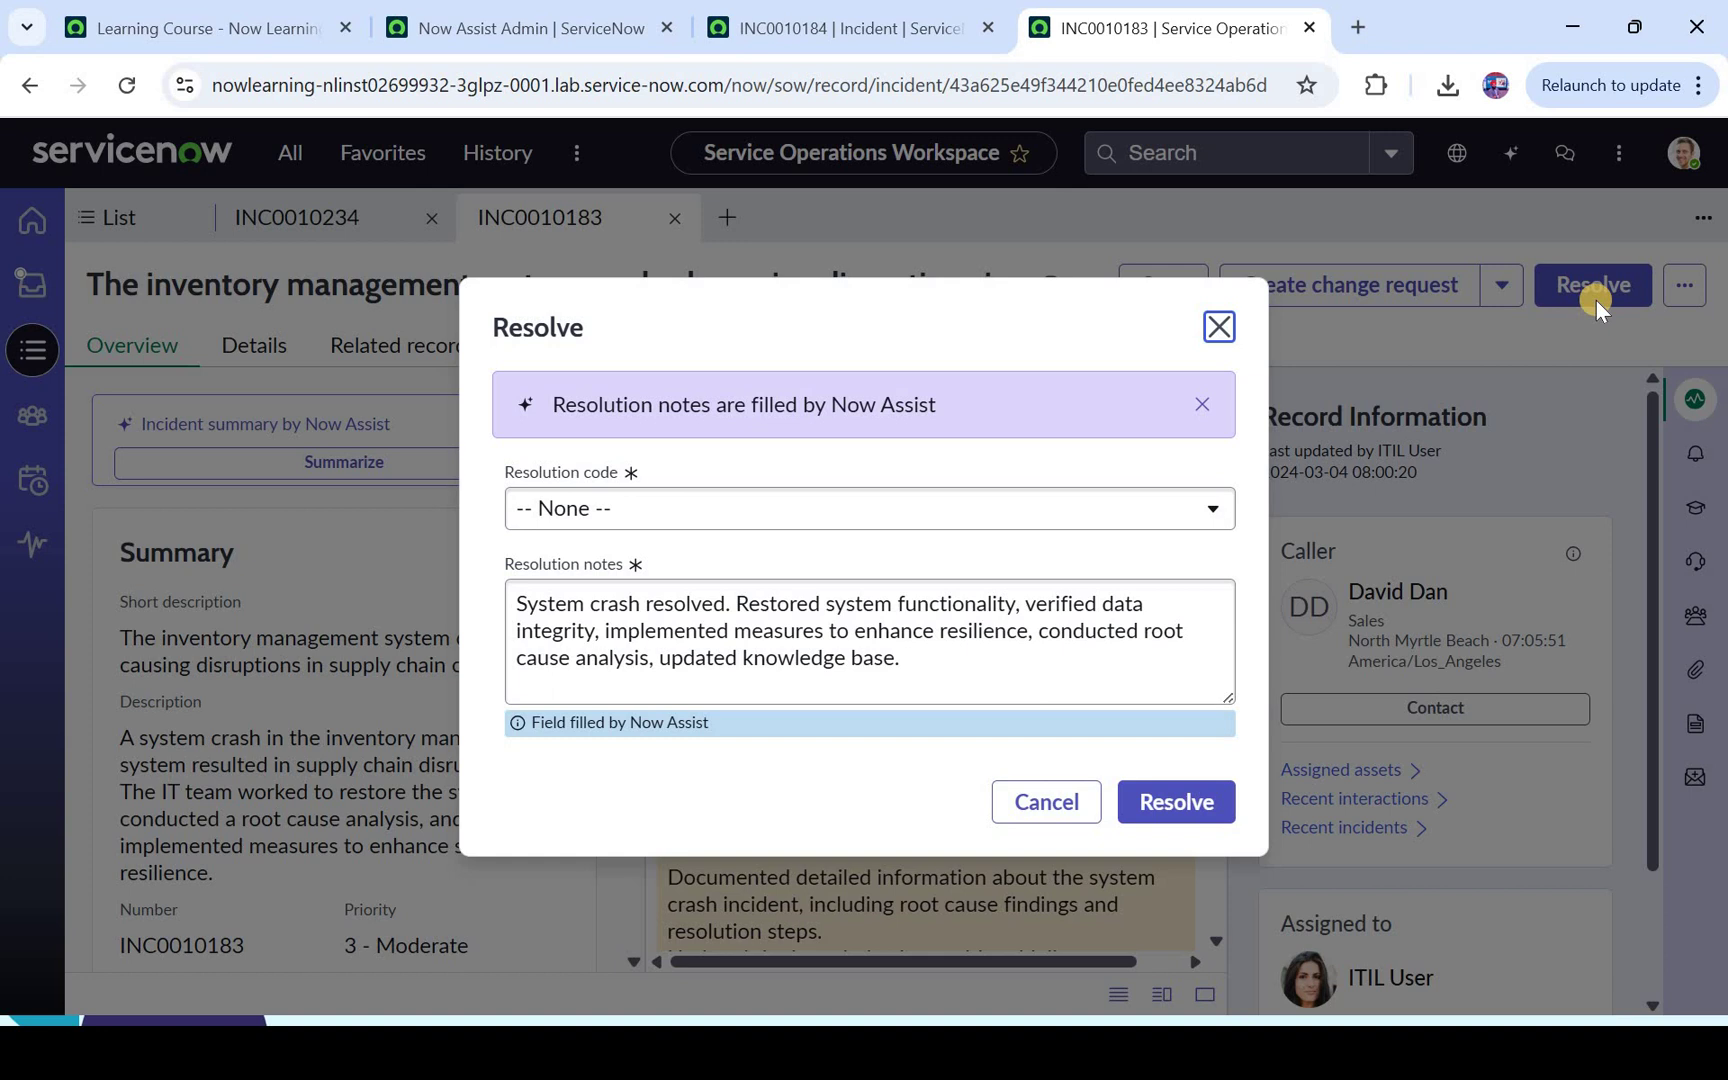
Set resolution code Solution provided, review the Now Assist notes, and resolve INC0010183
left_click(632, 603)
left_click(957, 645, "shift")
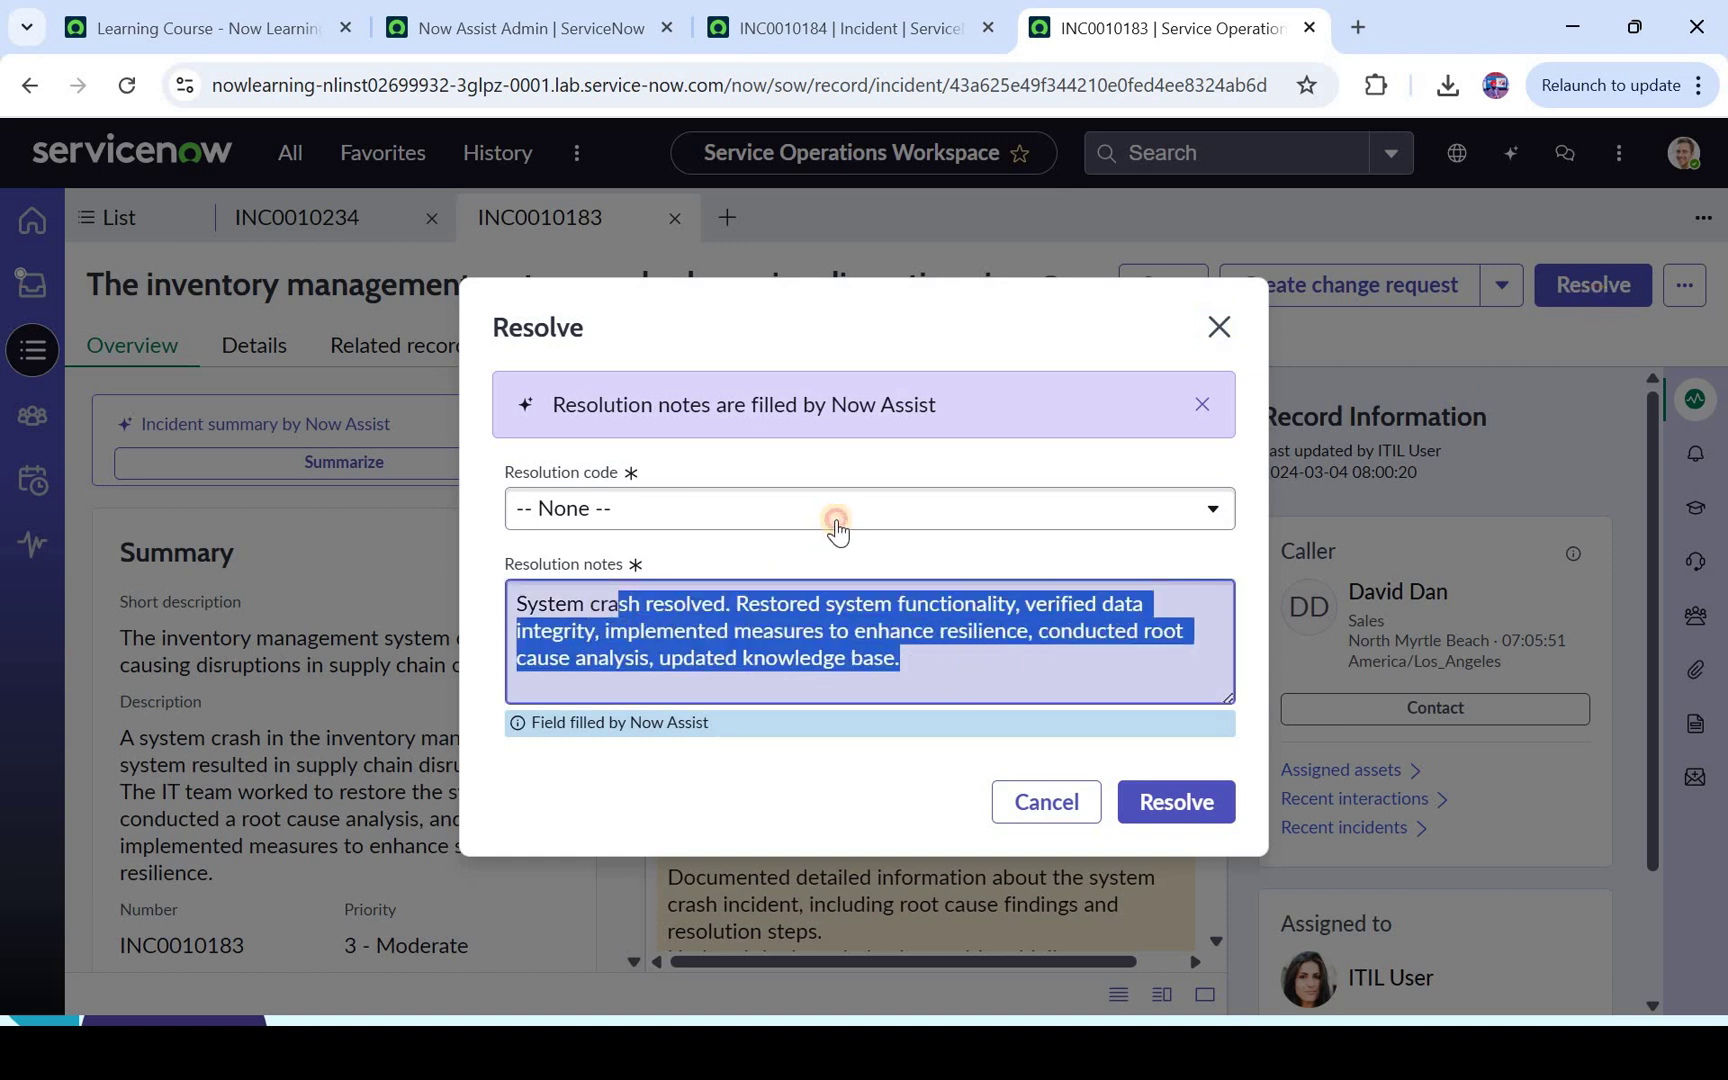
left_click(837, 530)
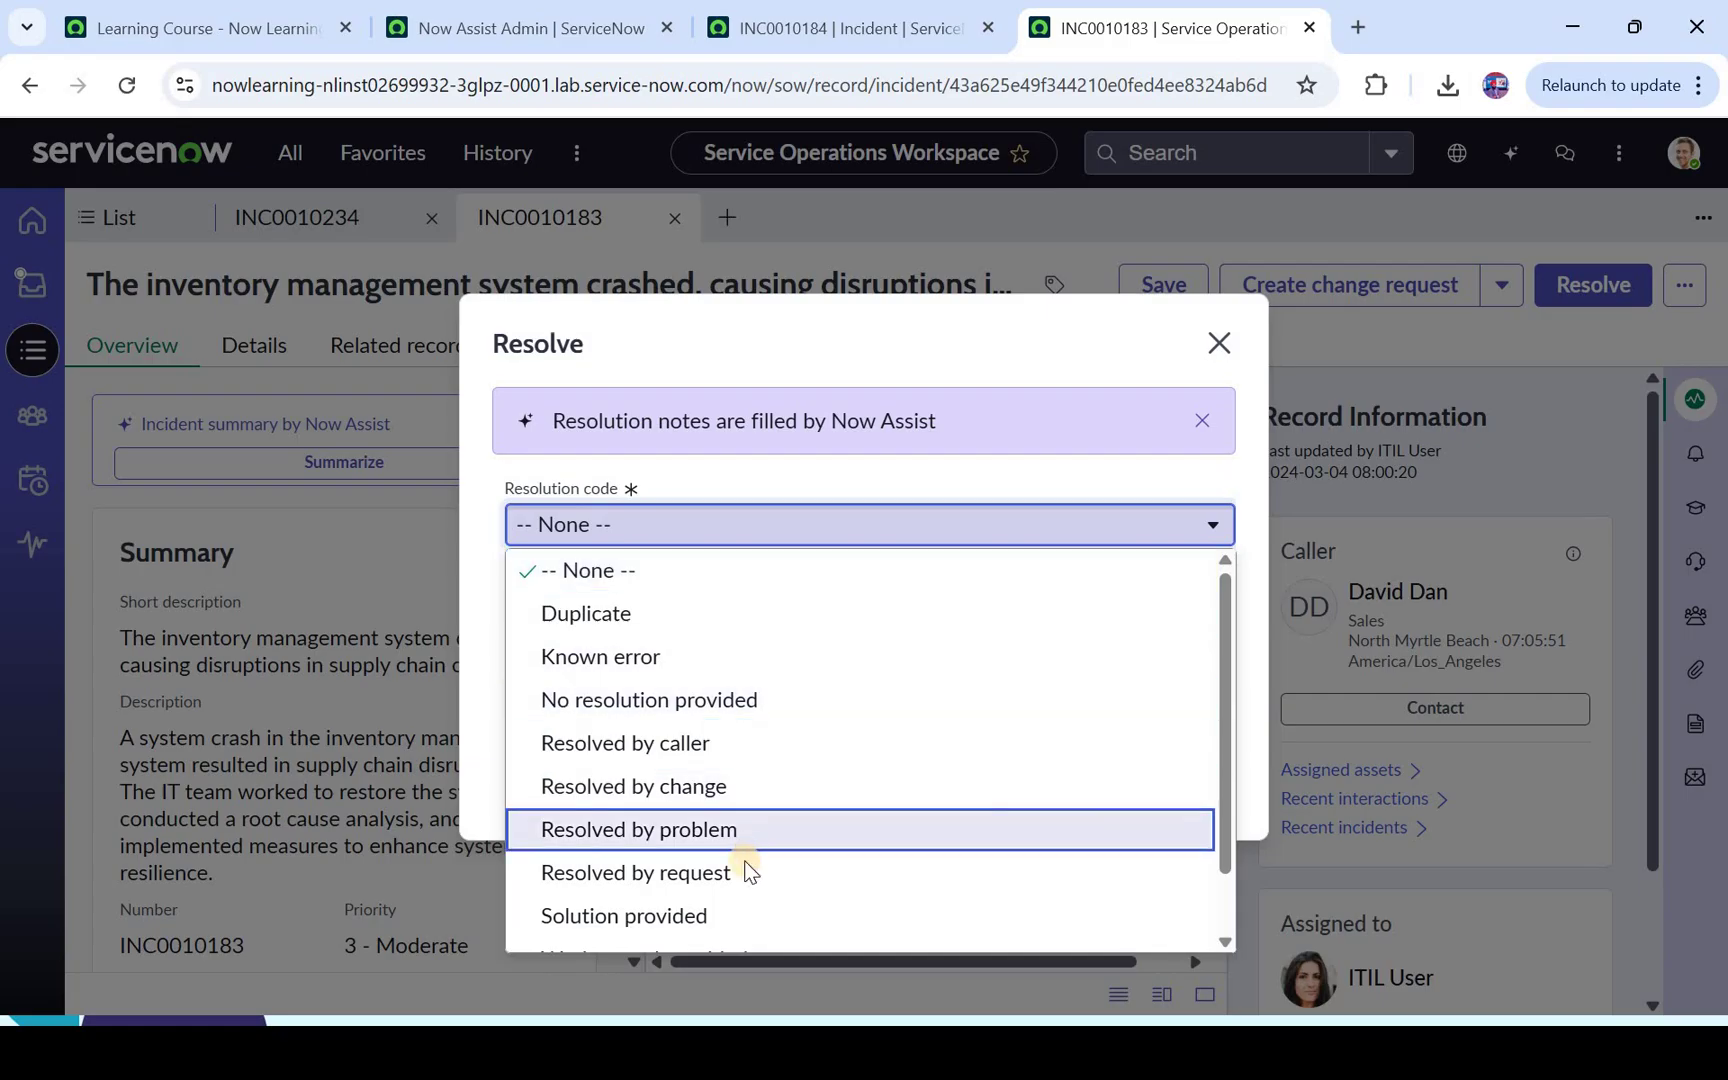
key("Down")
key("Down")
key("Down")
key("Up")
key("Return")
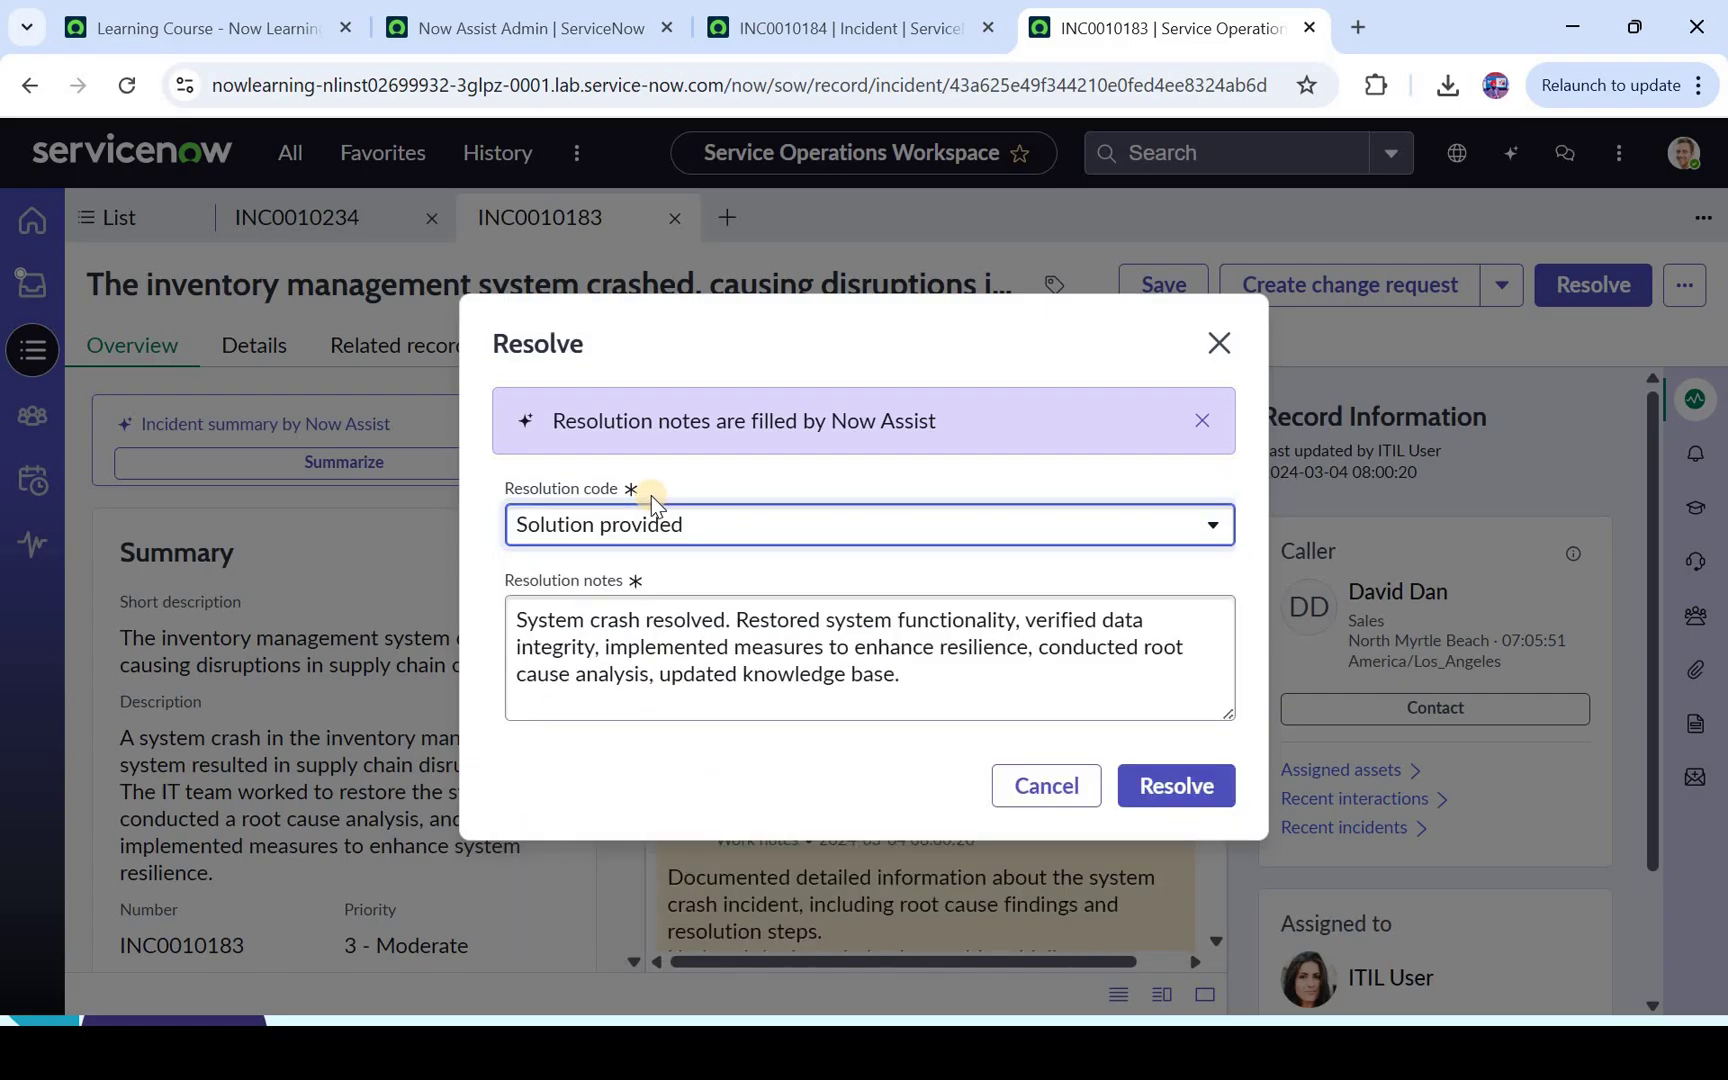
double_click(684, 620)
key("shift+Down")
key("shift+Down")
key("shift+Down")
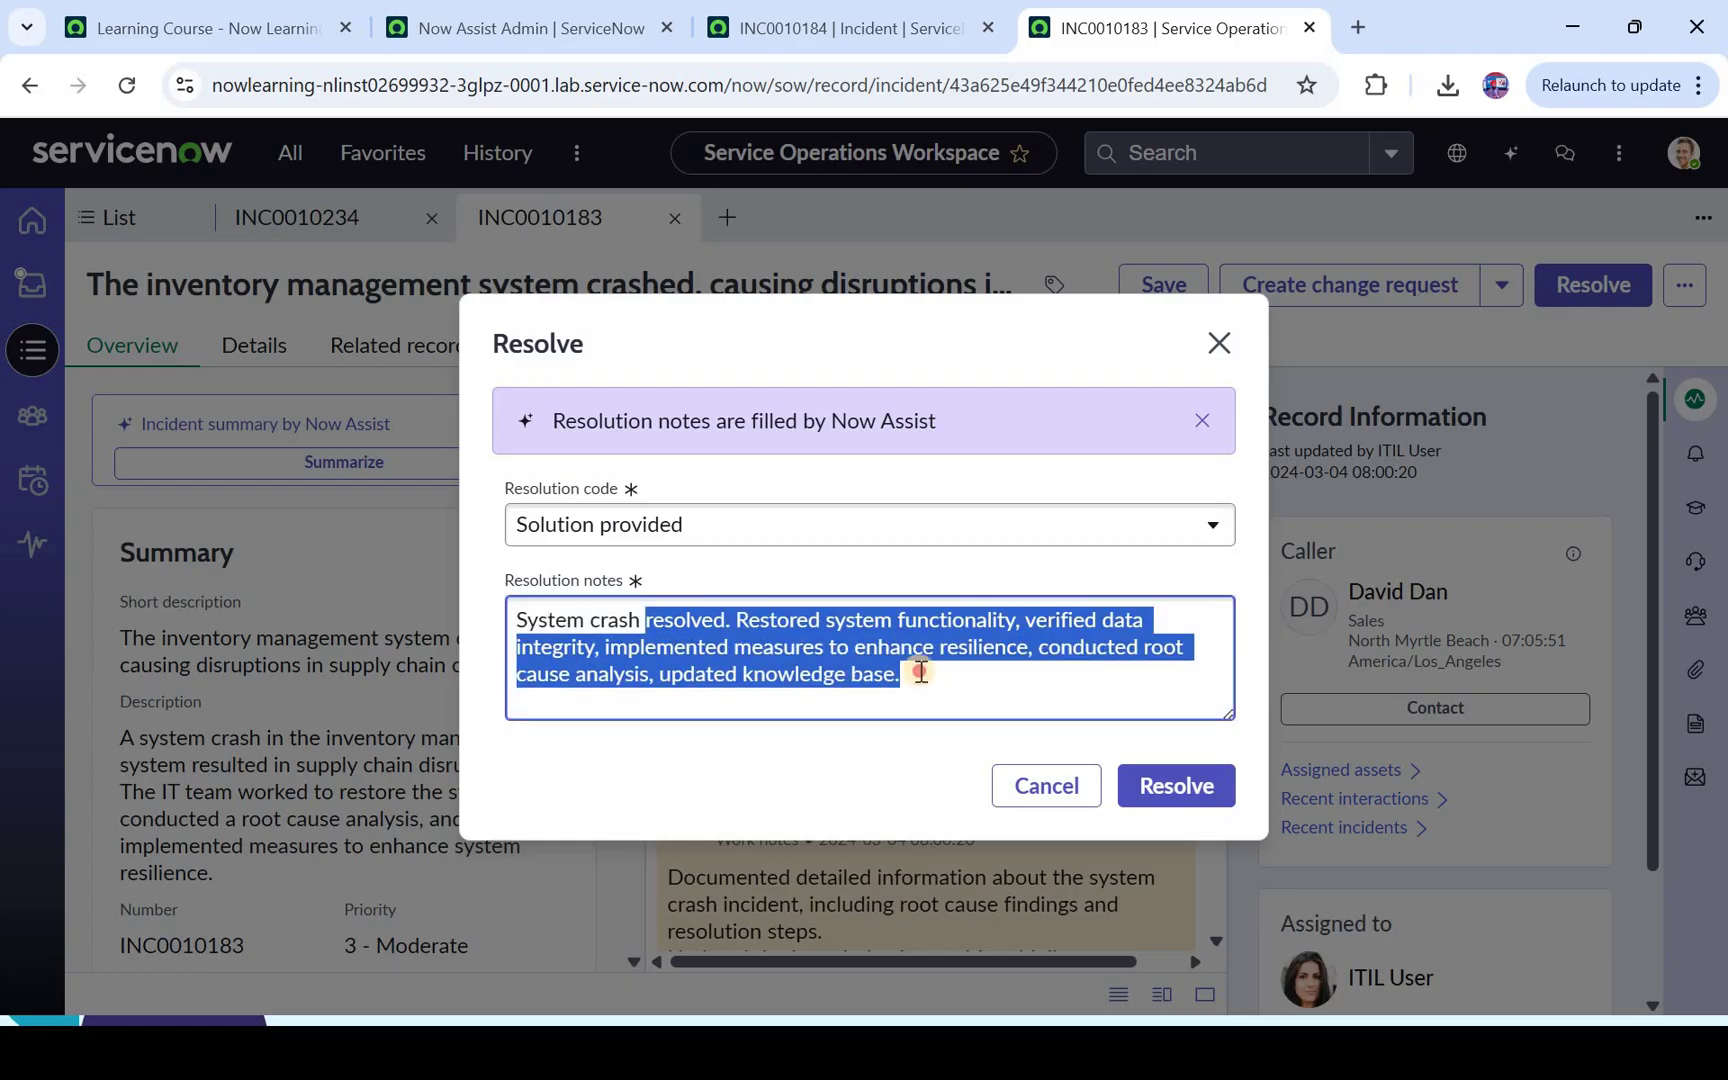
key("Right")
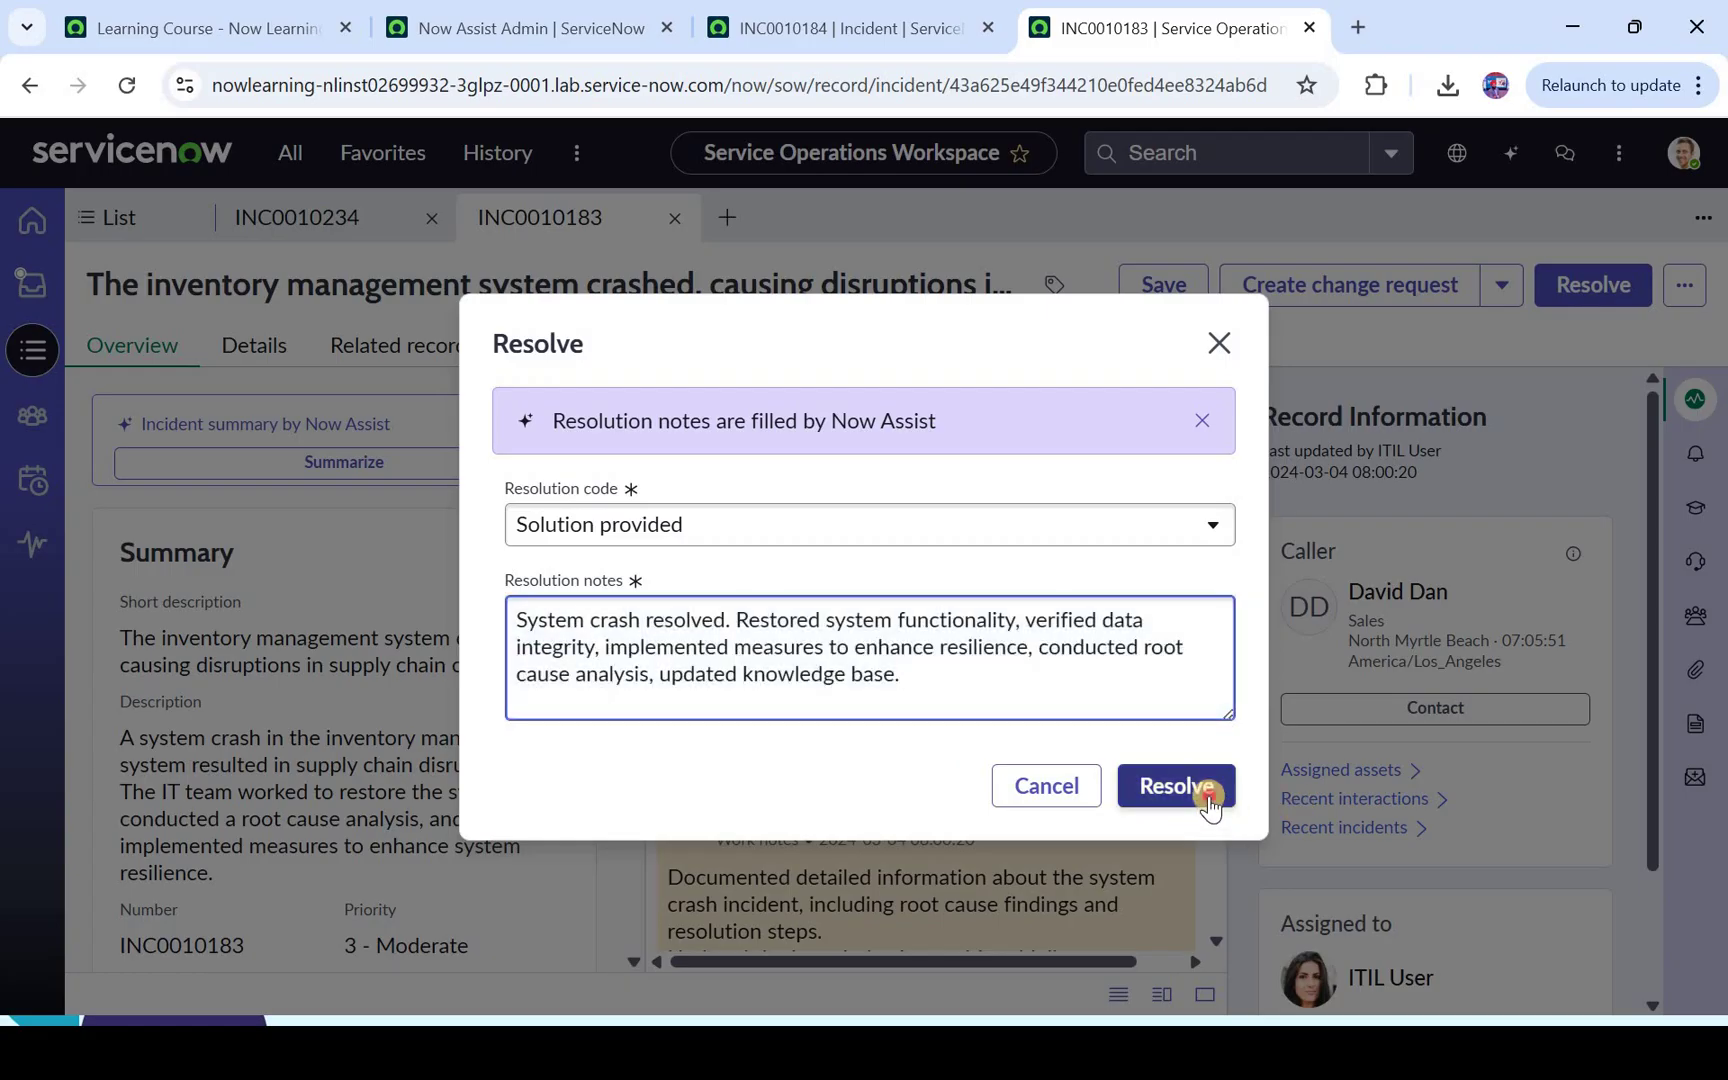
left_click(1213, 800)
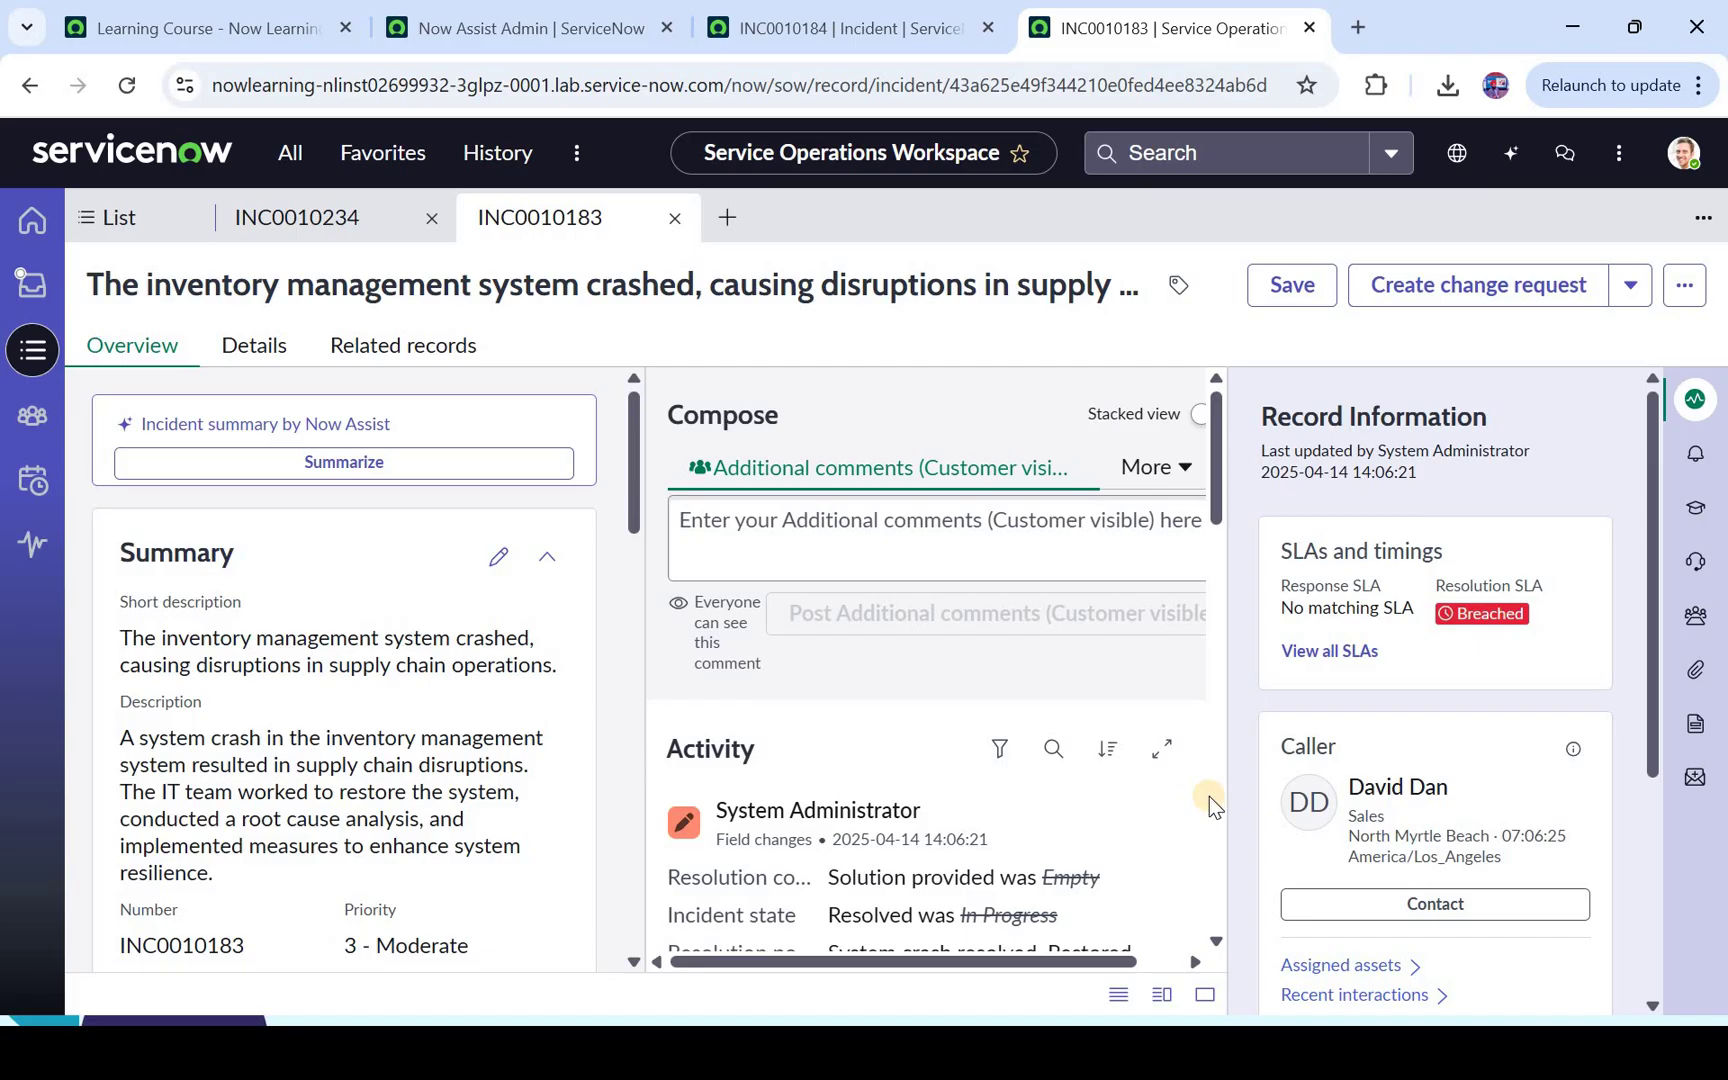
Open the Change request card's skill details from Technology features and locate Change request summarization
left_click(548, 12)
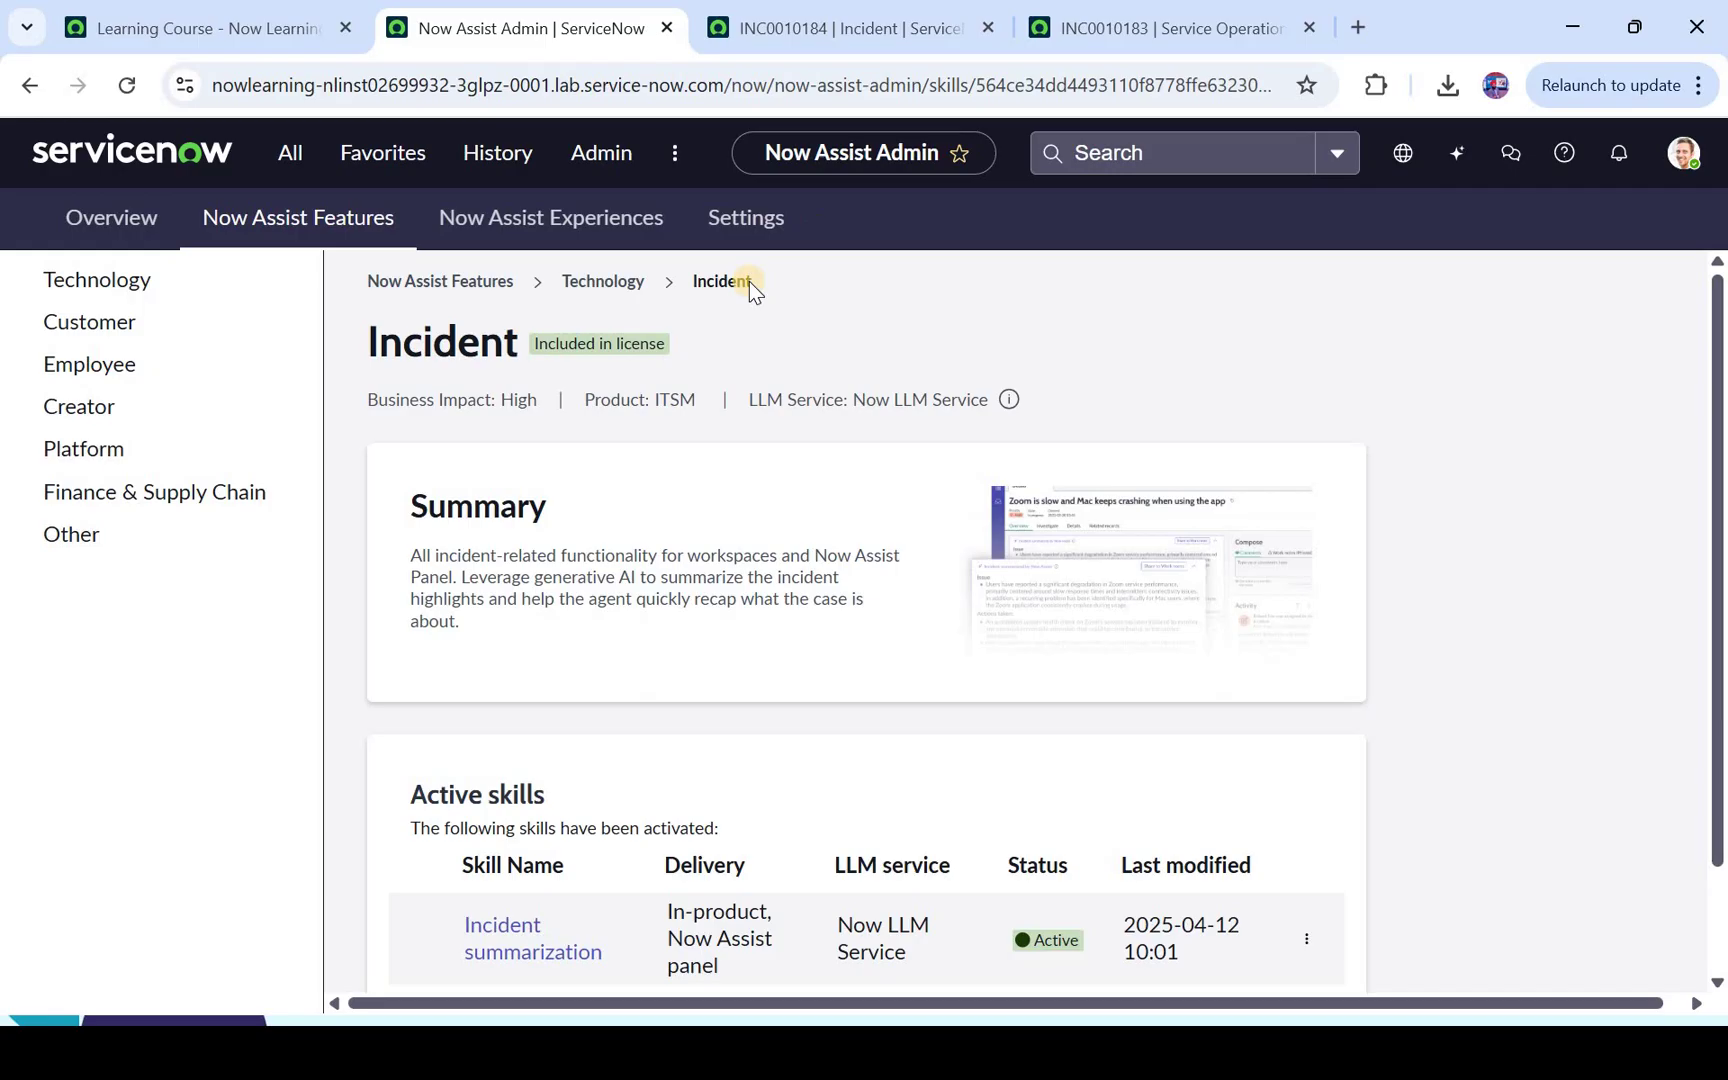
left_click(166, 287)
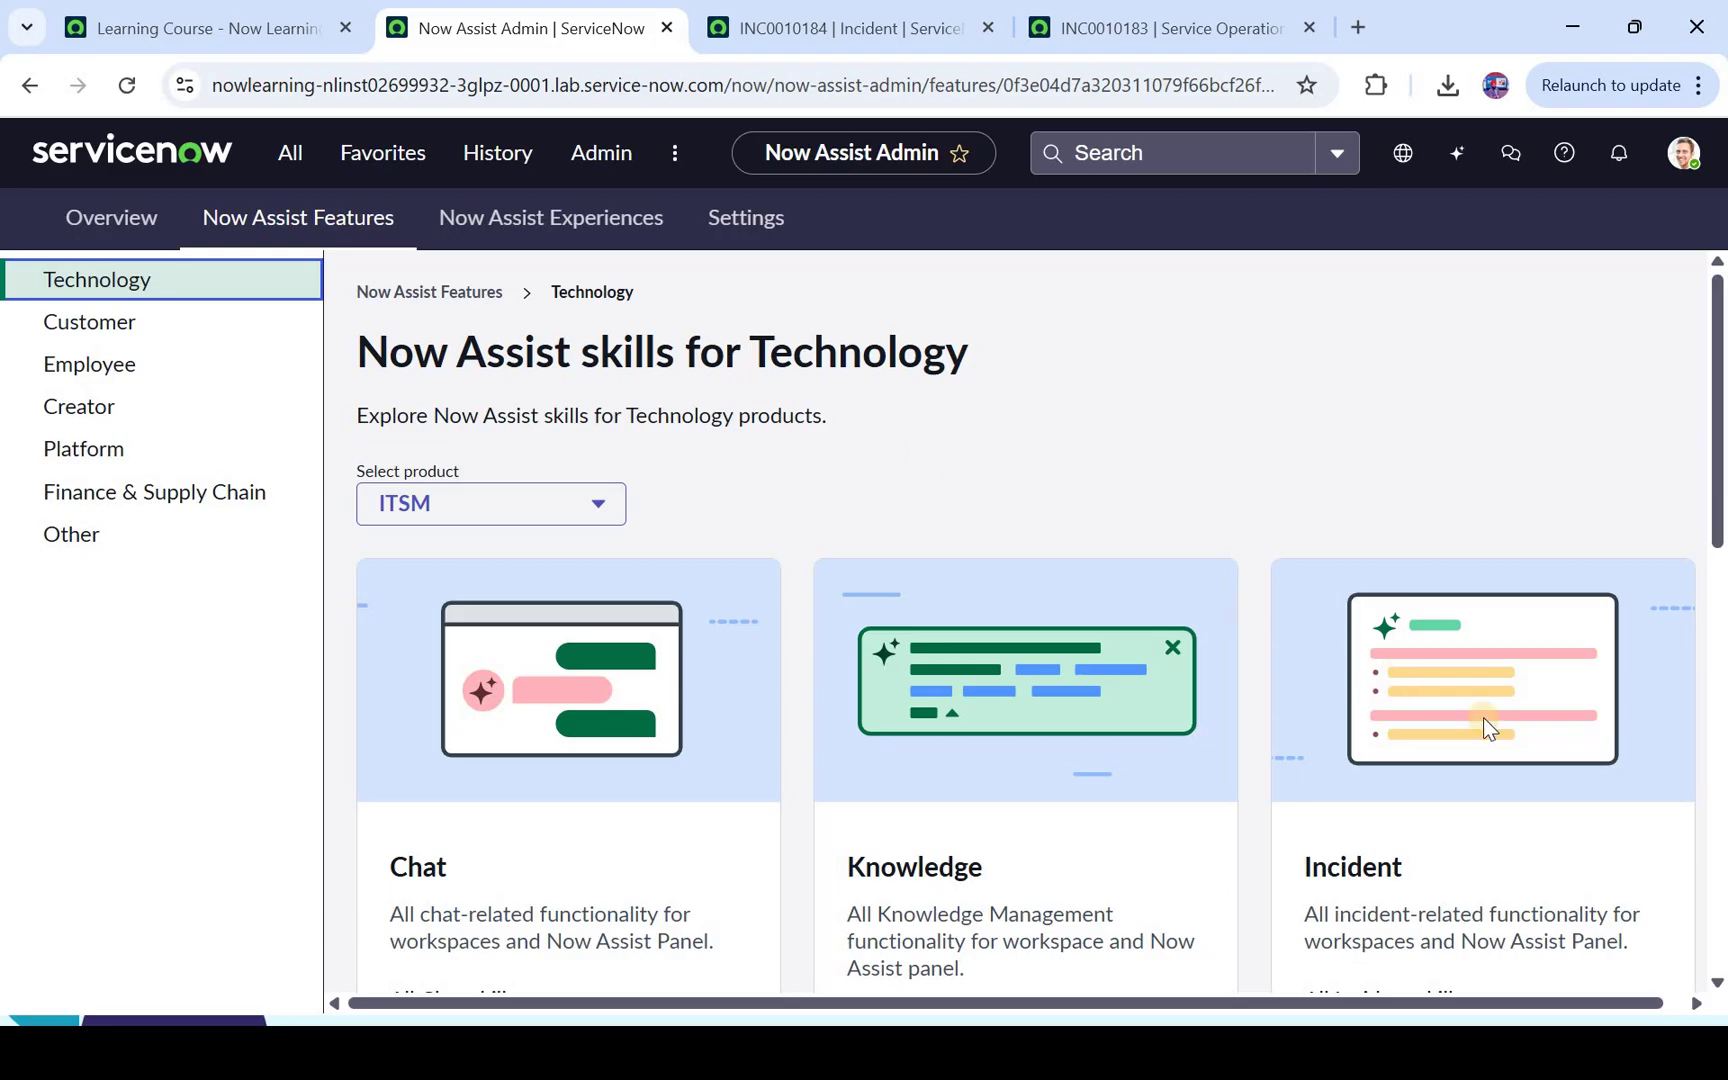
scroll(1487, 727, "down", 8)
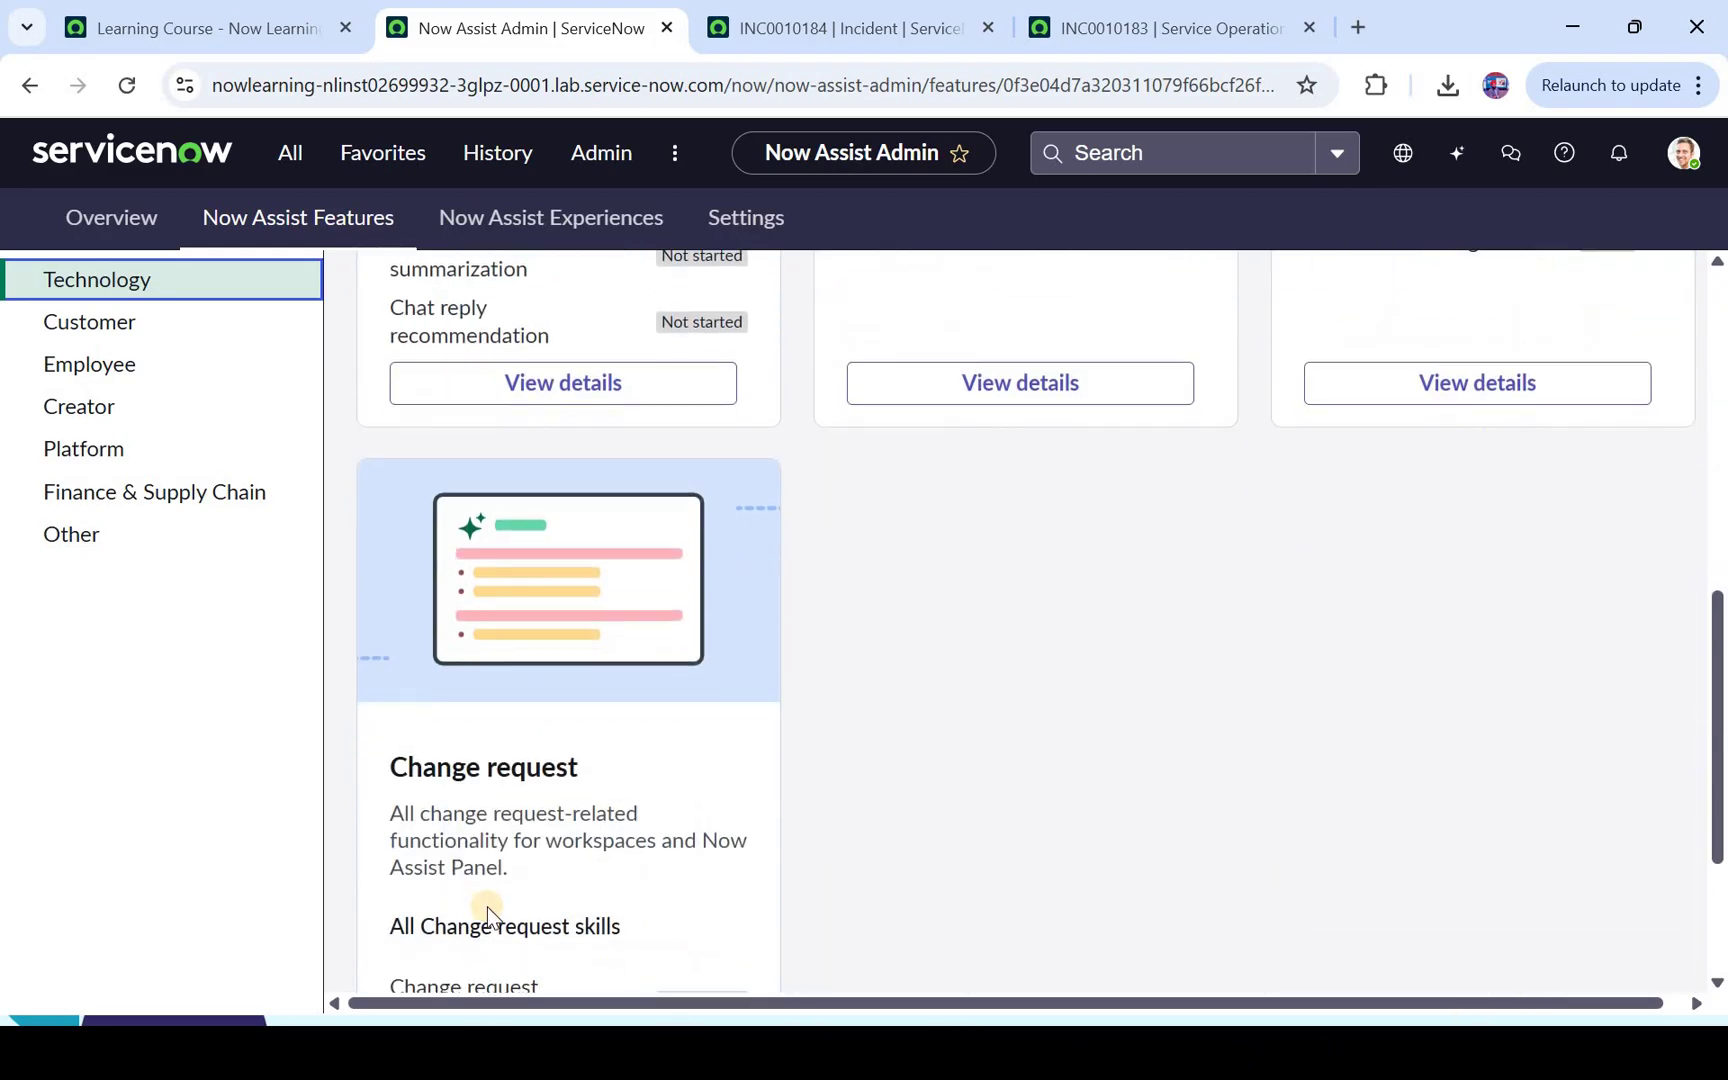
scroll(487, 913, "down", 2)
left_click(591, 846)
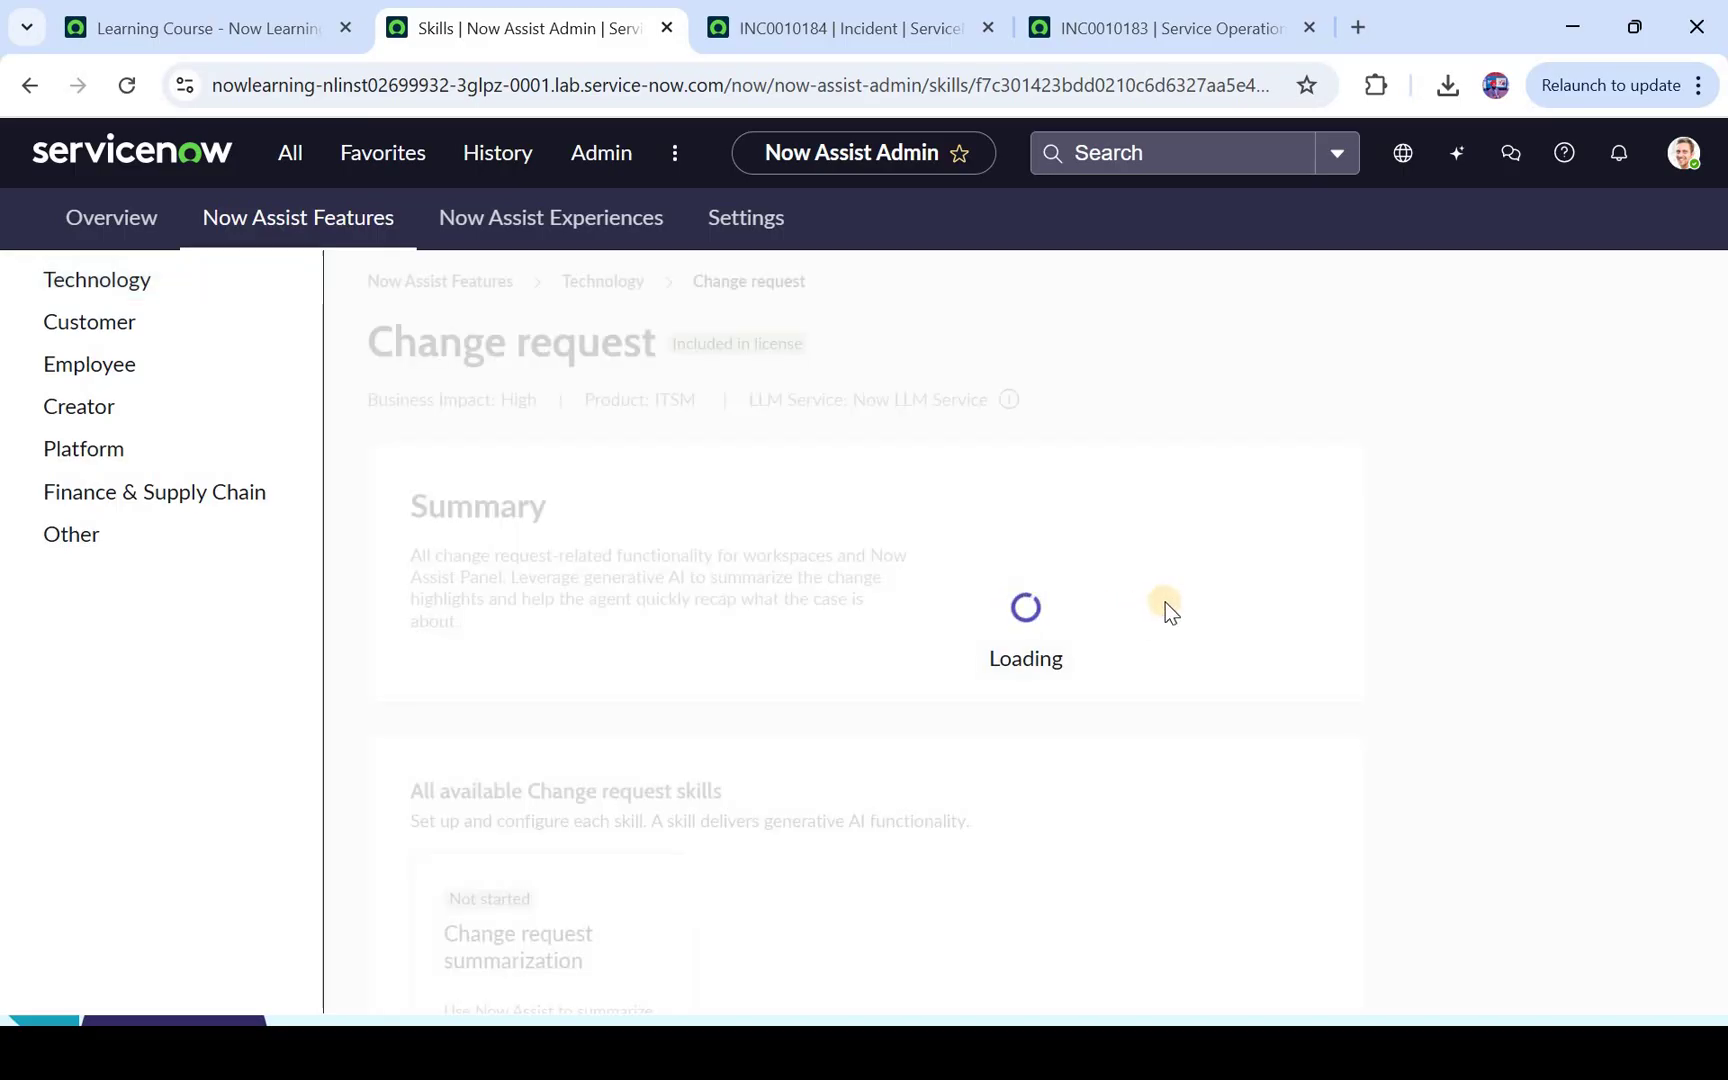
scroll(579, 482, "down", 5)
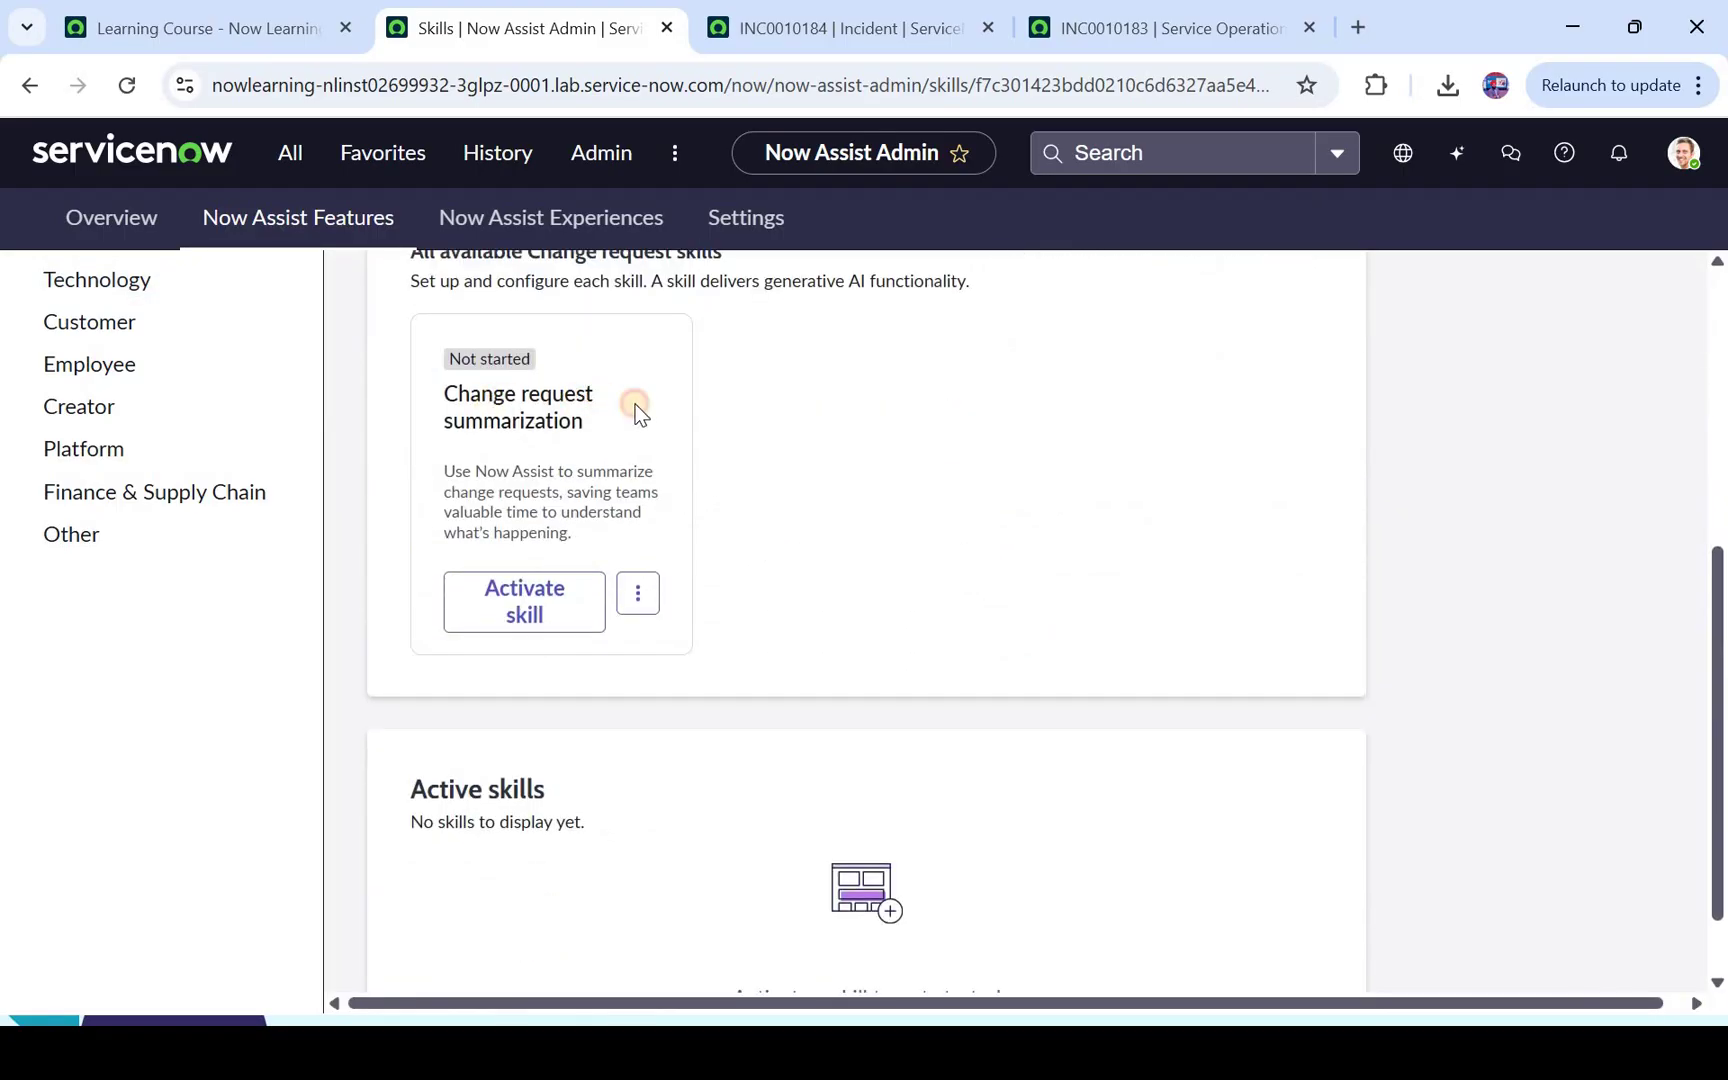
left_click_drag(634, 404, 545, 625)
Start activating Change request summarization and review its General details: Technology, ITSM, Now LLM
left_click(545, 625)
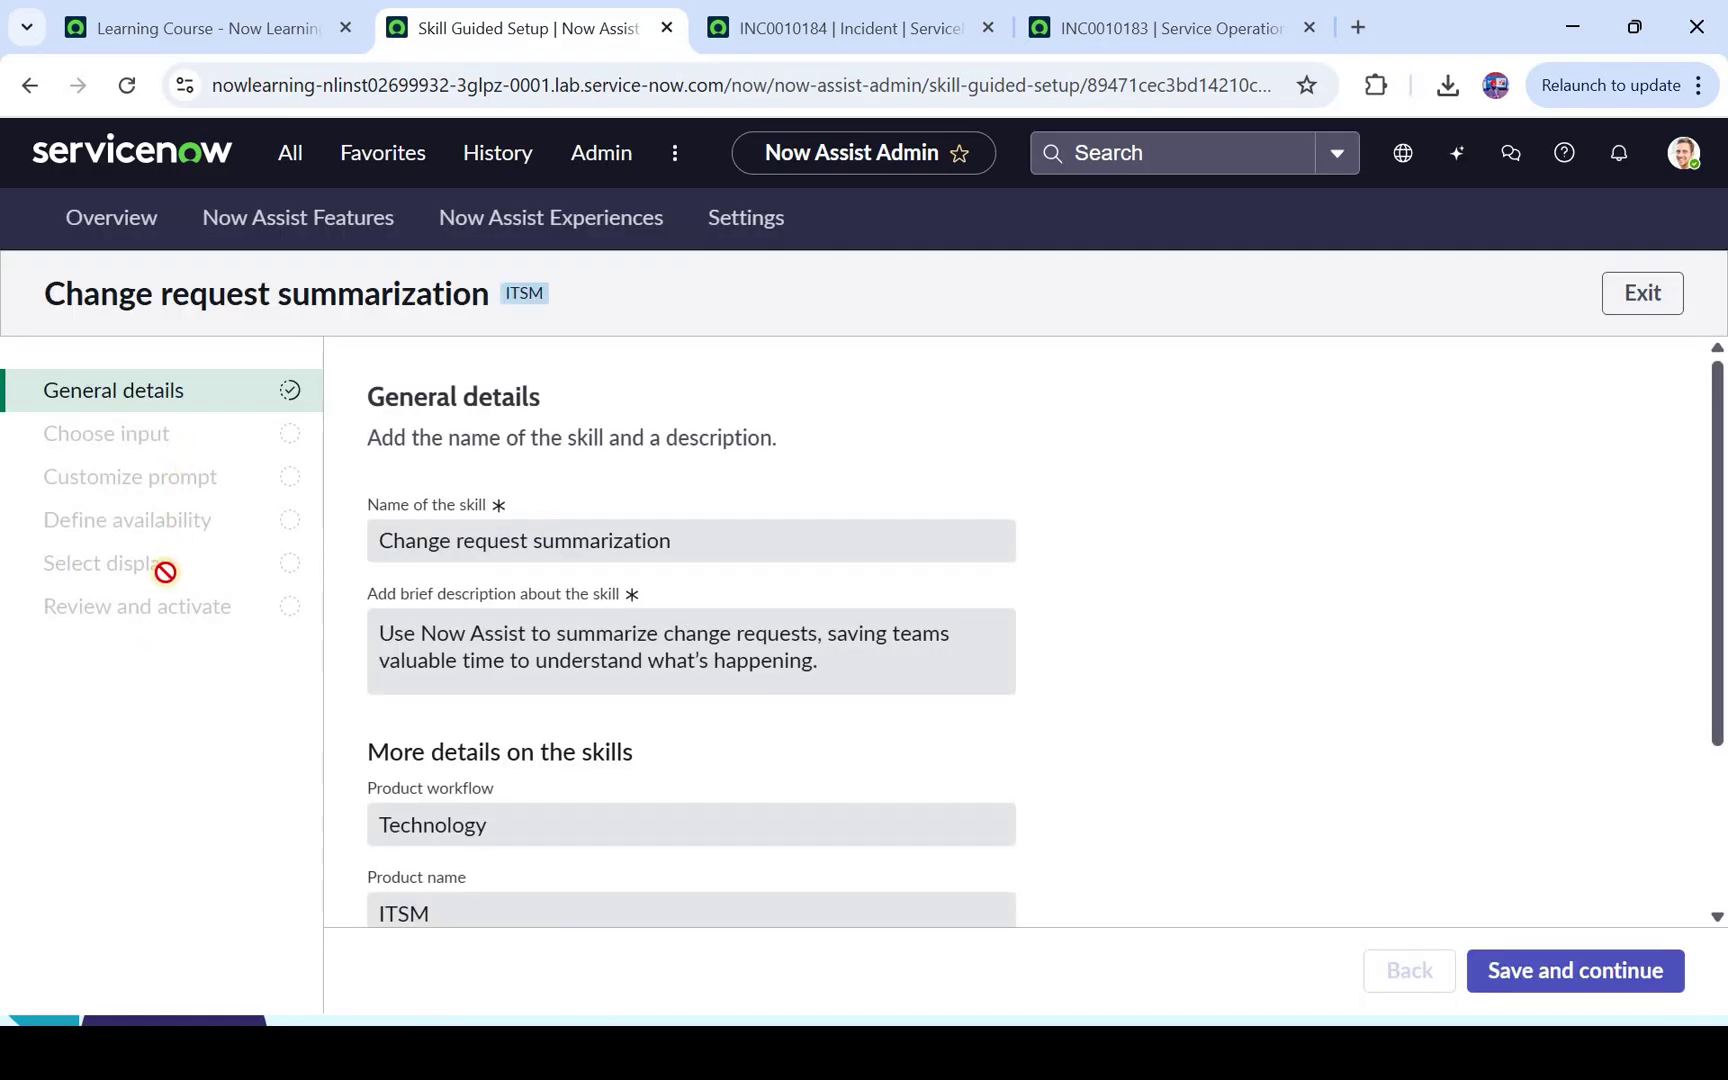
scroll(525, 667, "down", 3)
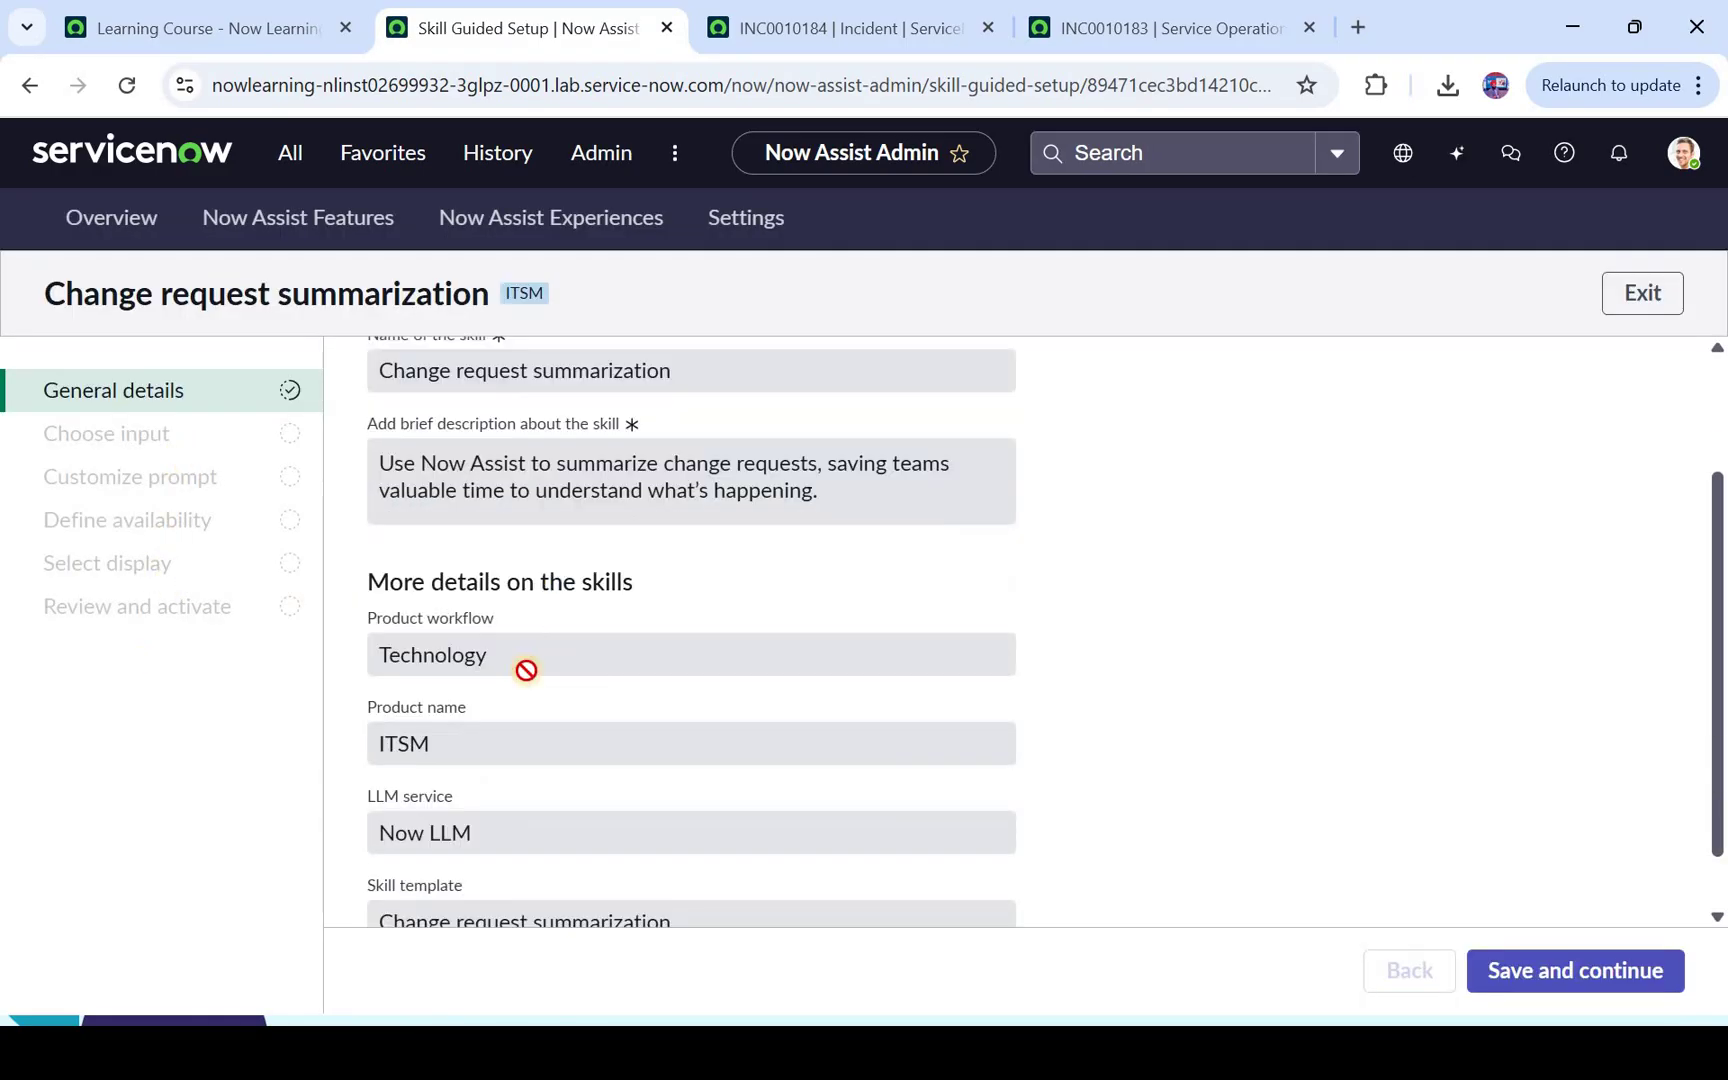
double_click(605, 764)
key("ctrl+a")
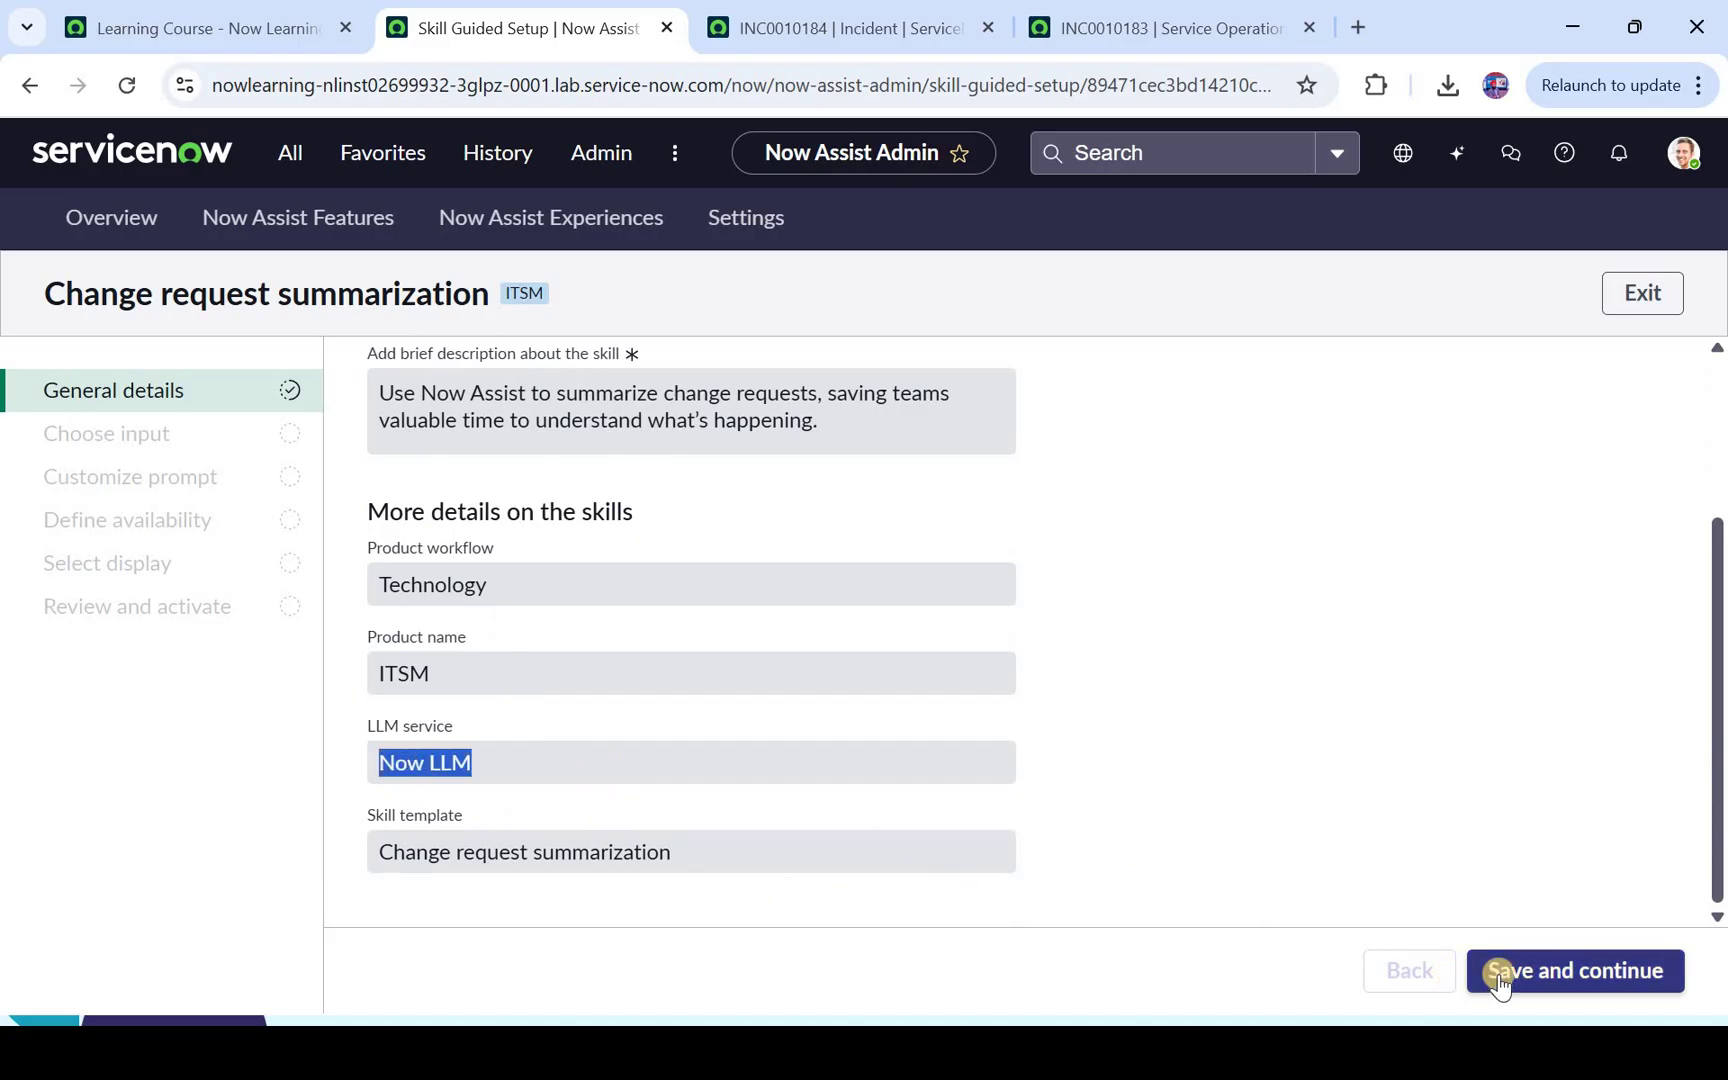
Save General details, review the change_request input fields in Choose input, and save them
left_click(1500, 980)
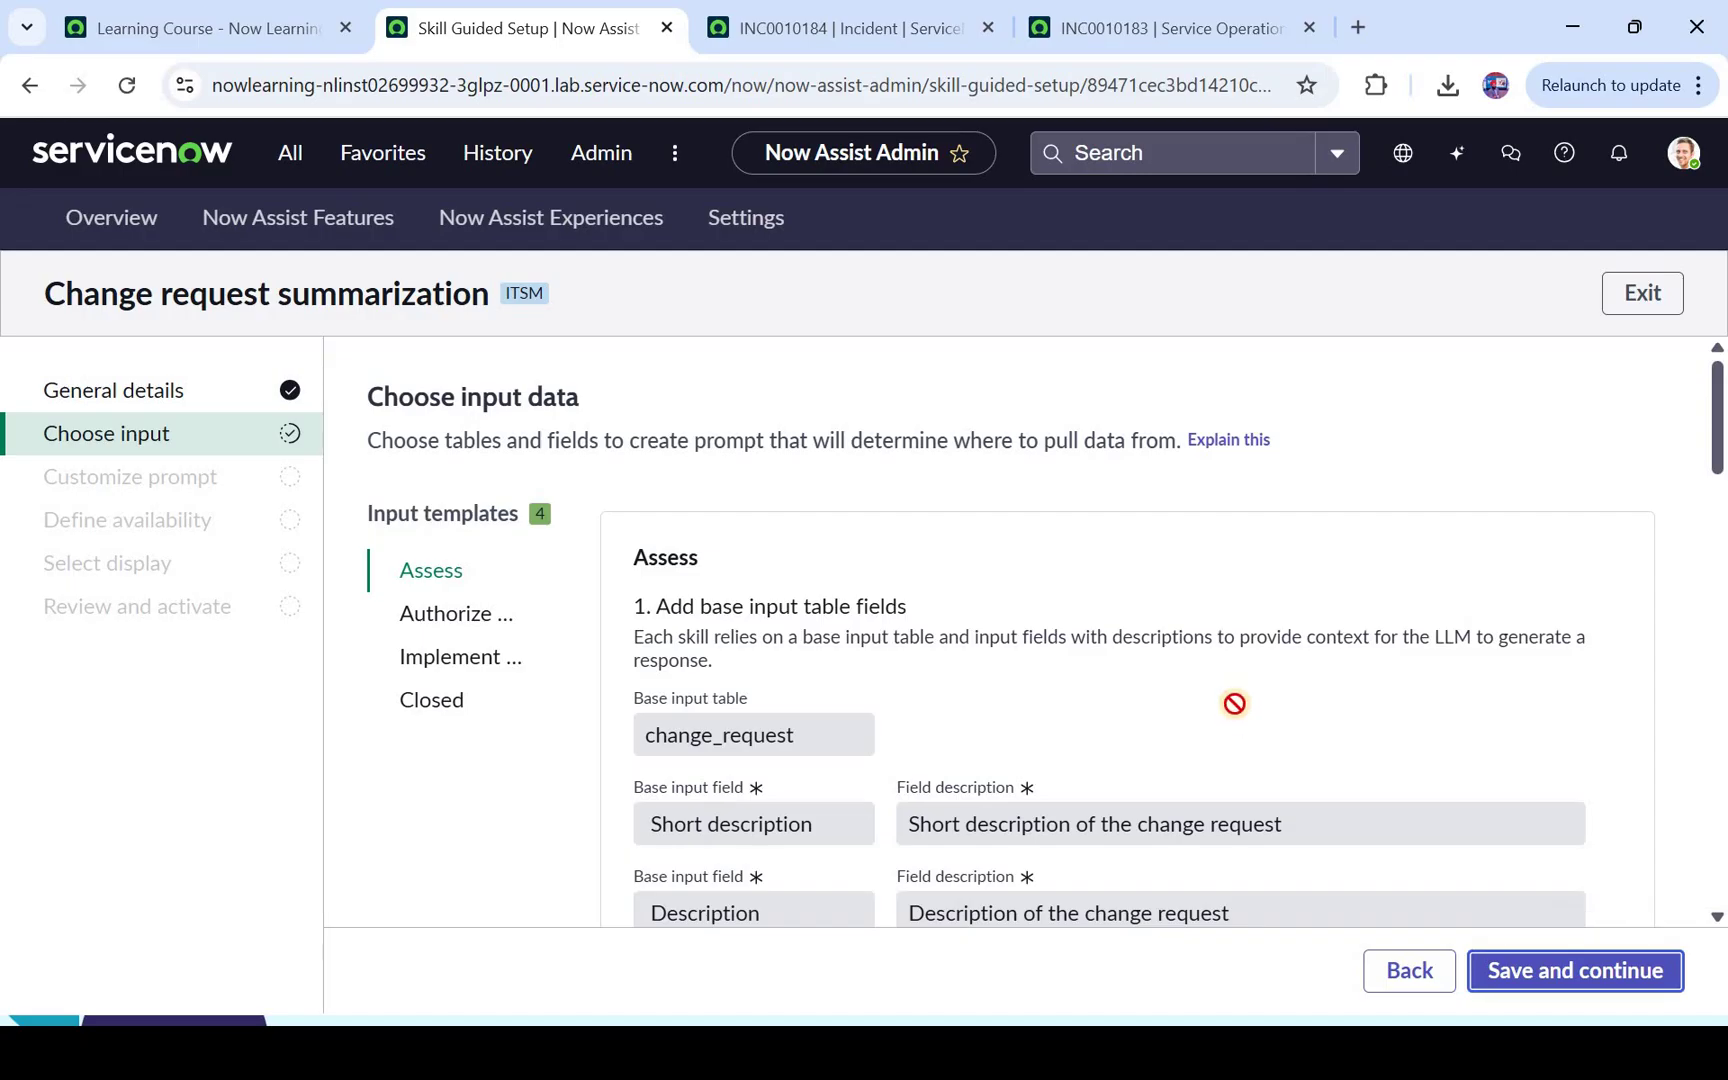
scroll(1234, 703, "down", 1)
scroll(1226, 720, "down", 2)
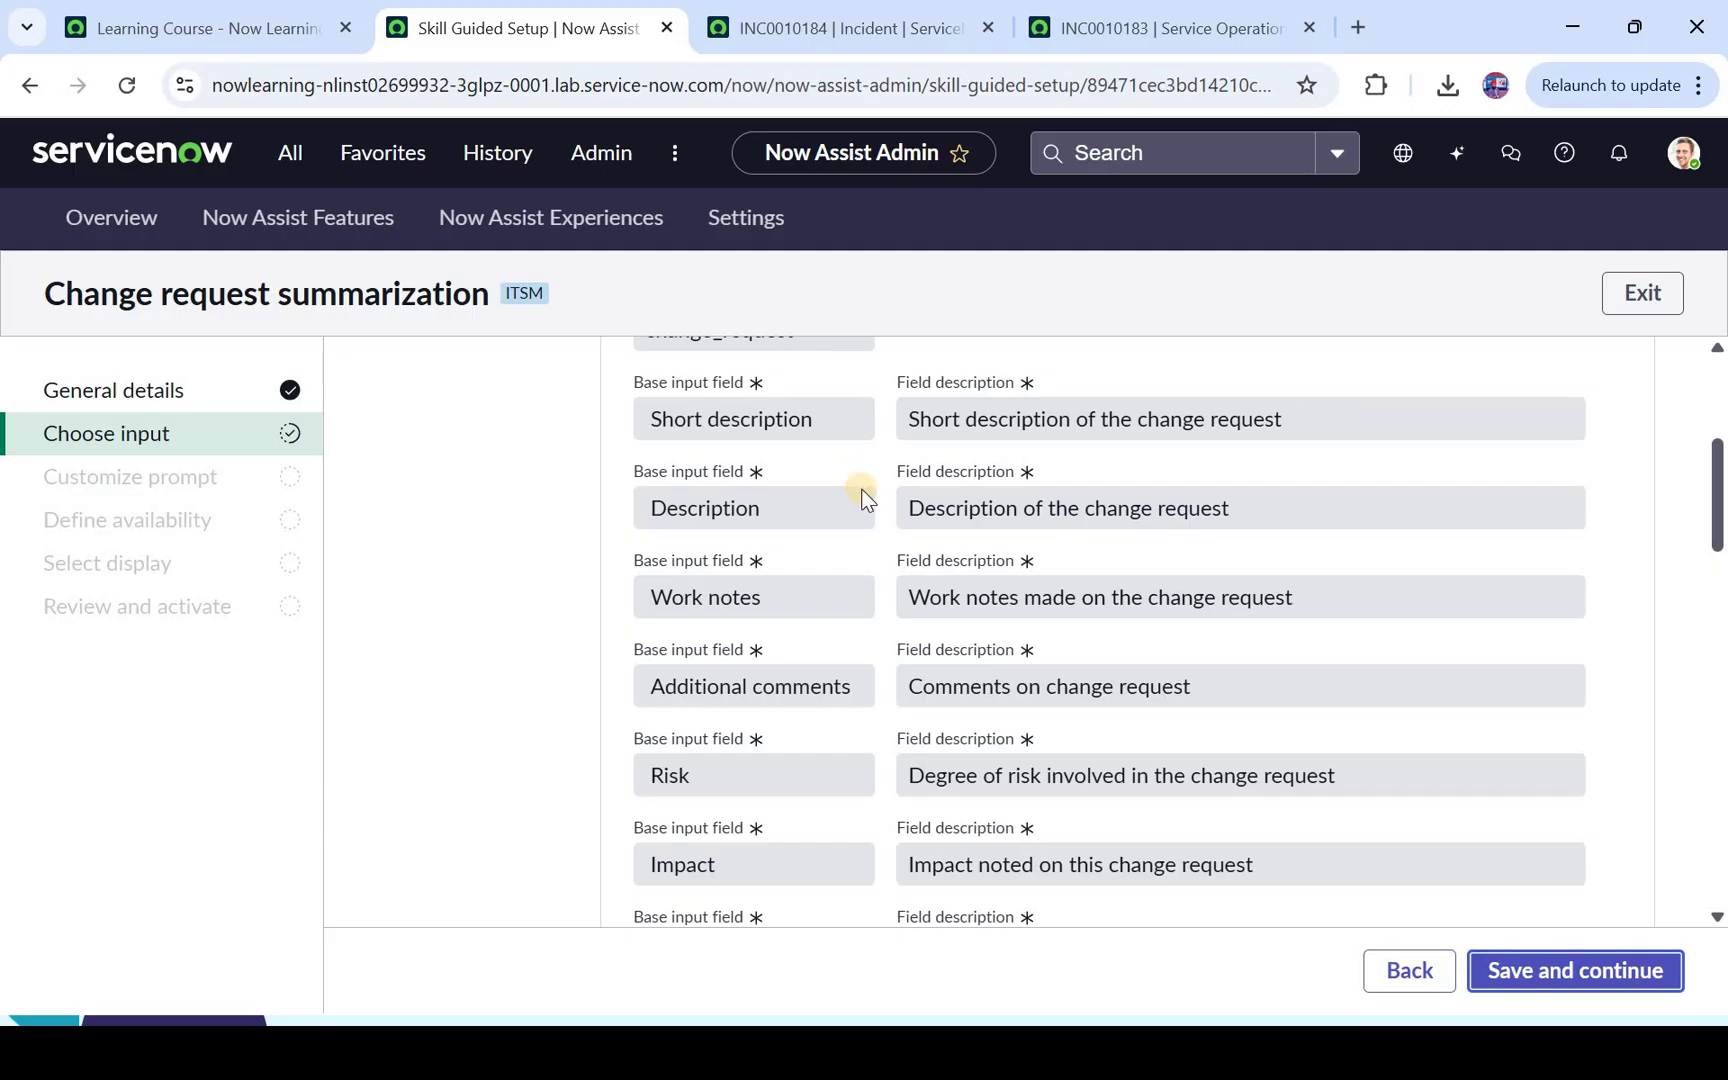
scroll(850, 470, "down", 1)
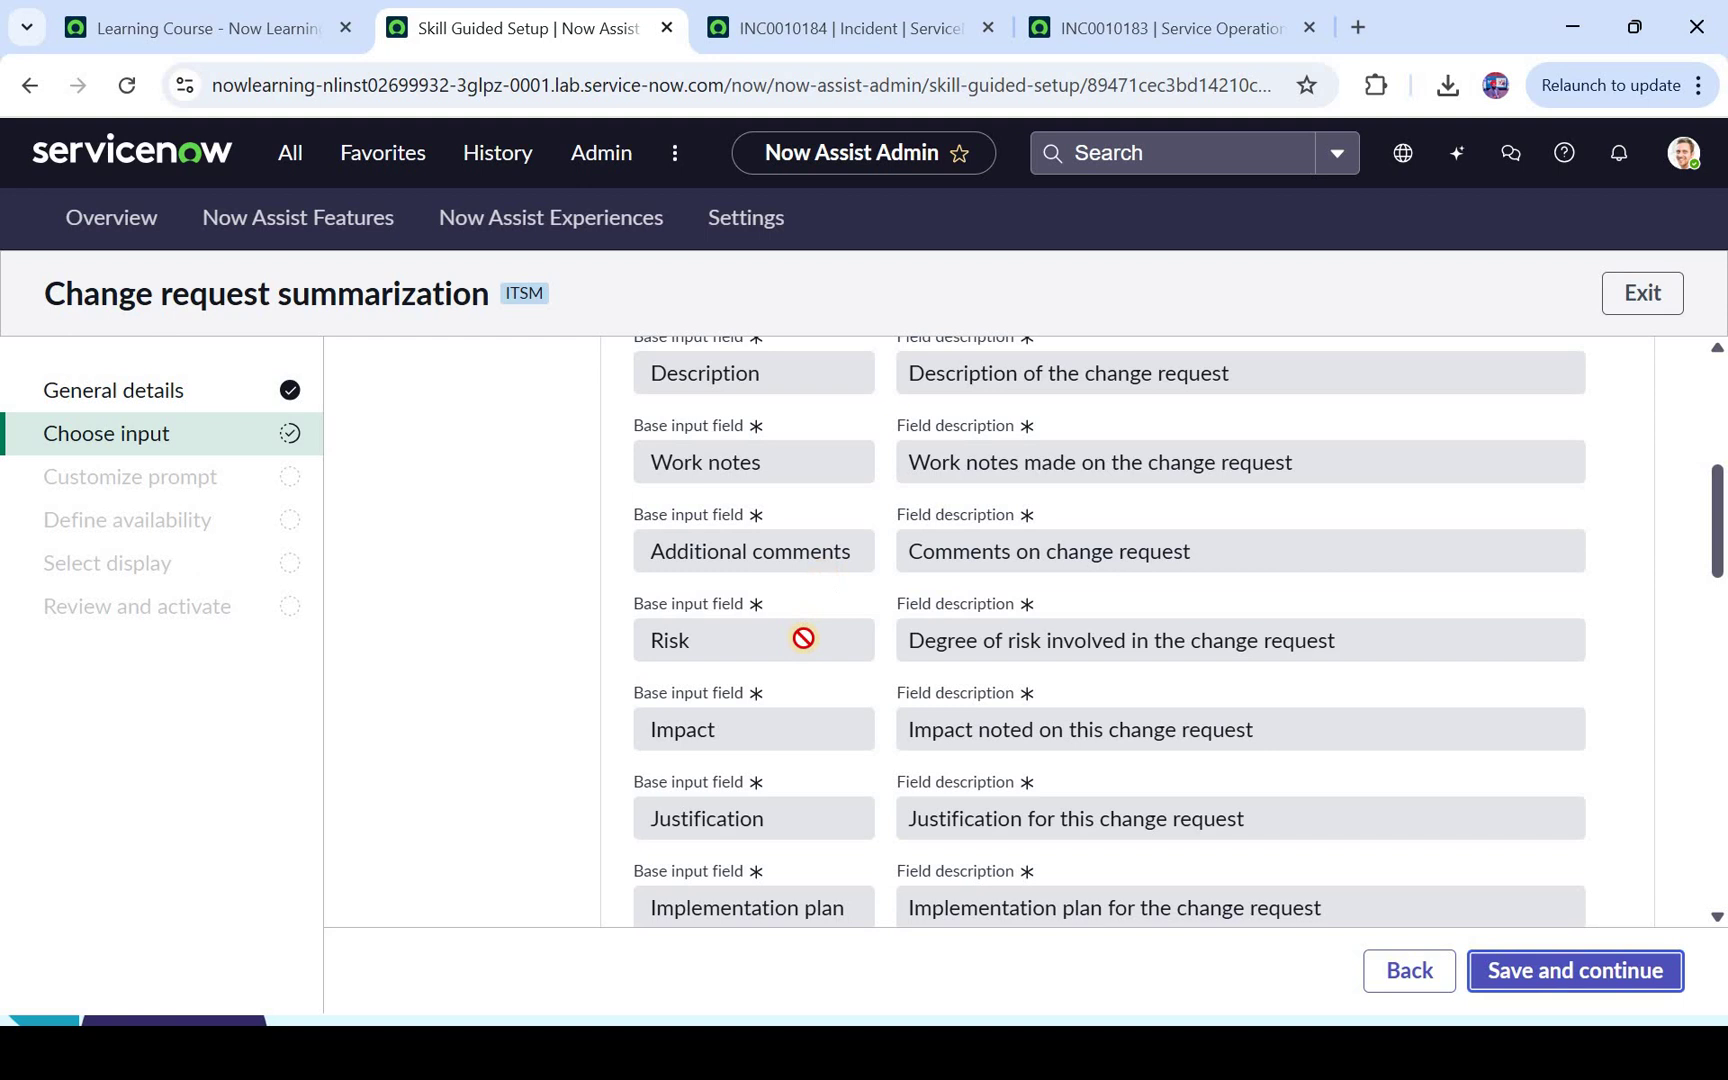
scroll(801, 651, "down", 2)
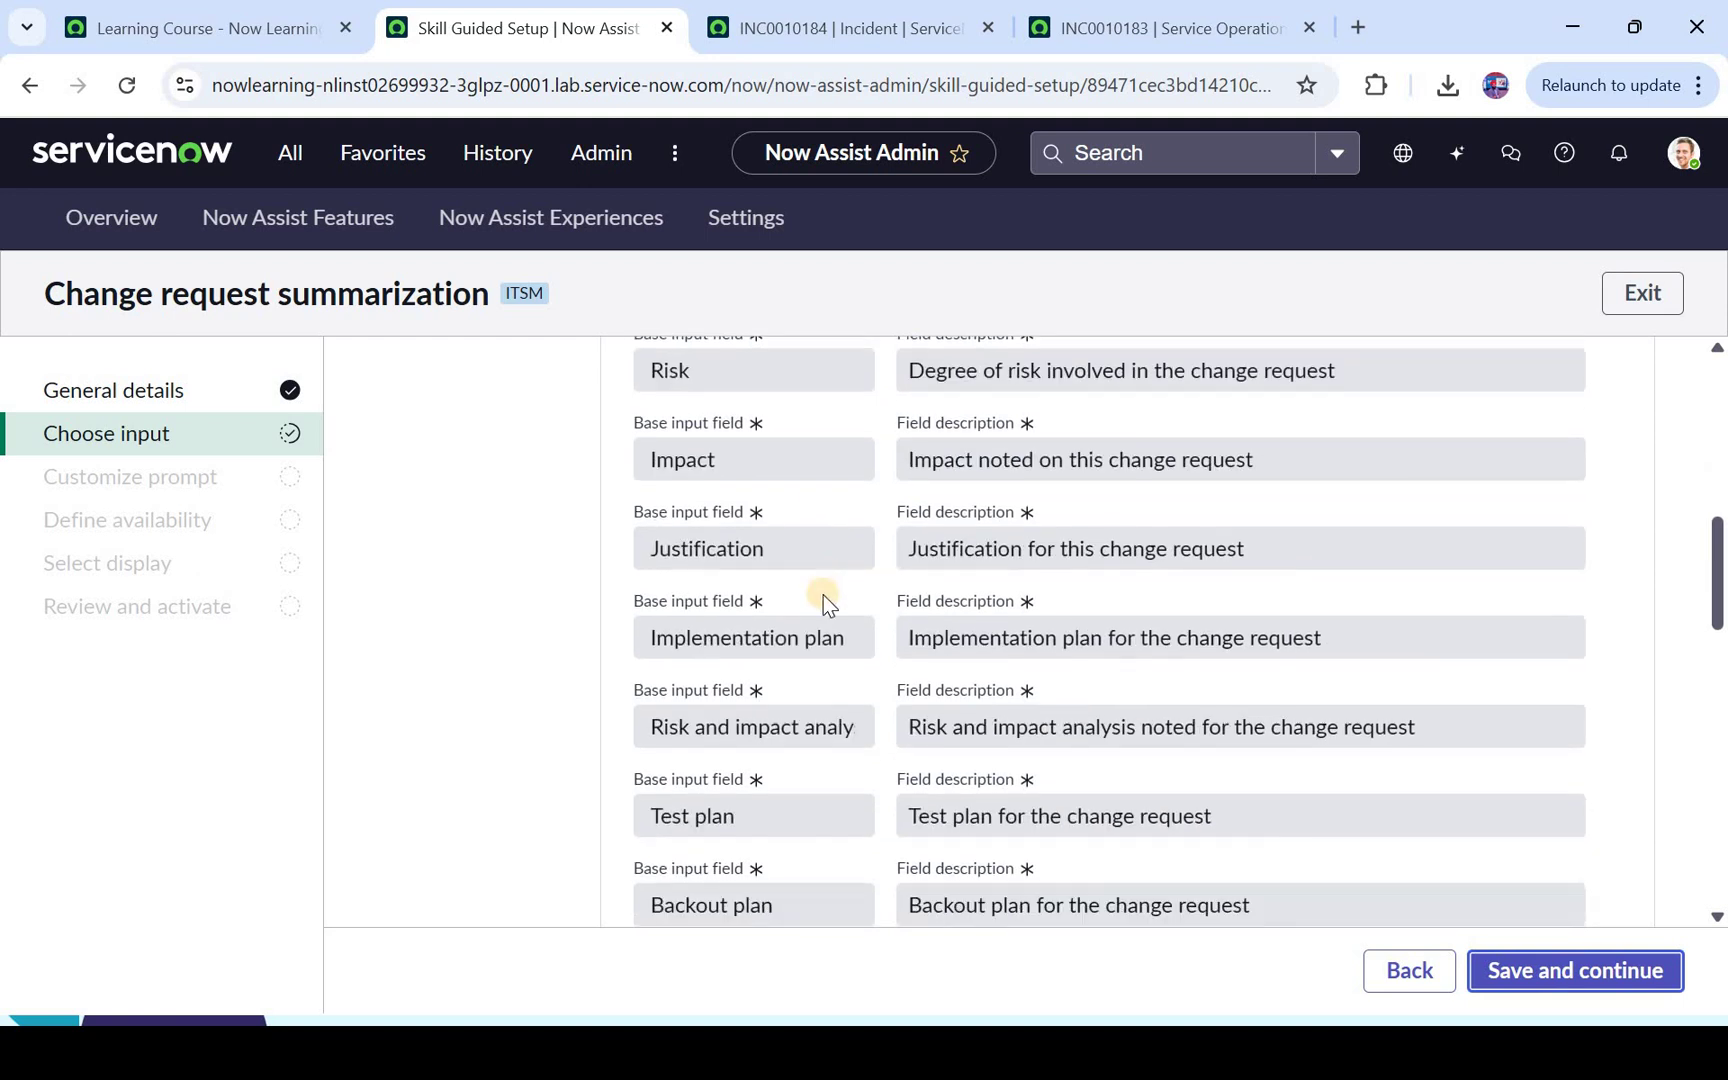
scroll(795, 686, "down", 1)
scroll(793, 700, "down", 3)
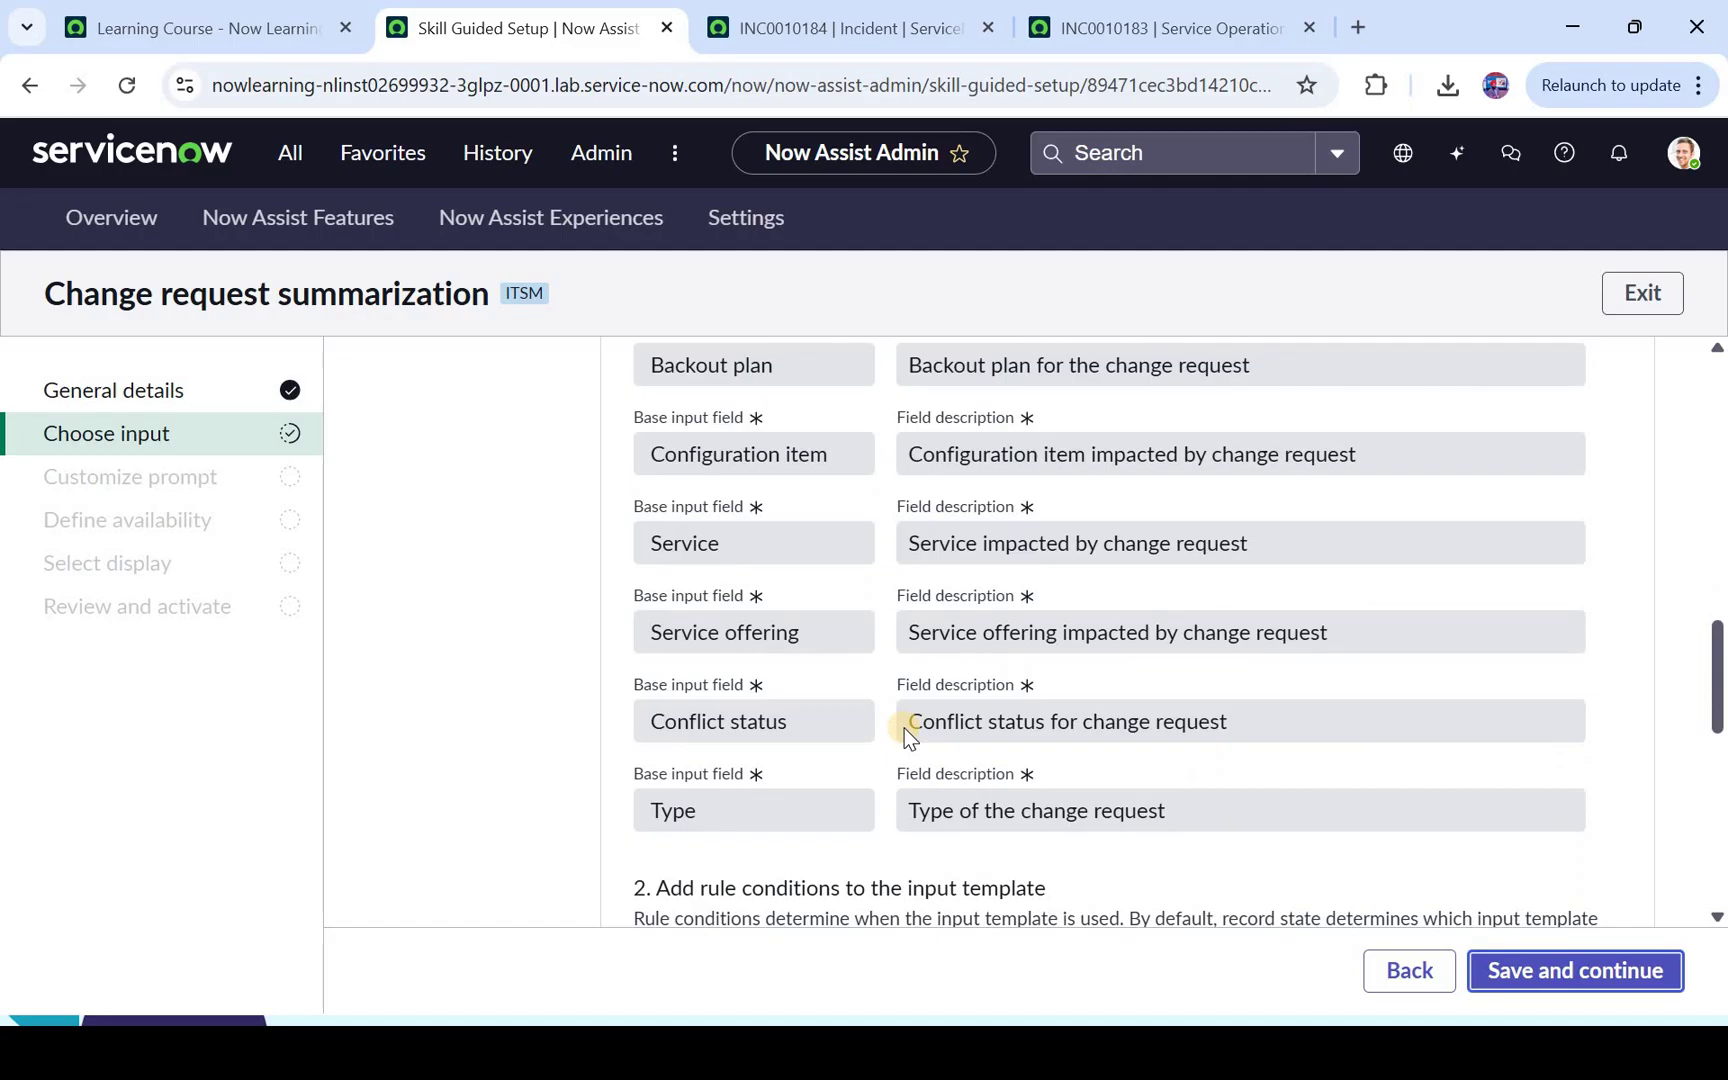
left_click(1621, 973)
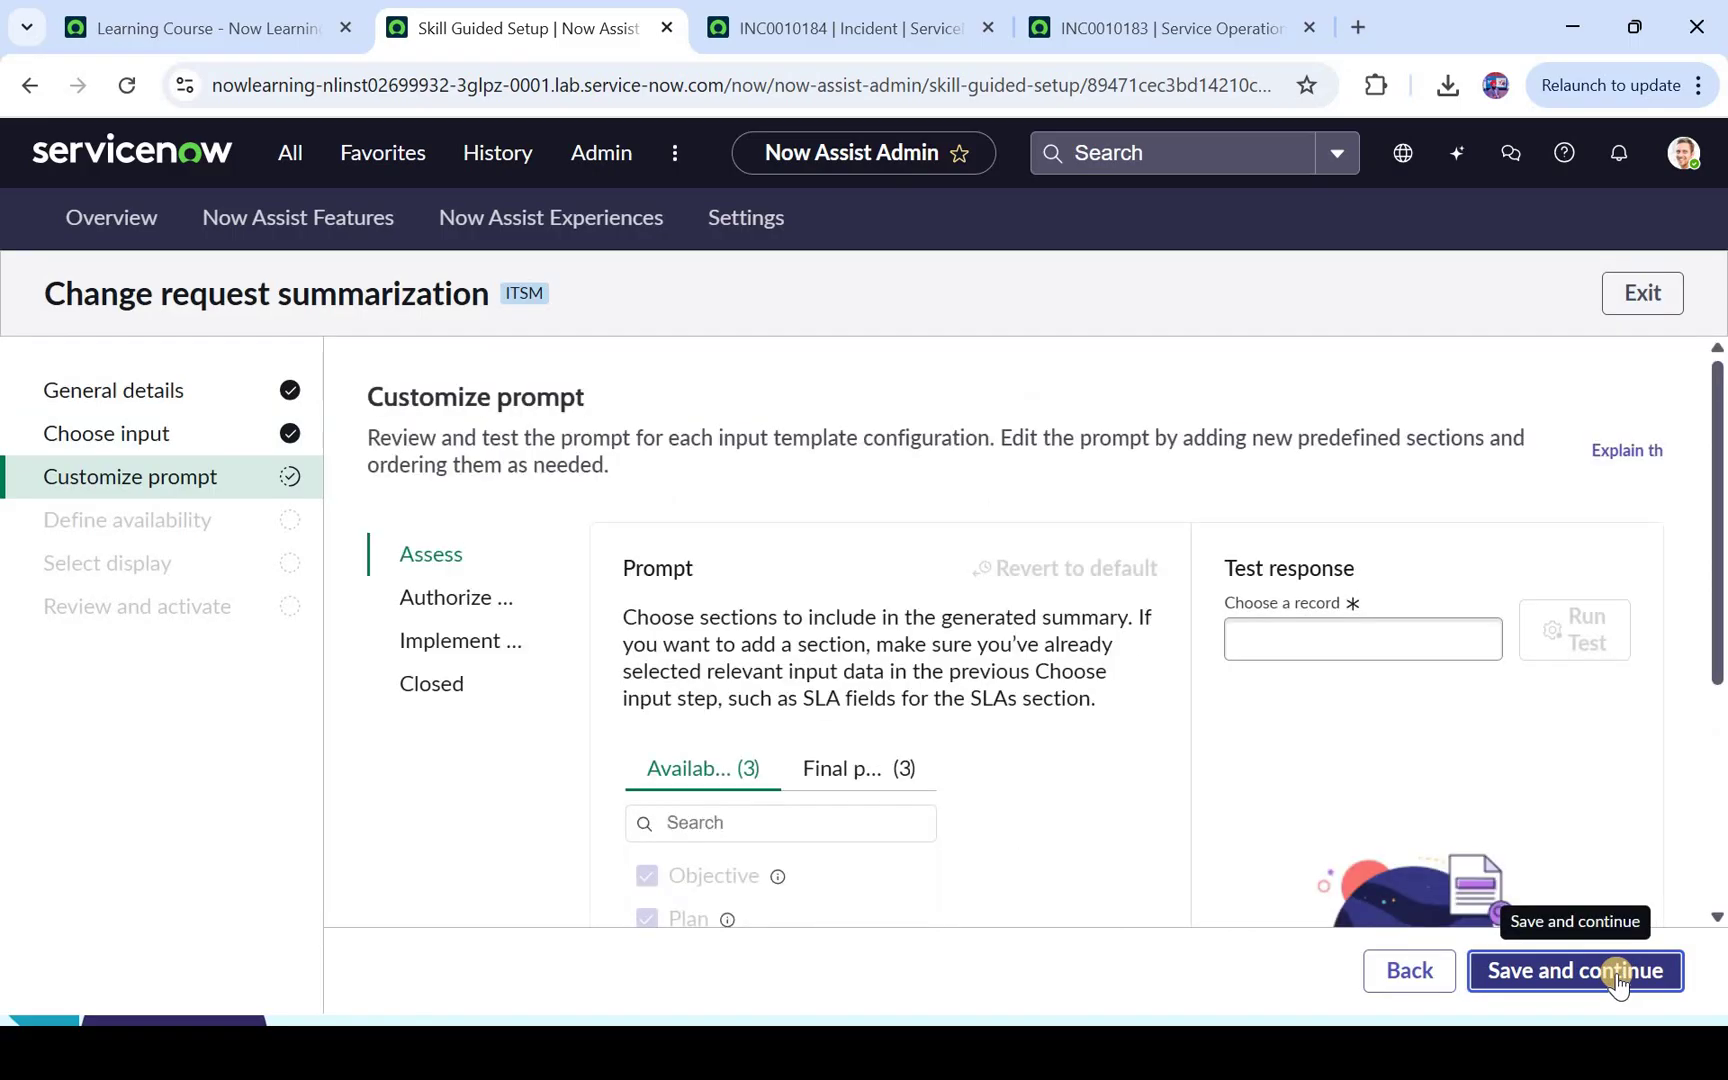
Run a test of the Assess prompt against change record CHG0000008
left_click(1340, 644)
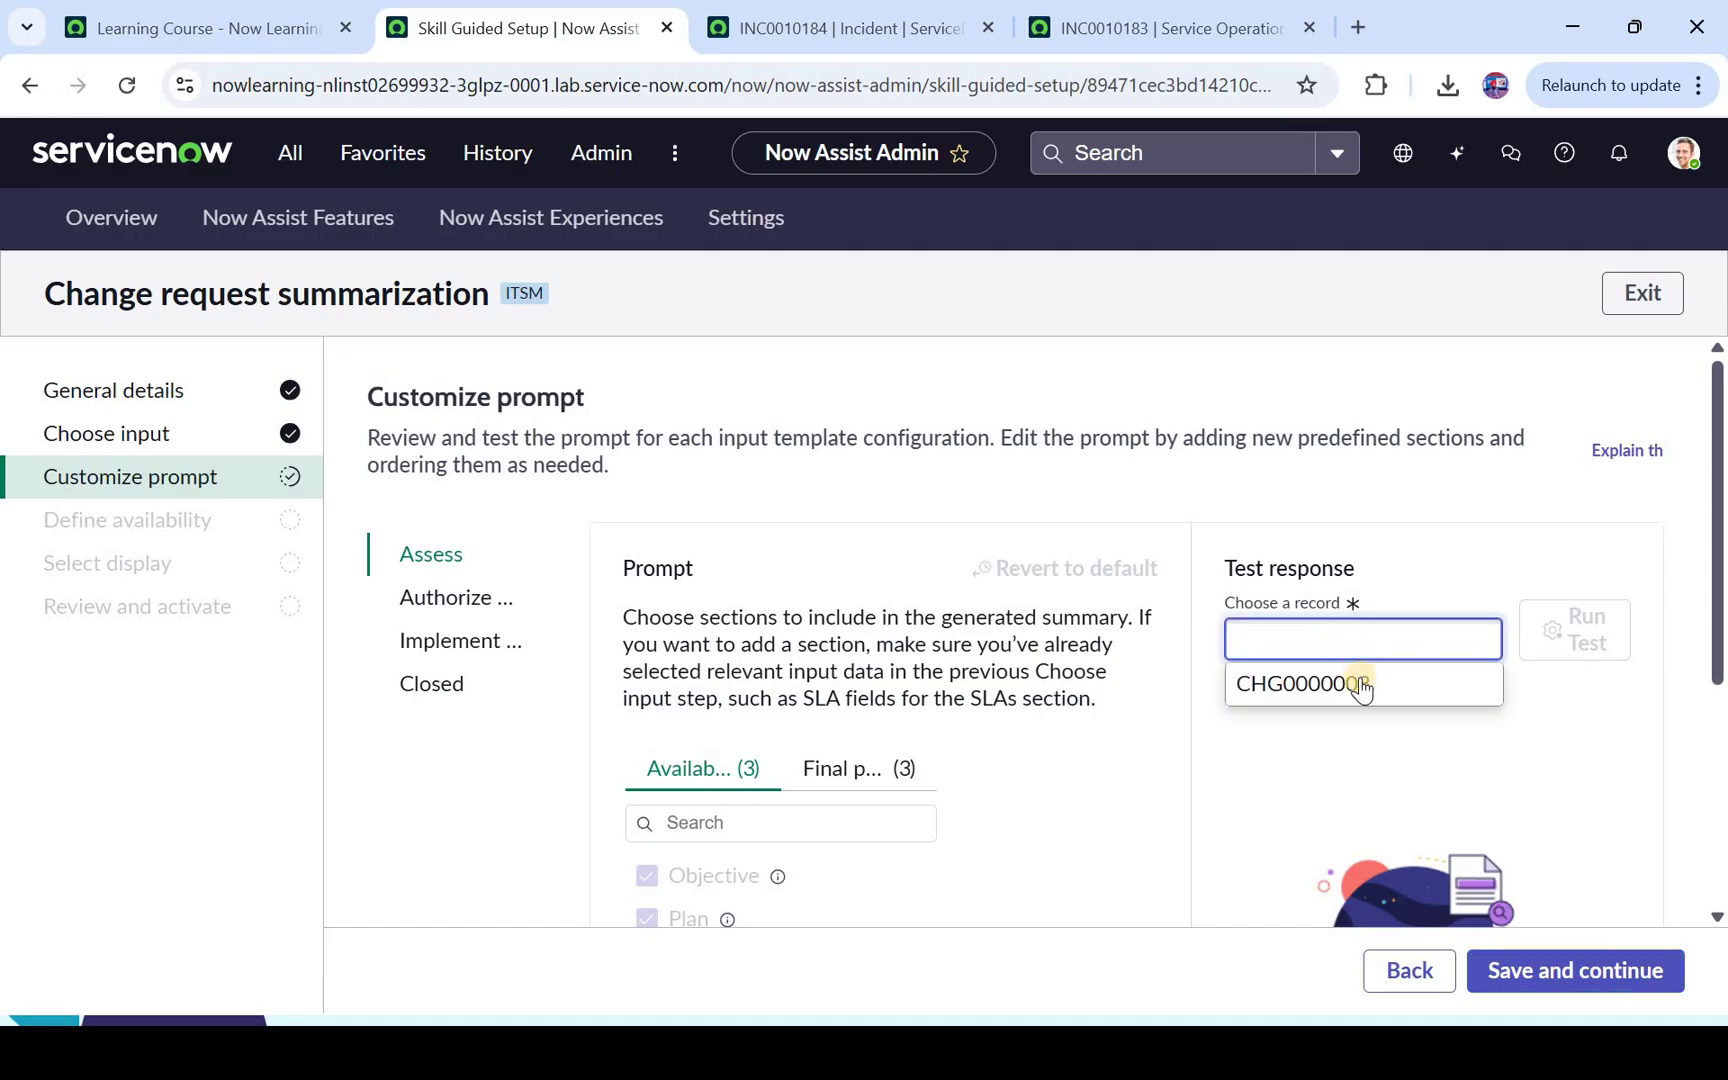
left_click(1359, 682)
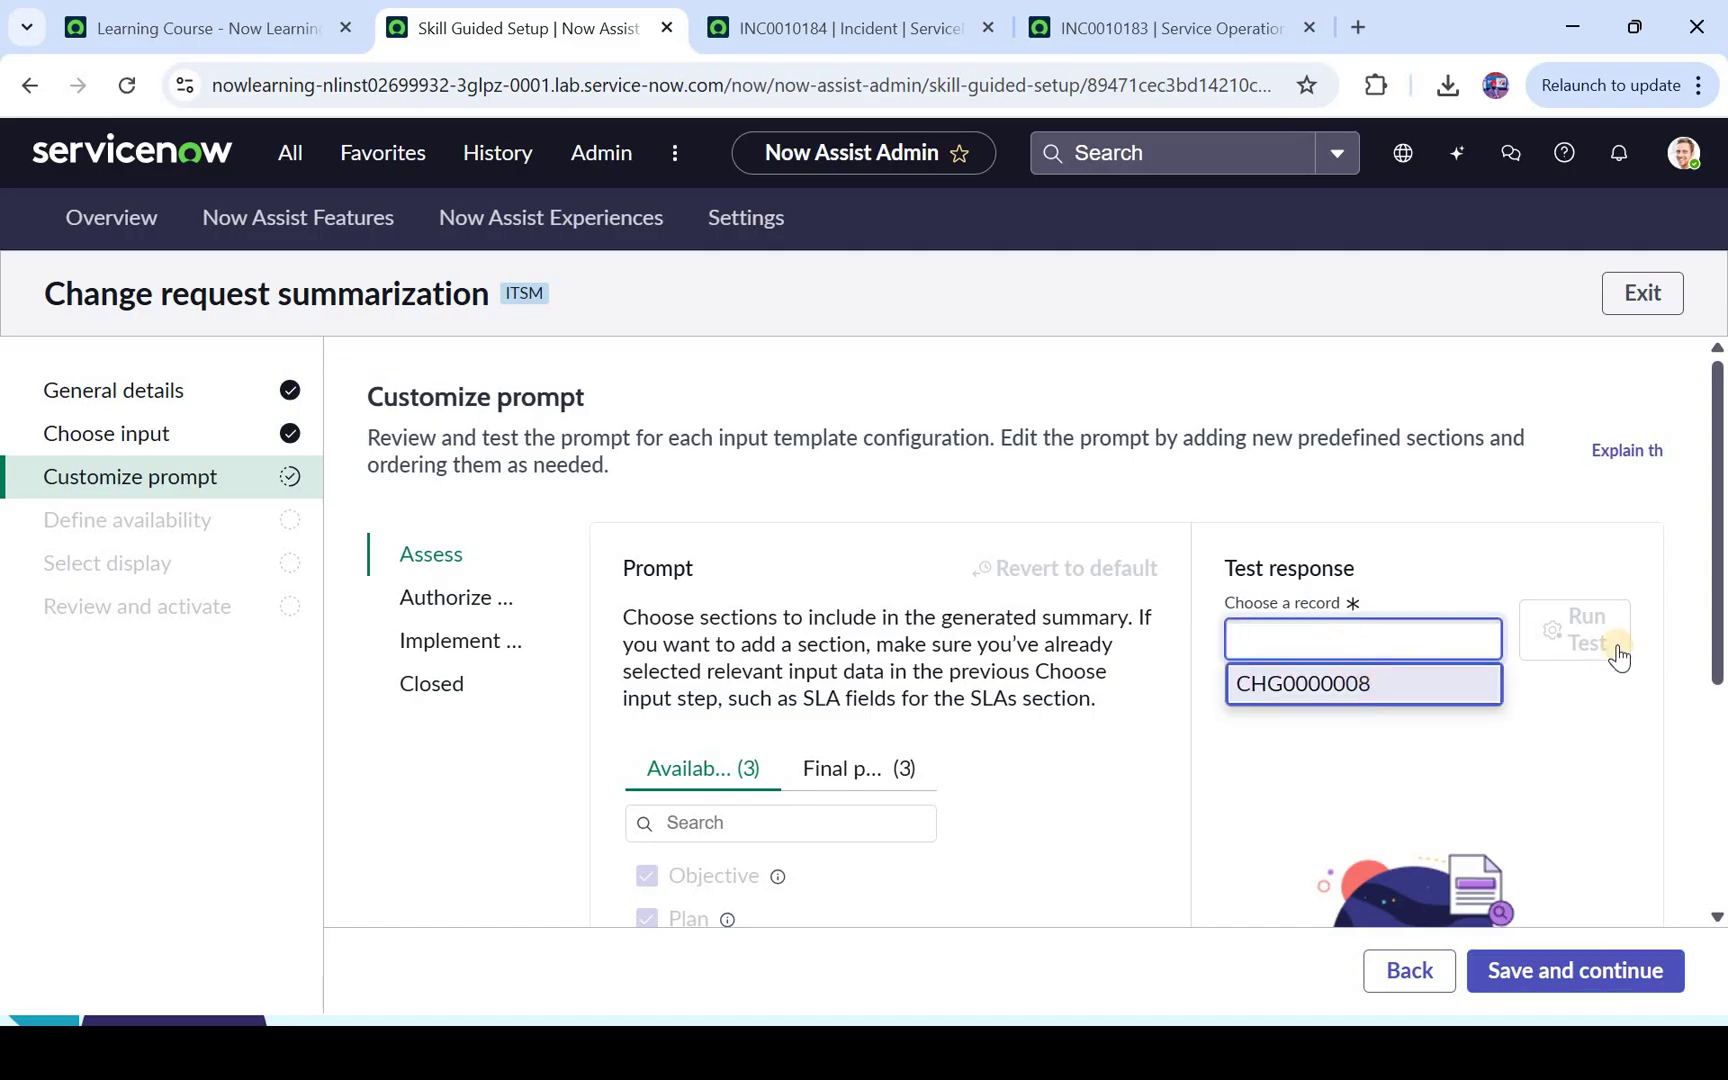
left_click(1604, 644)
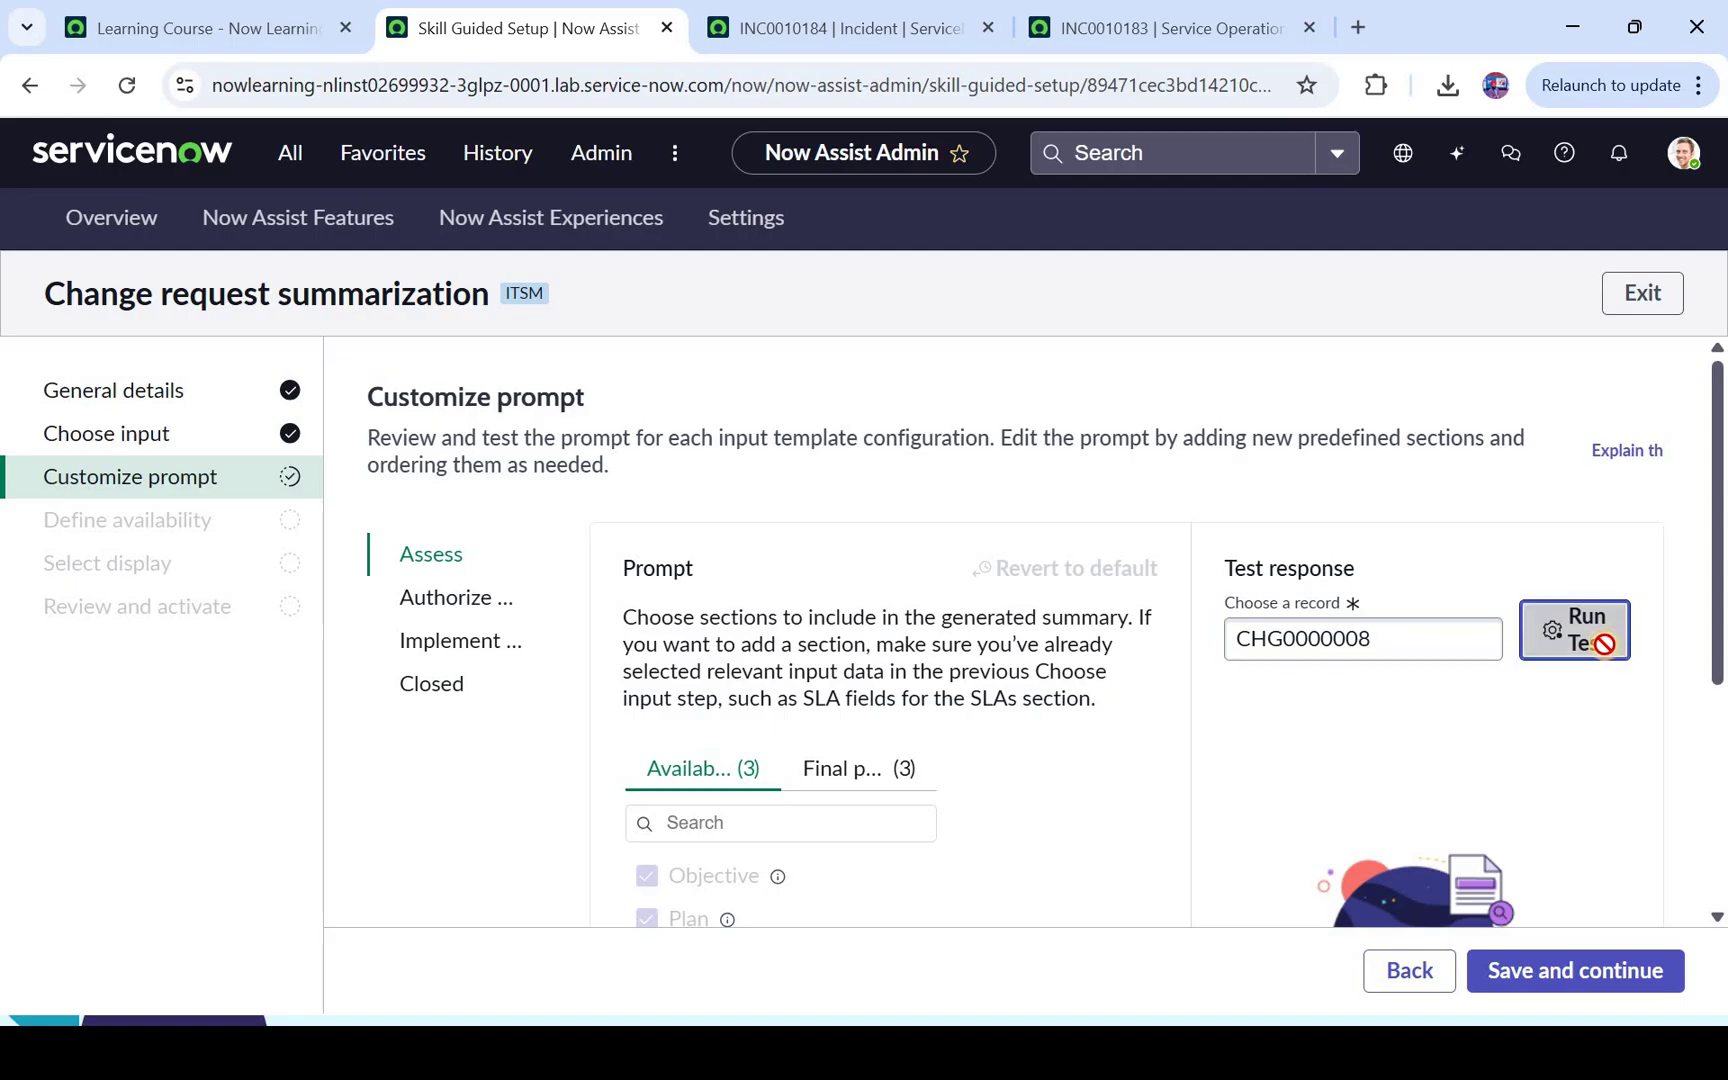
scroll(1324, 675, "down", 3)
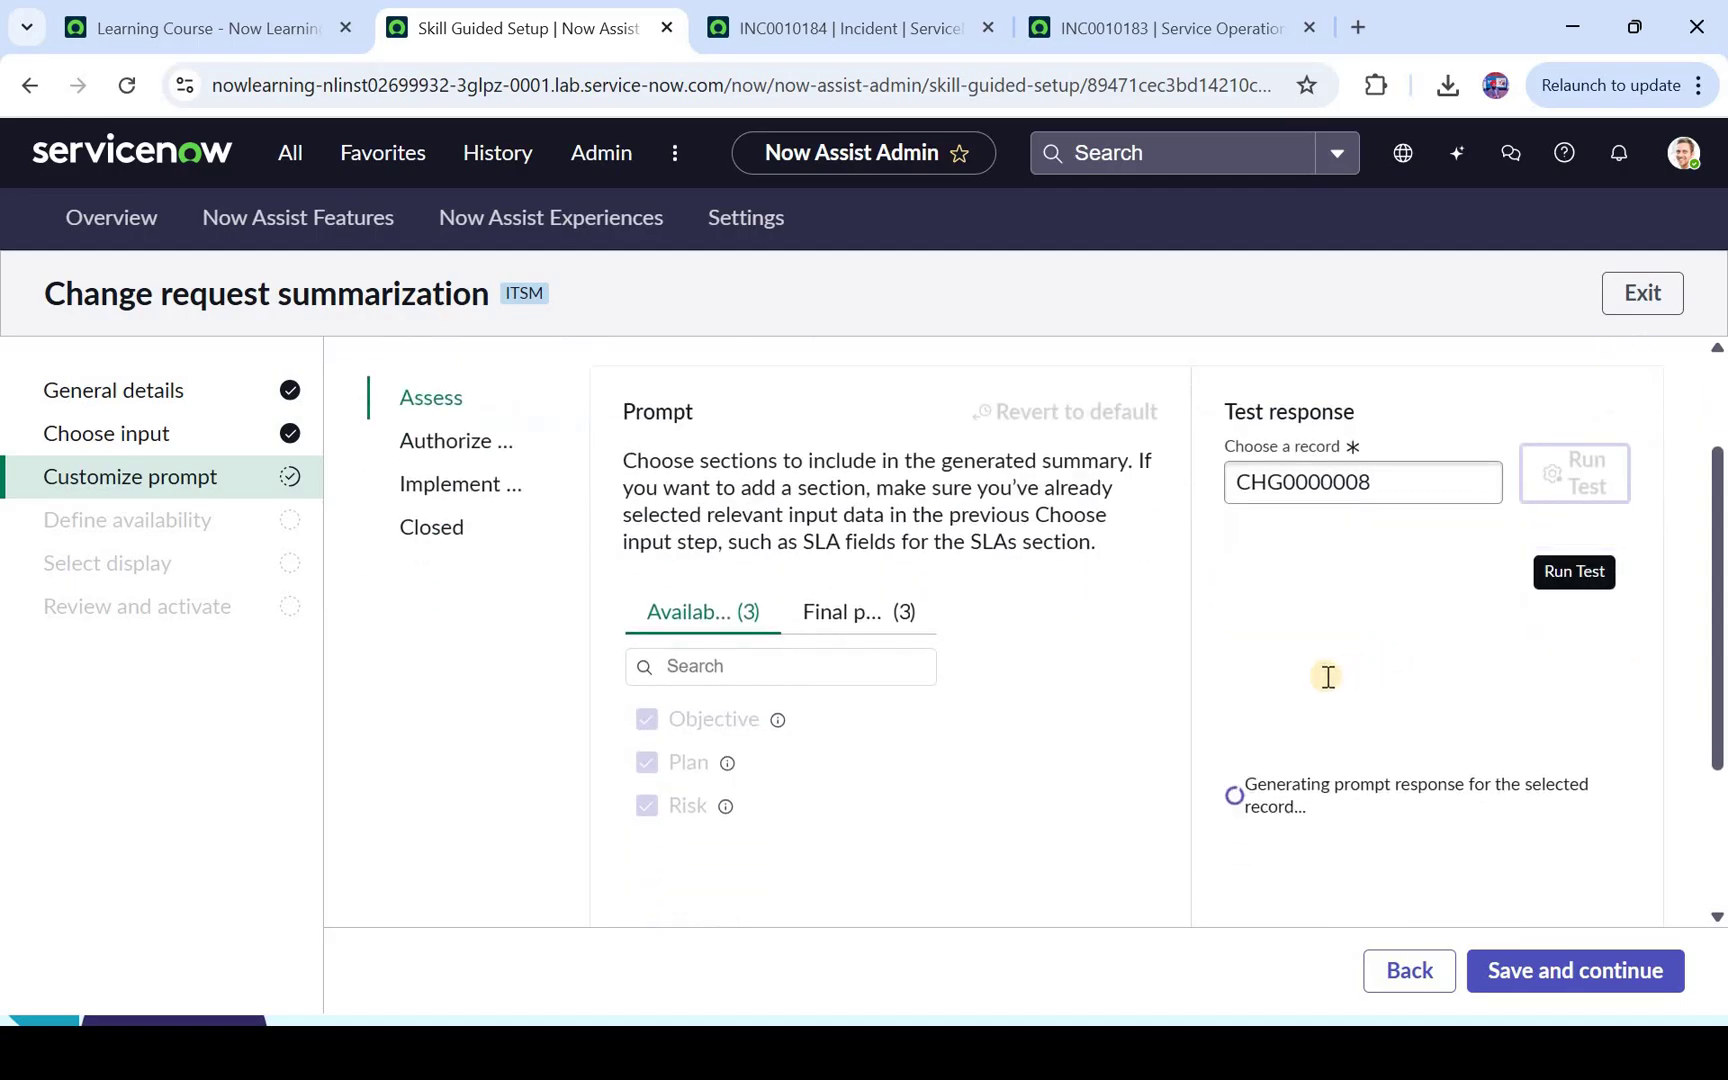
left_click_drag(1376, 677, 1480, 676)
left_click_drag(1584, 691, 1584, 691)
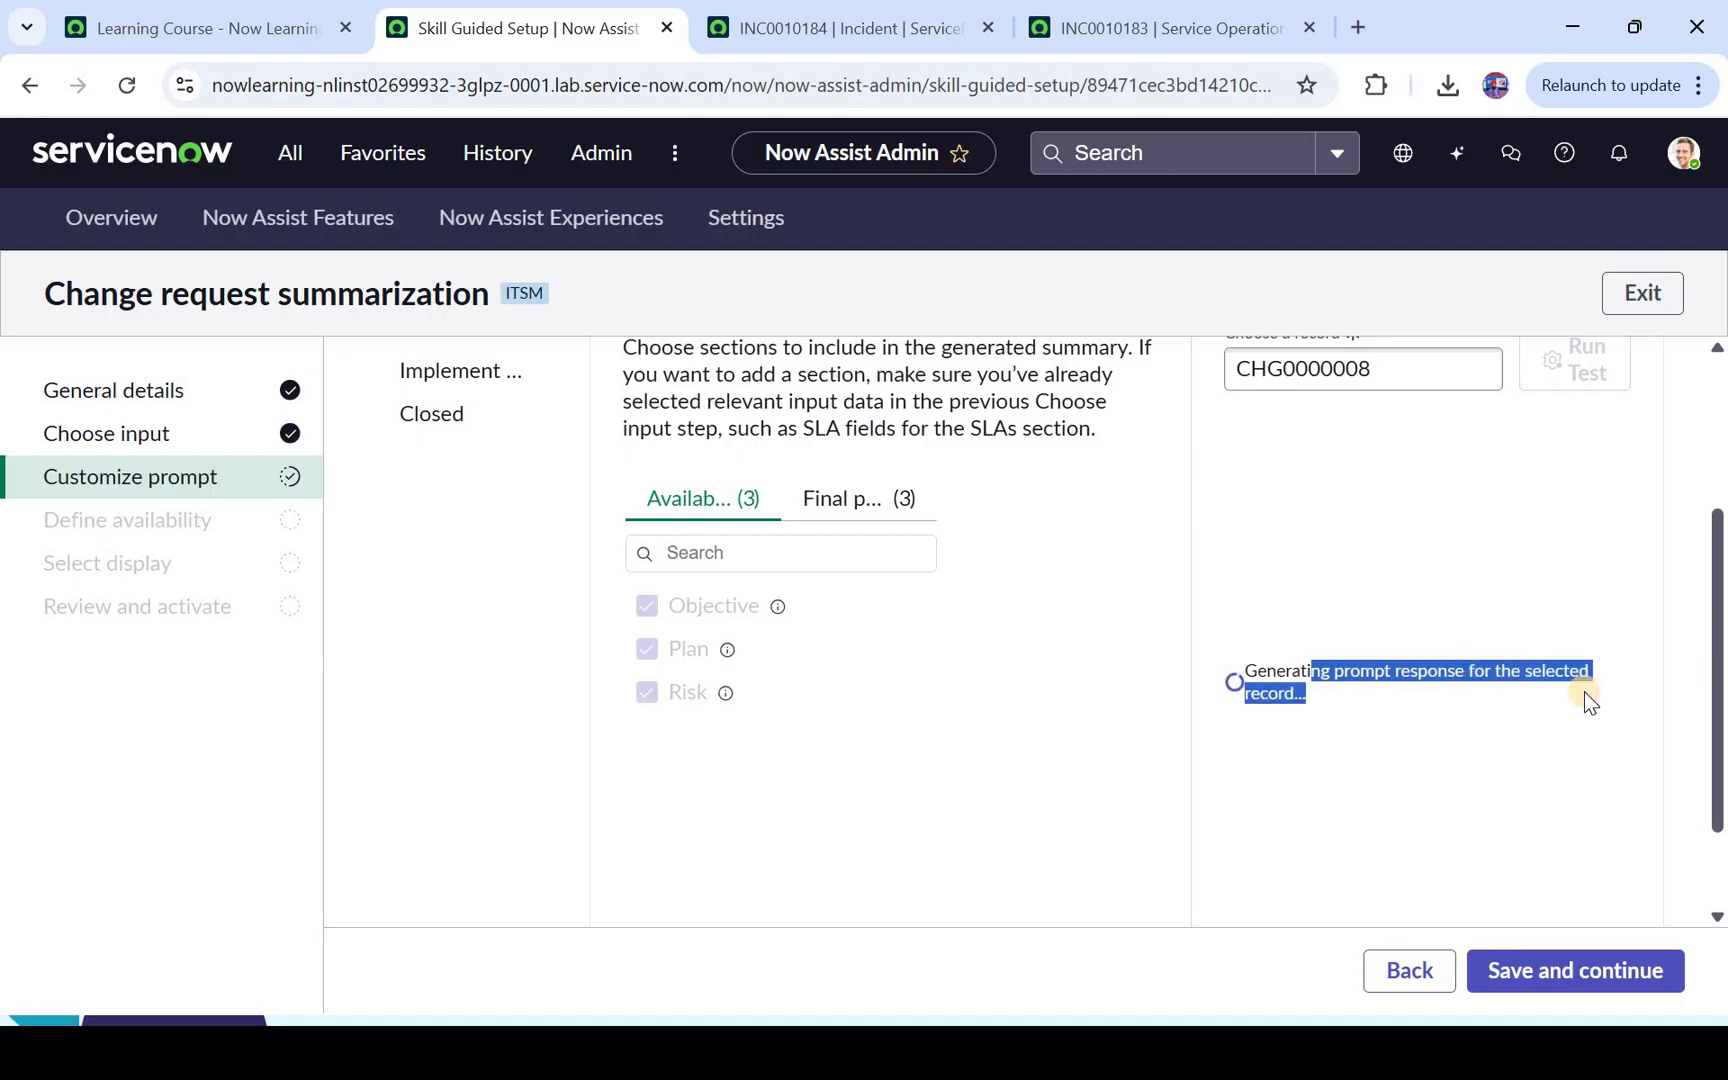
scroll(1576, 710, "up", 3)
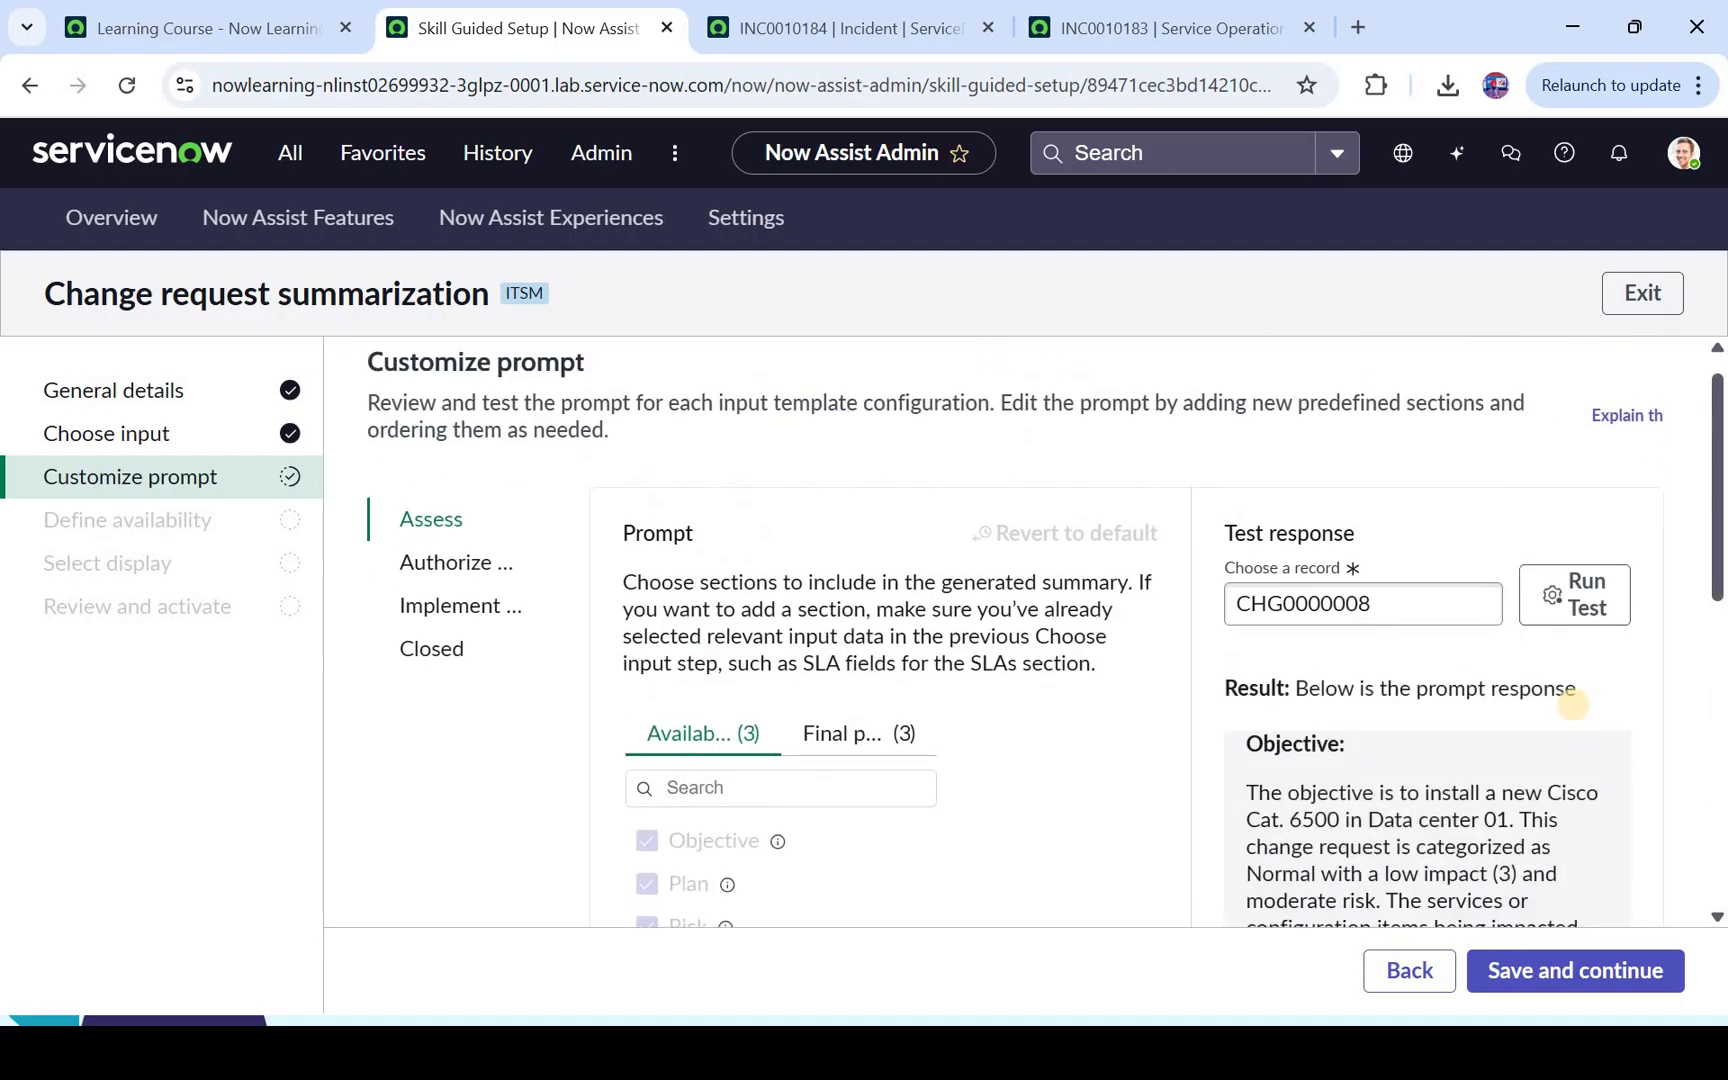
scroll(1612, 752, "down", 5)
scroll(1611, 752, "down", 3)
scroll(1611, 752, "up", 3)
scroll(1611, 752, "up", 3)
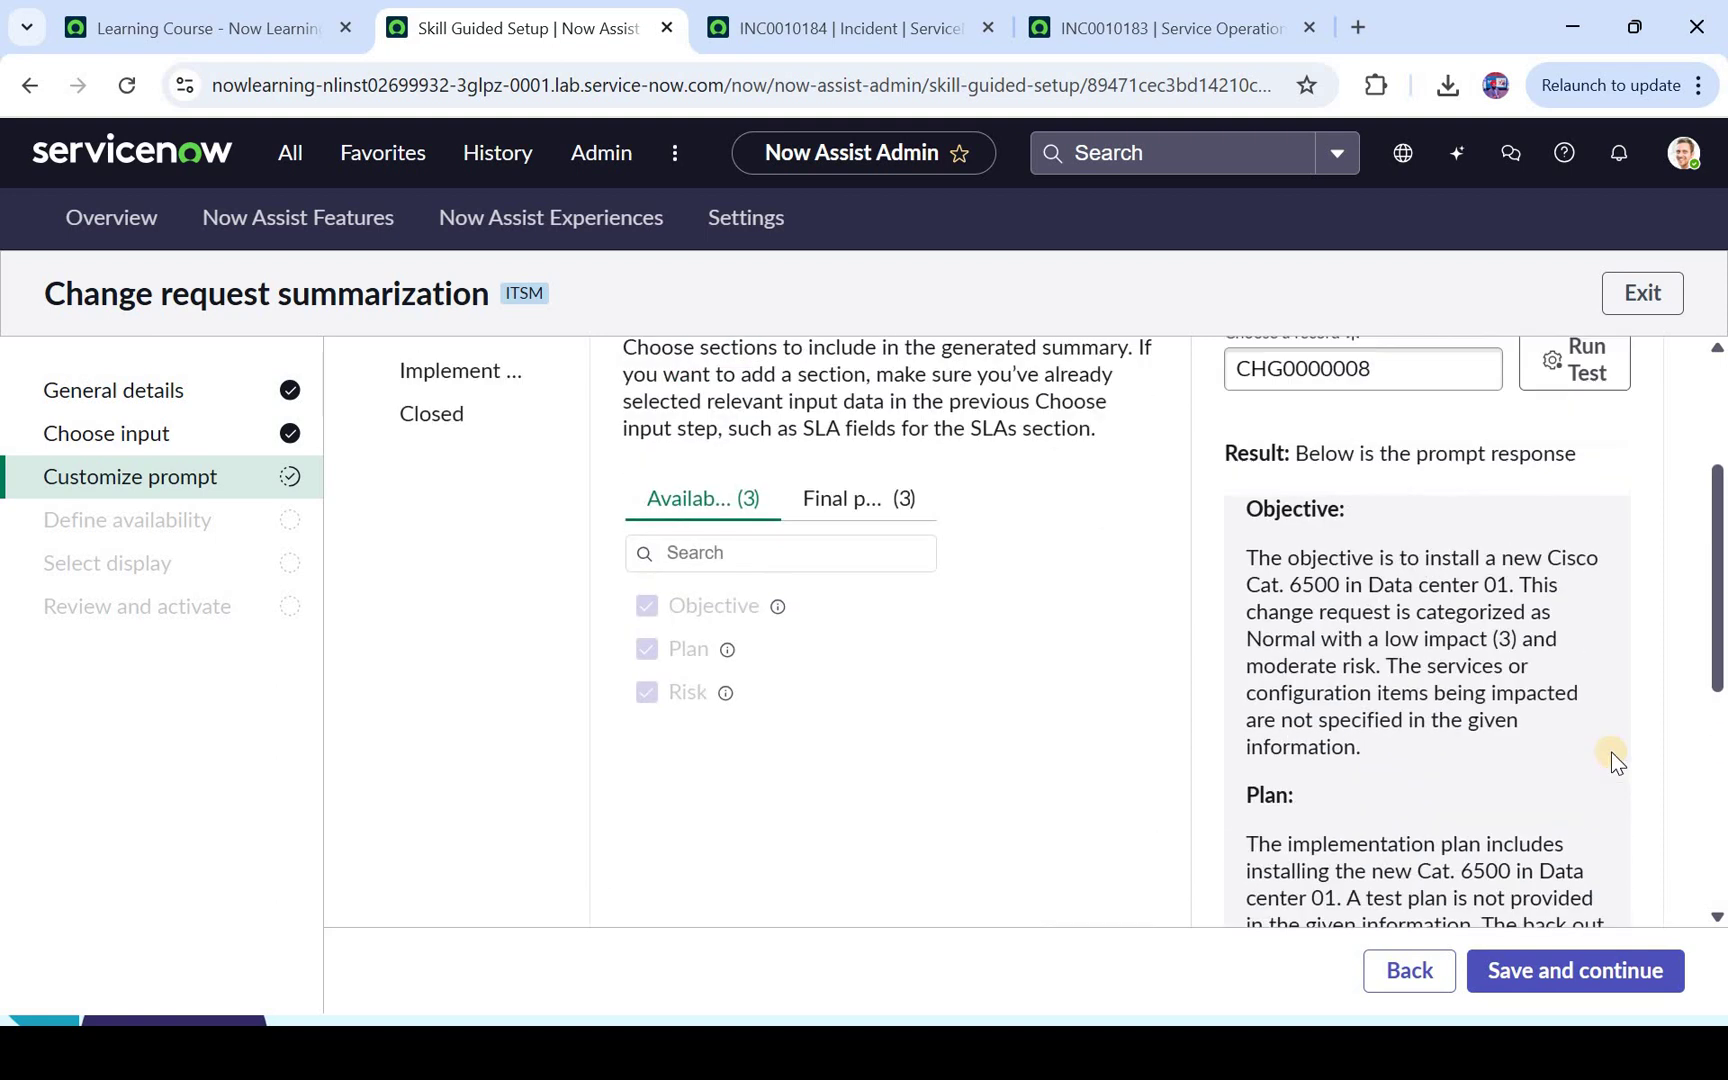
scroll(602, 620, "up", 2)
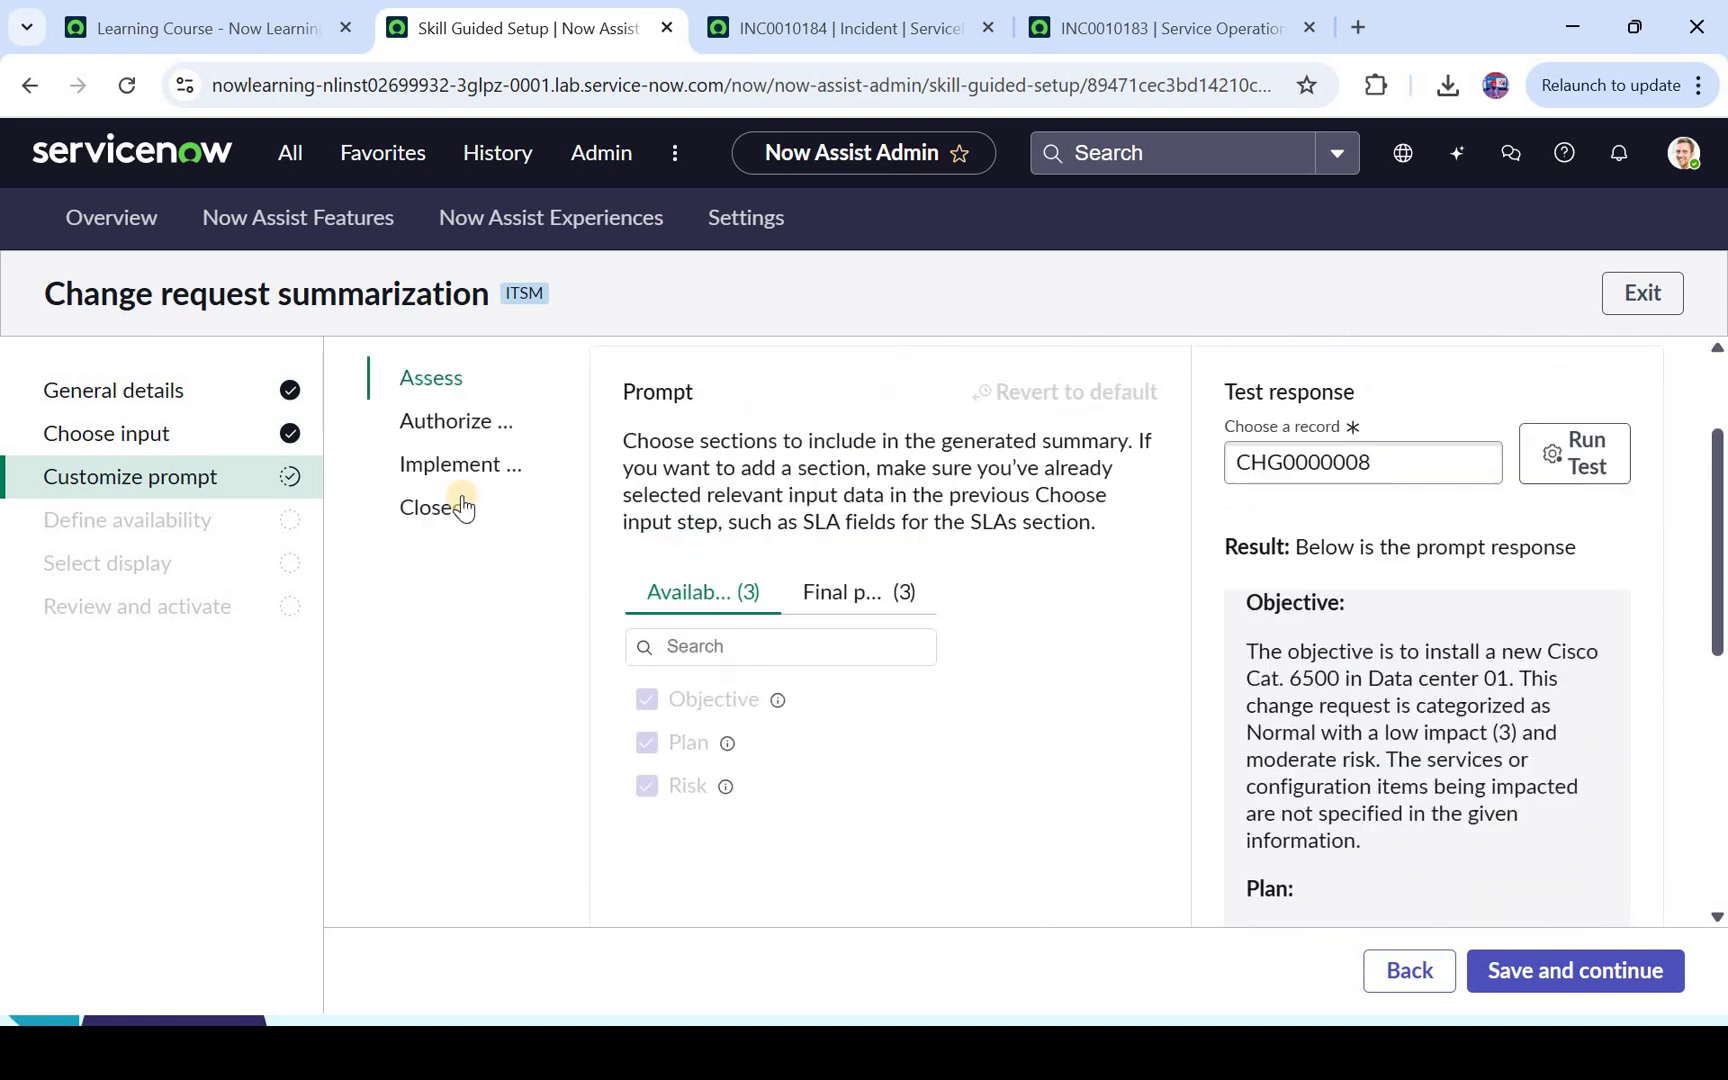
Test the Authorize prompt on CHG0000039, producing an Objective, Plan and Risk summary
left_click(480, 481)
left_click(1419, 497)
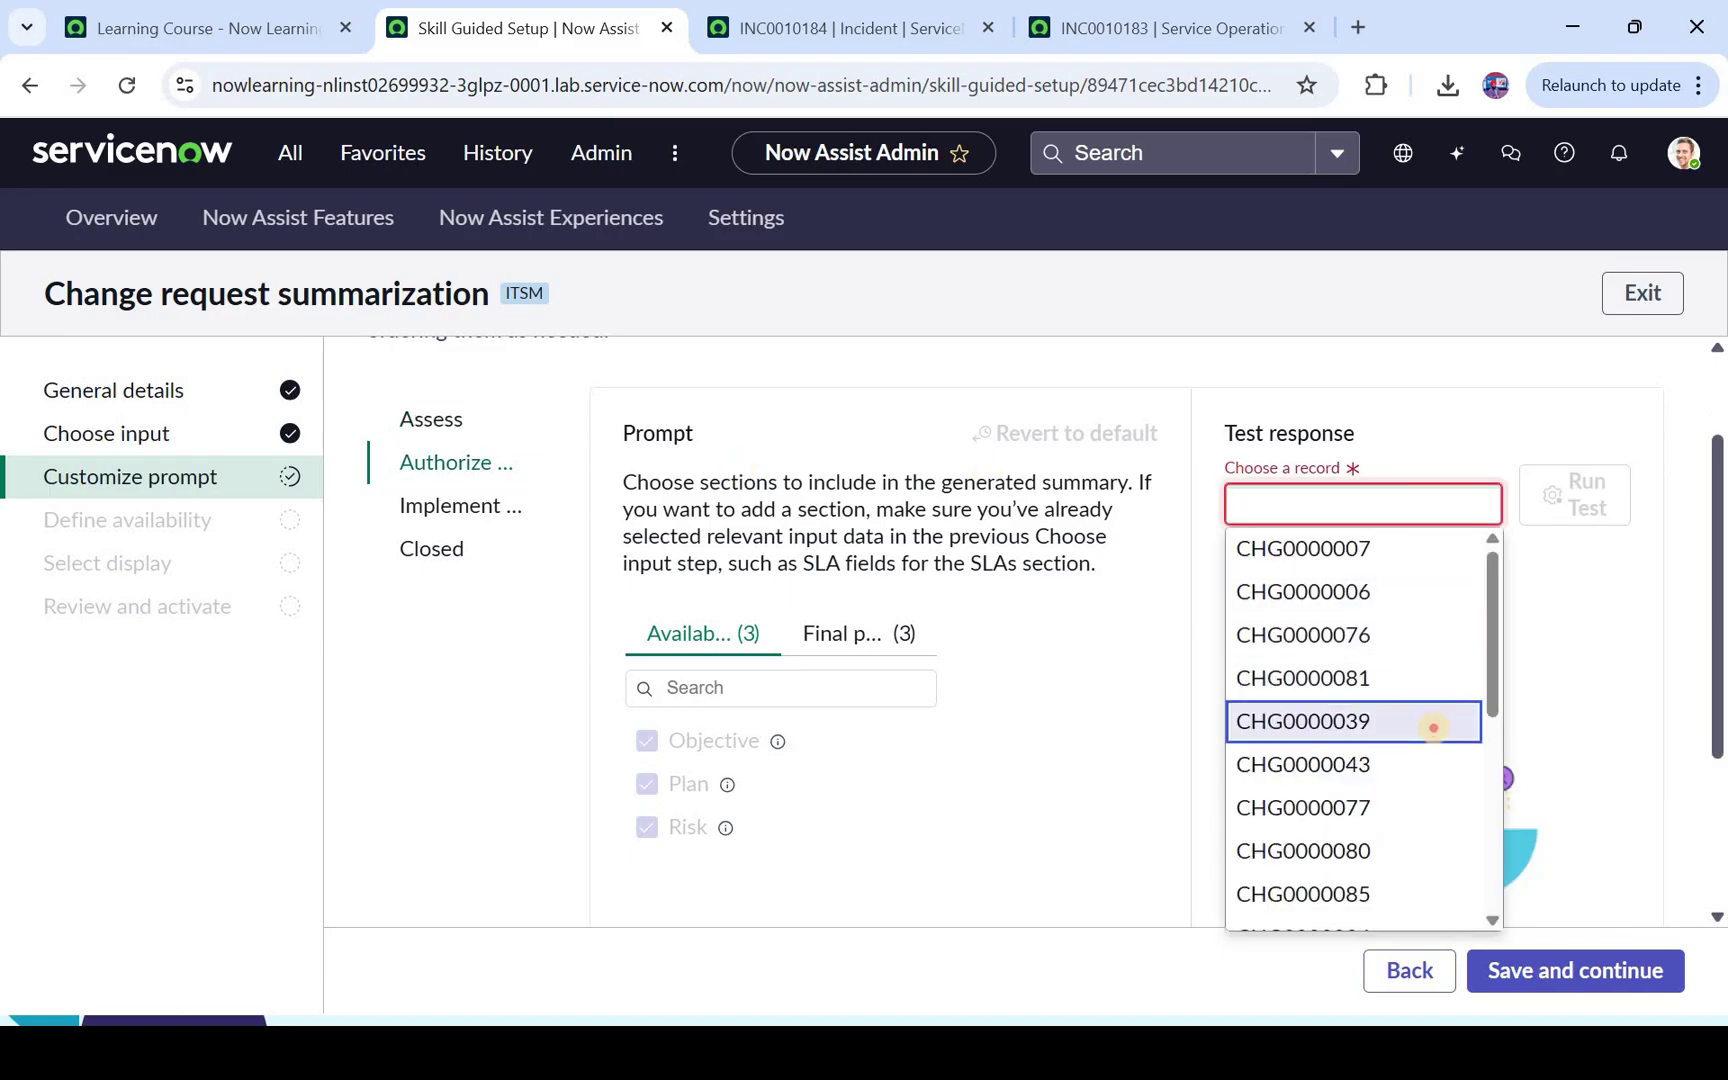
left_click(1578, 500)
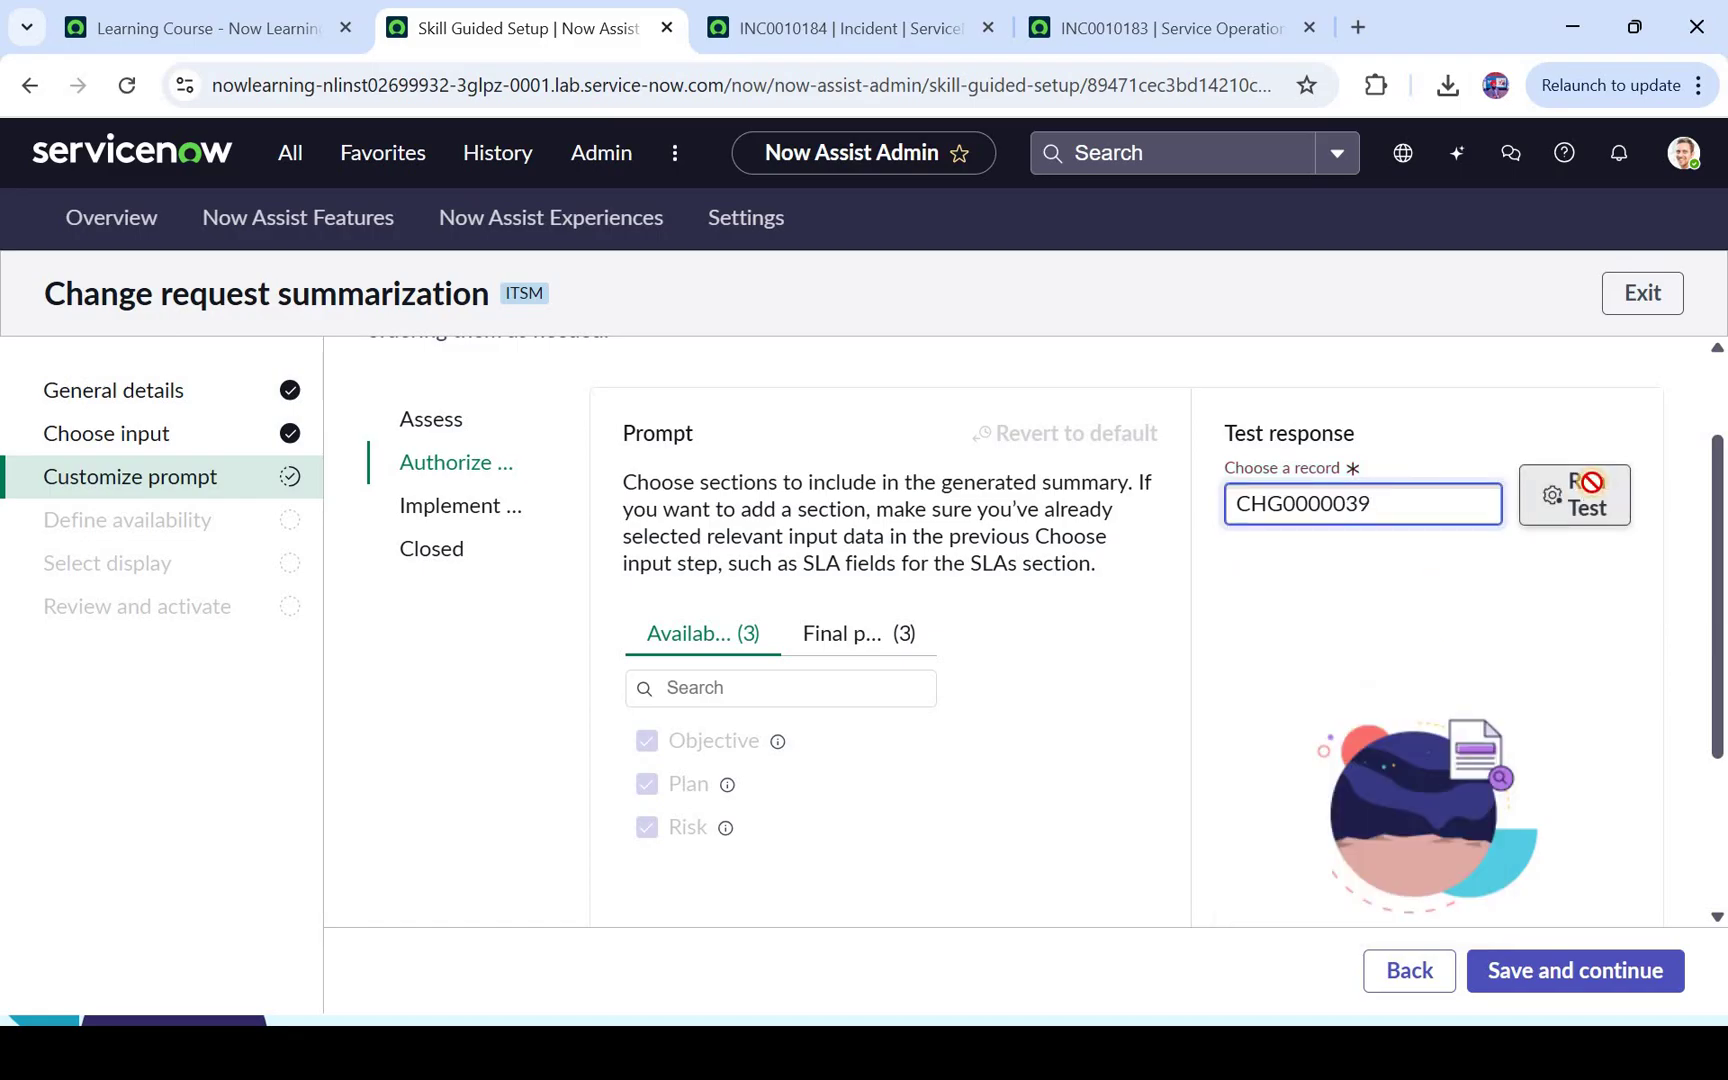
left_click(1584, 490)
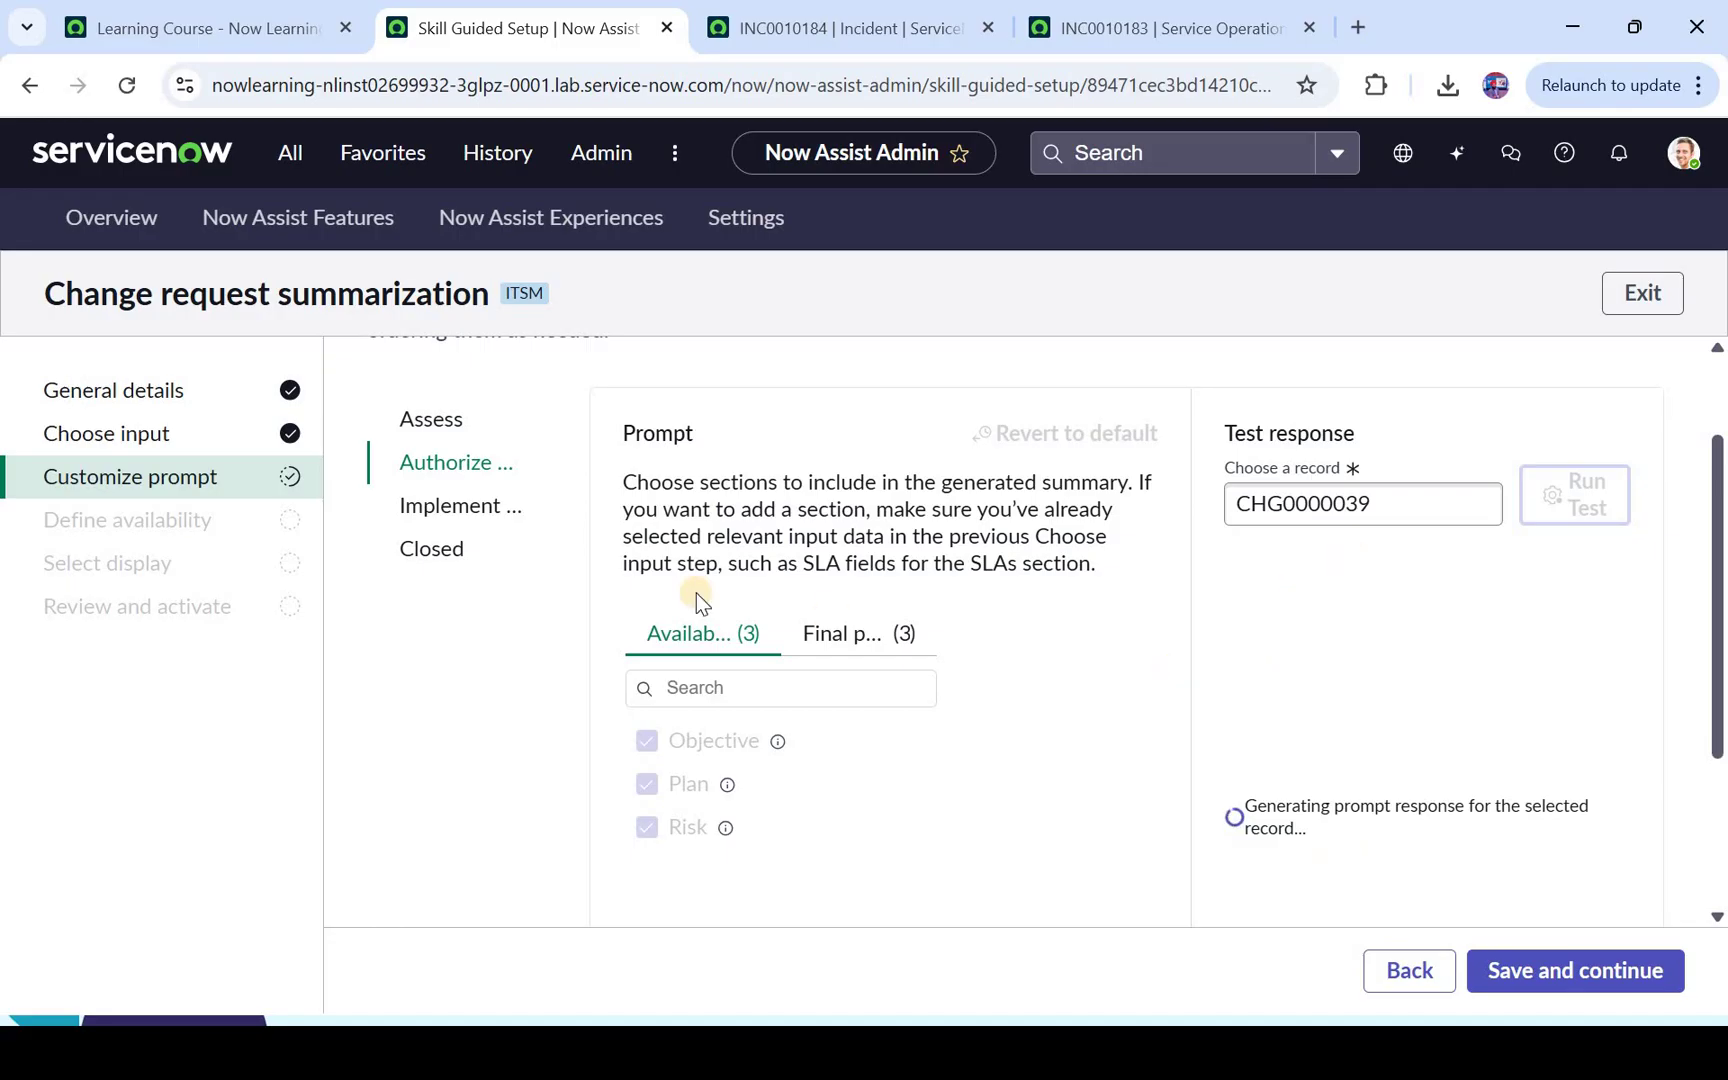
scroll(665, 585, "up", 1)
scroll(1558, 760, "down", 4)
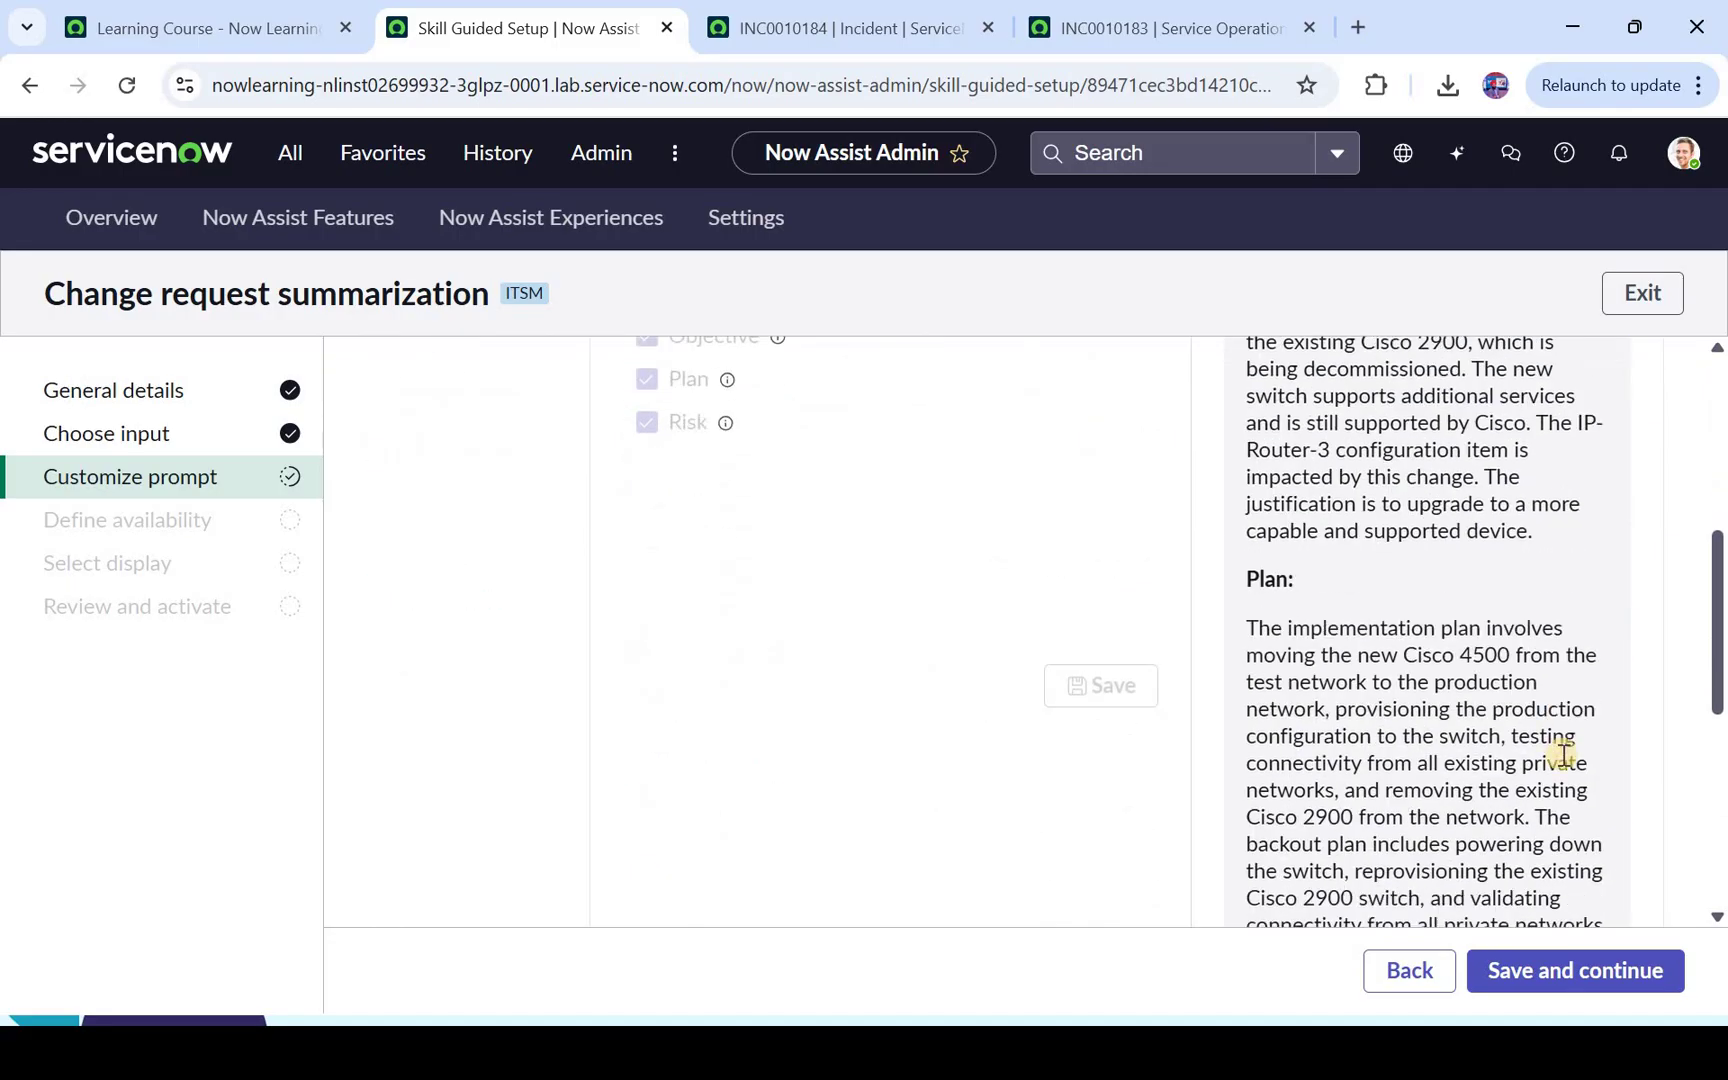
scroll(1562, 755, "down", 5)
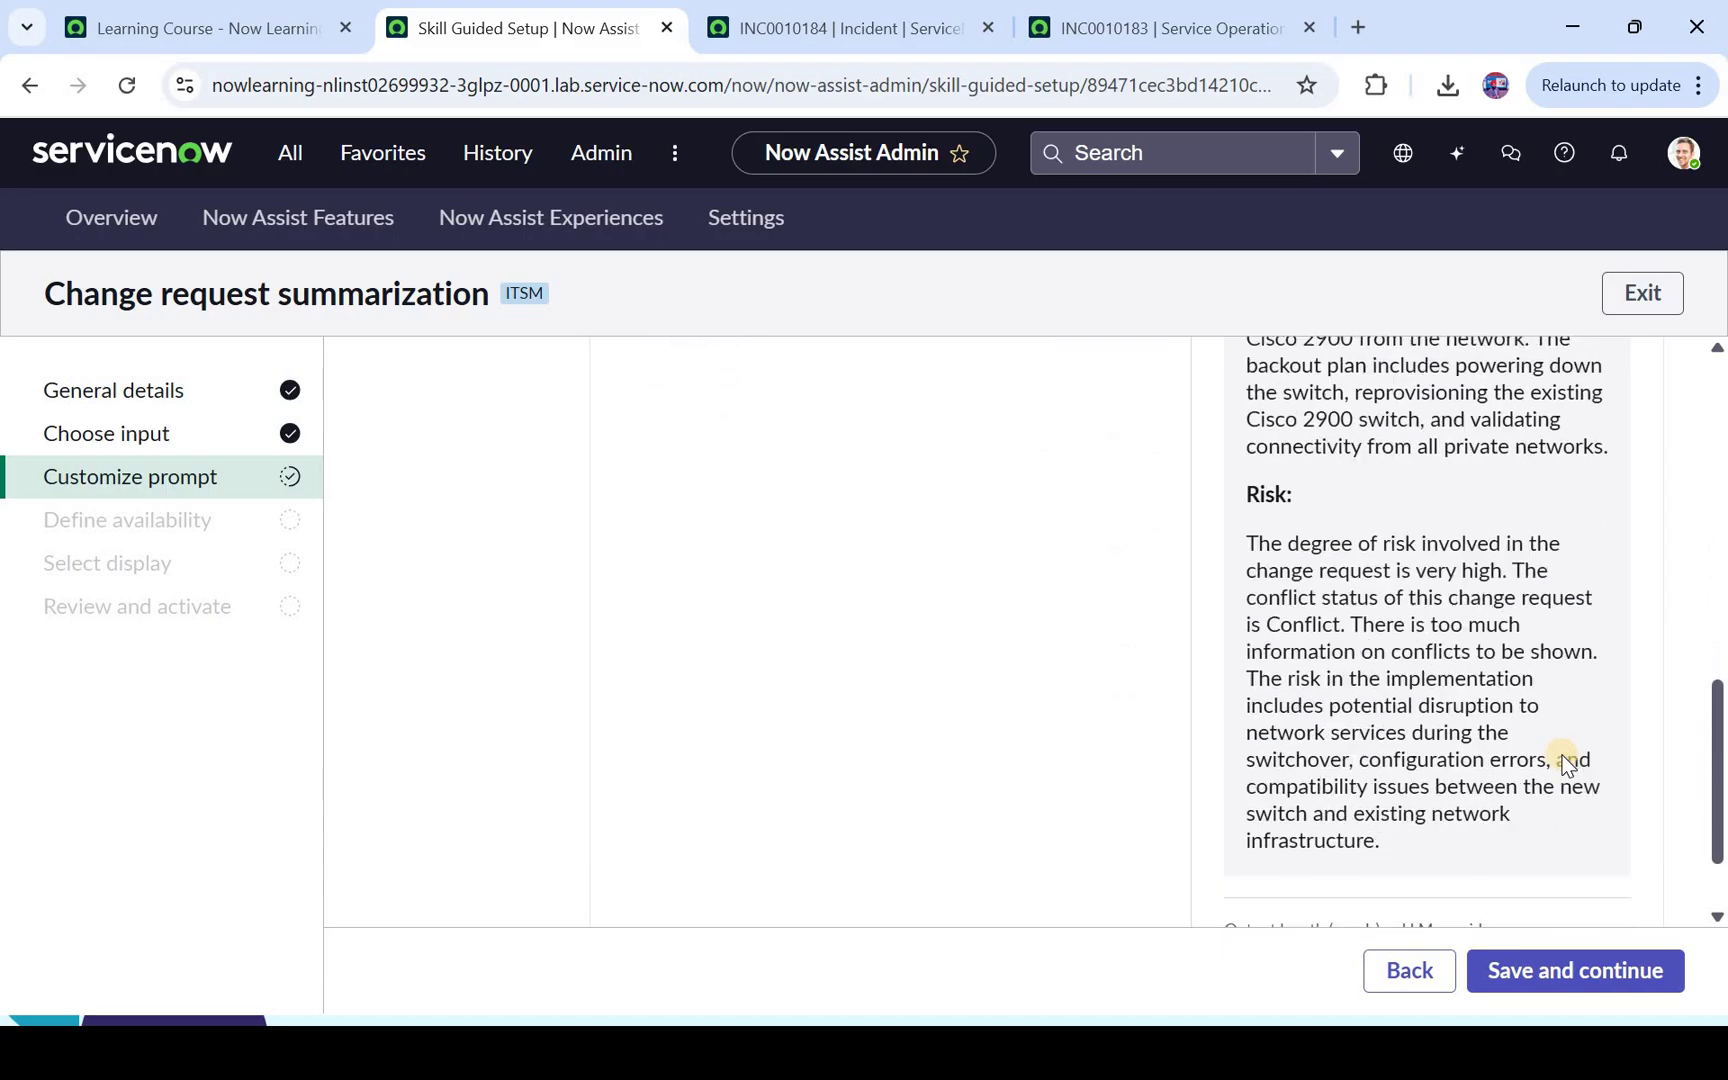
Save the prompt, keep the skill always available, and enable In-product display
left_click(1577, 960)
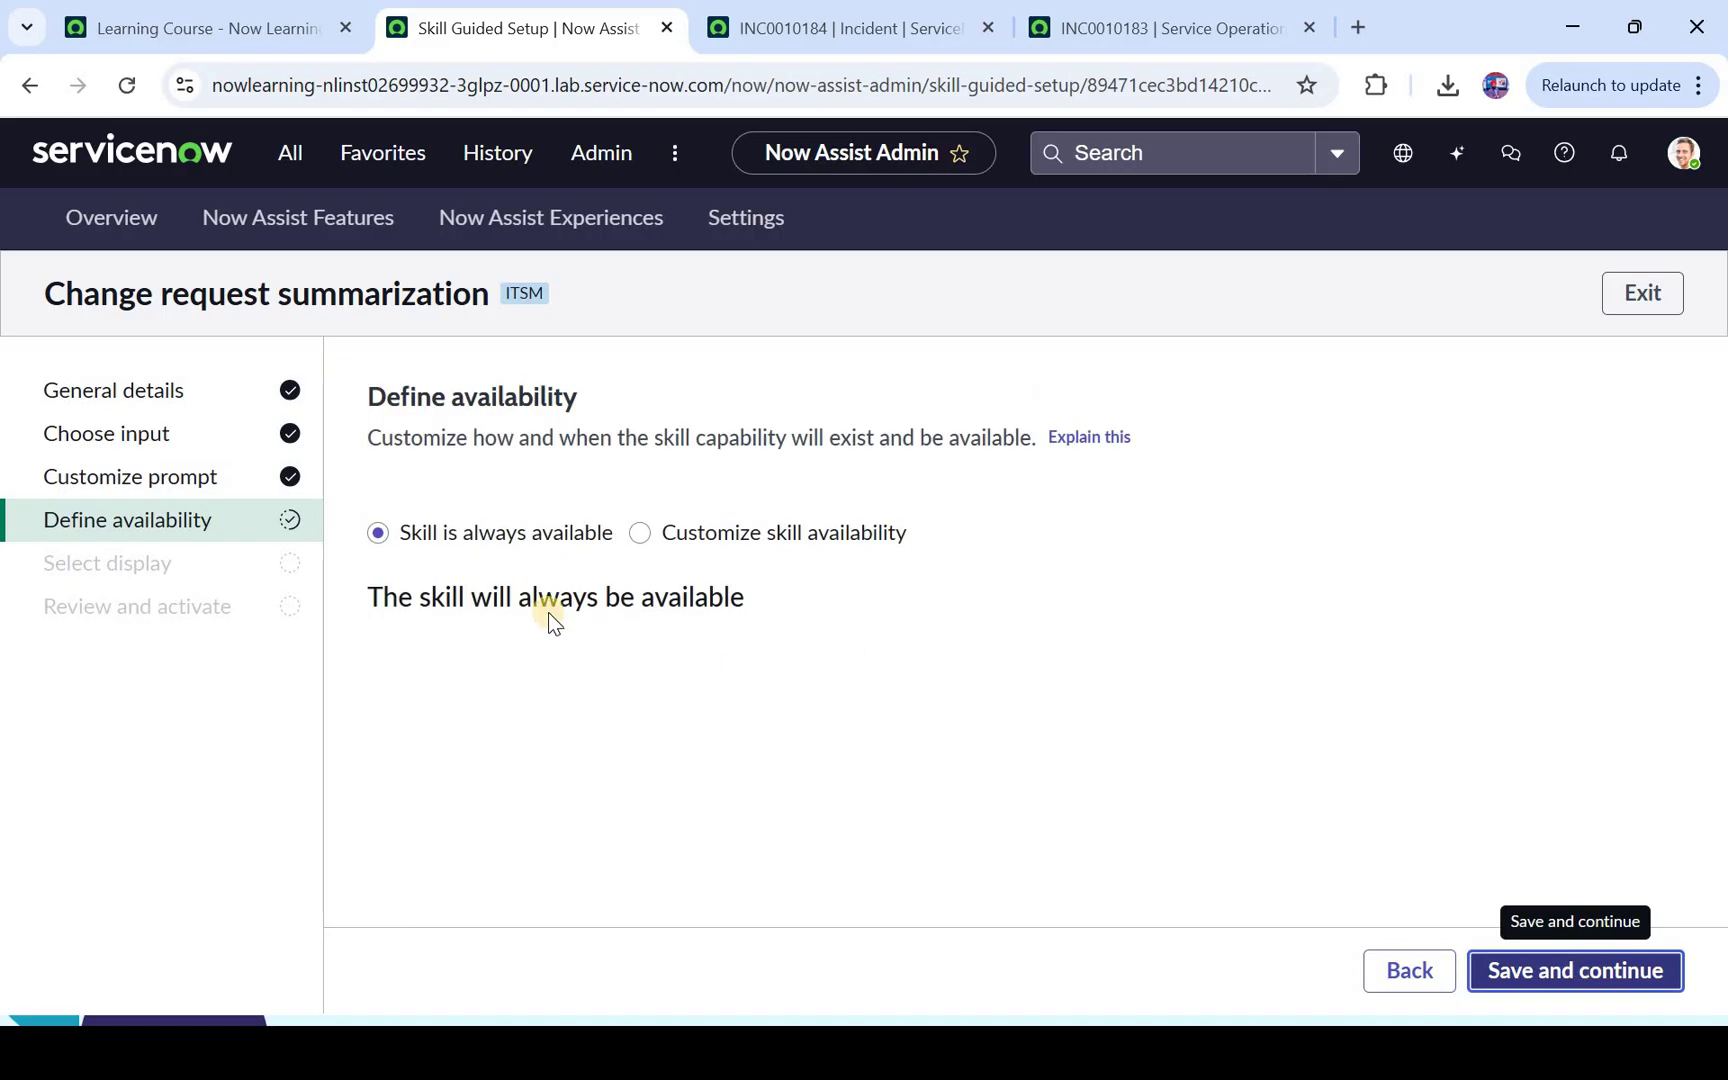
left_click(1596, 958)
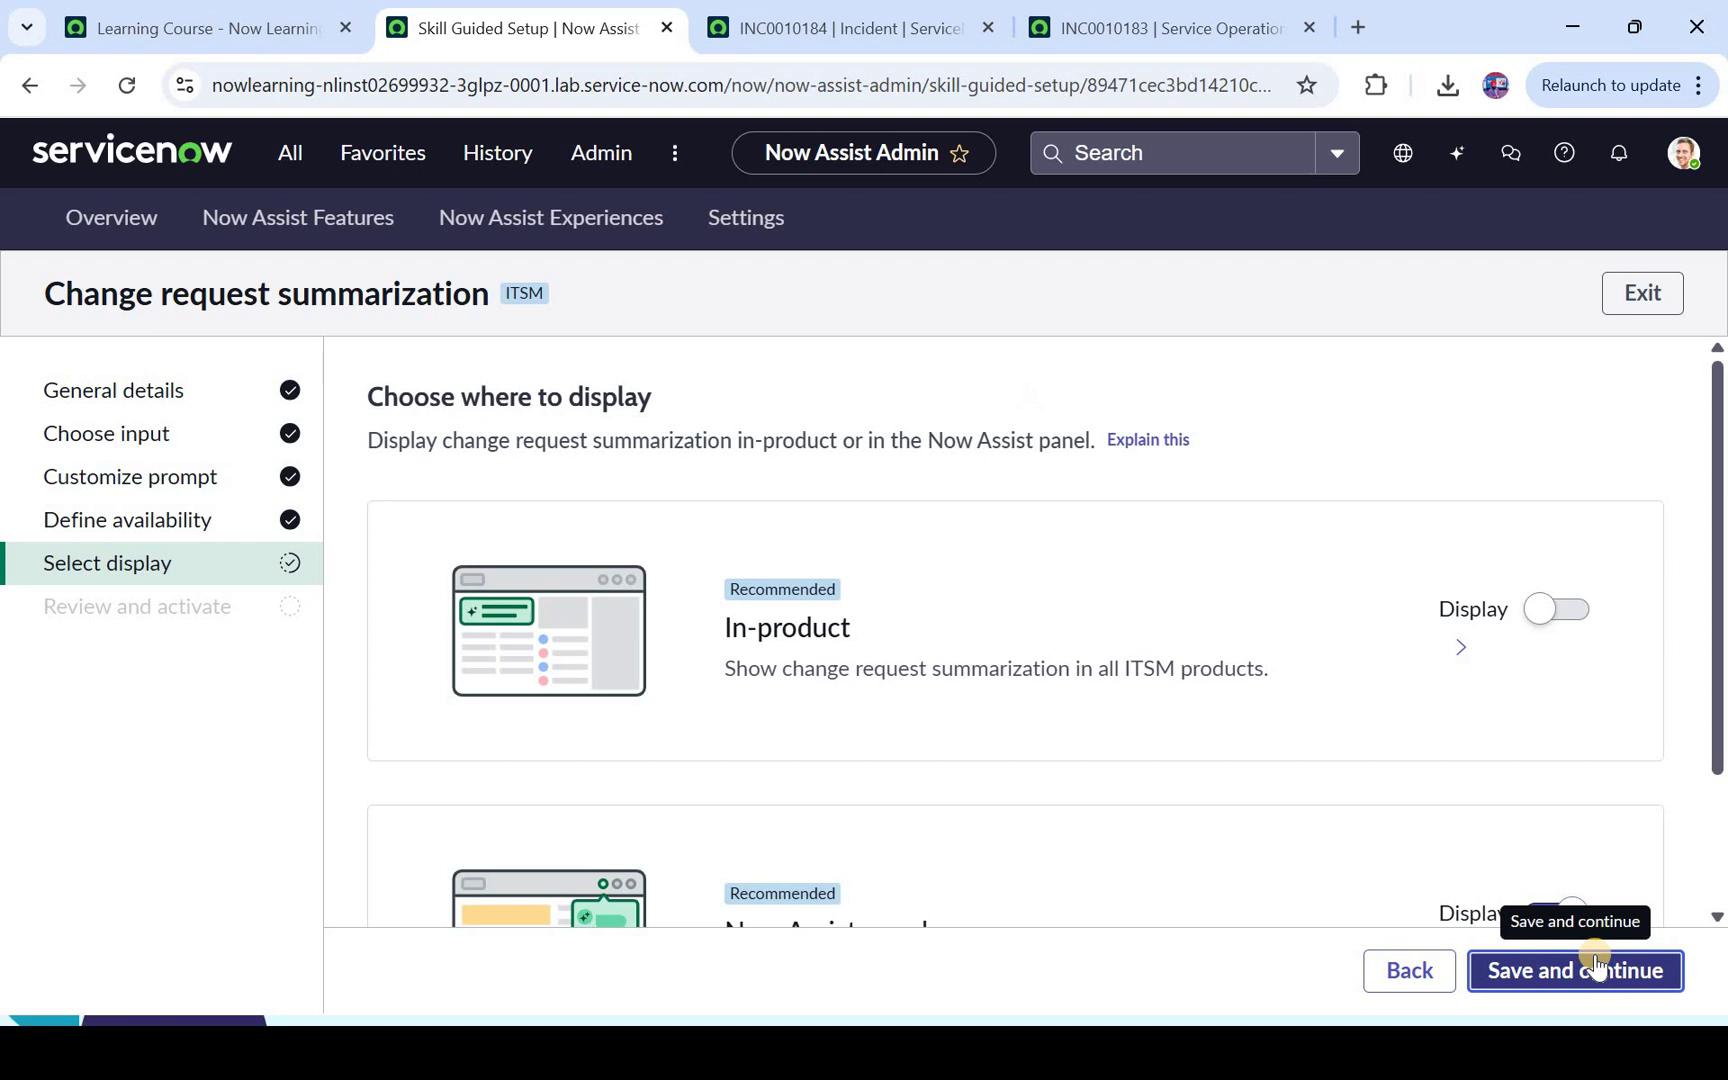
left_click(1578, 608)
scroll(981, 733, "down", 2)
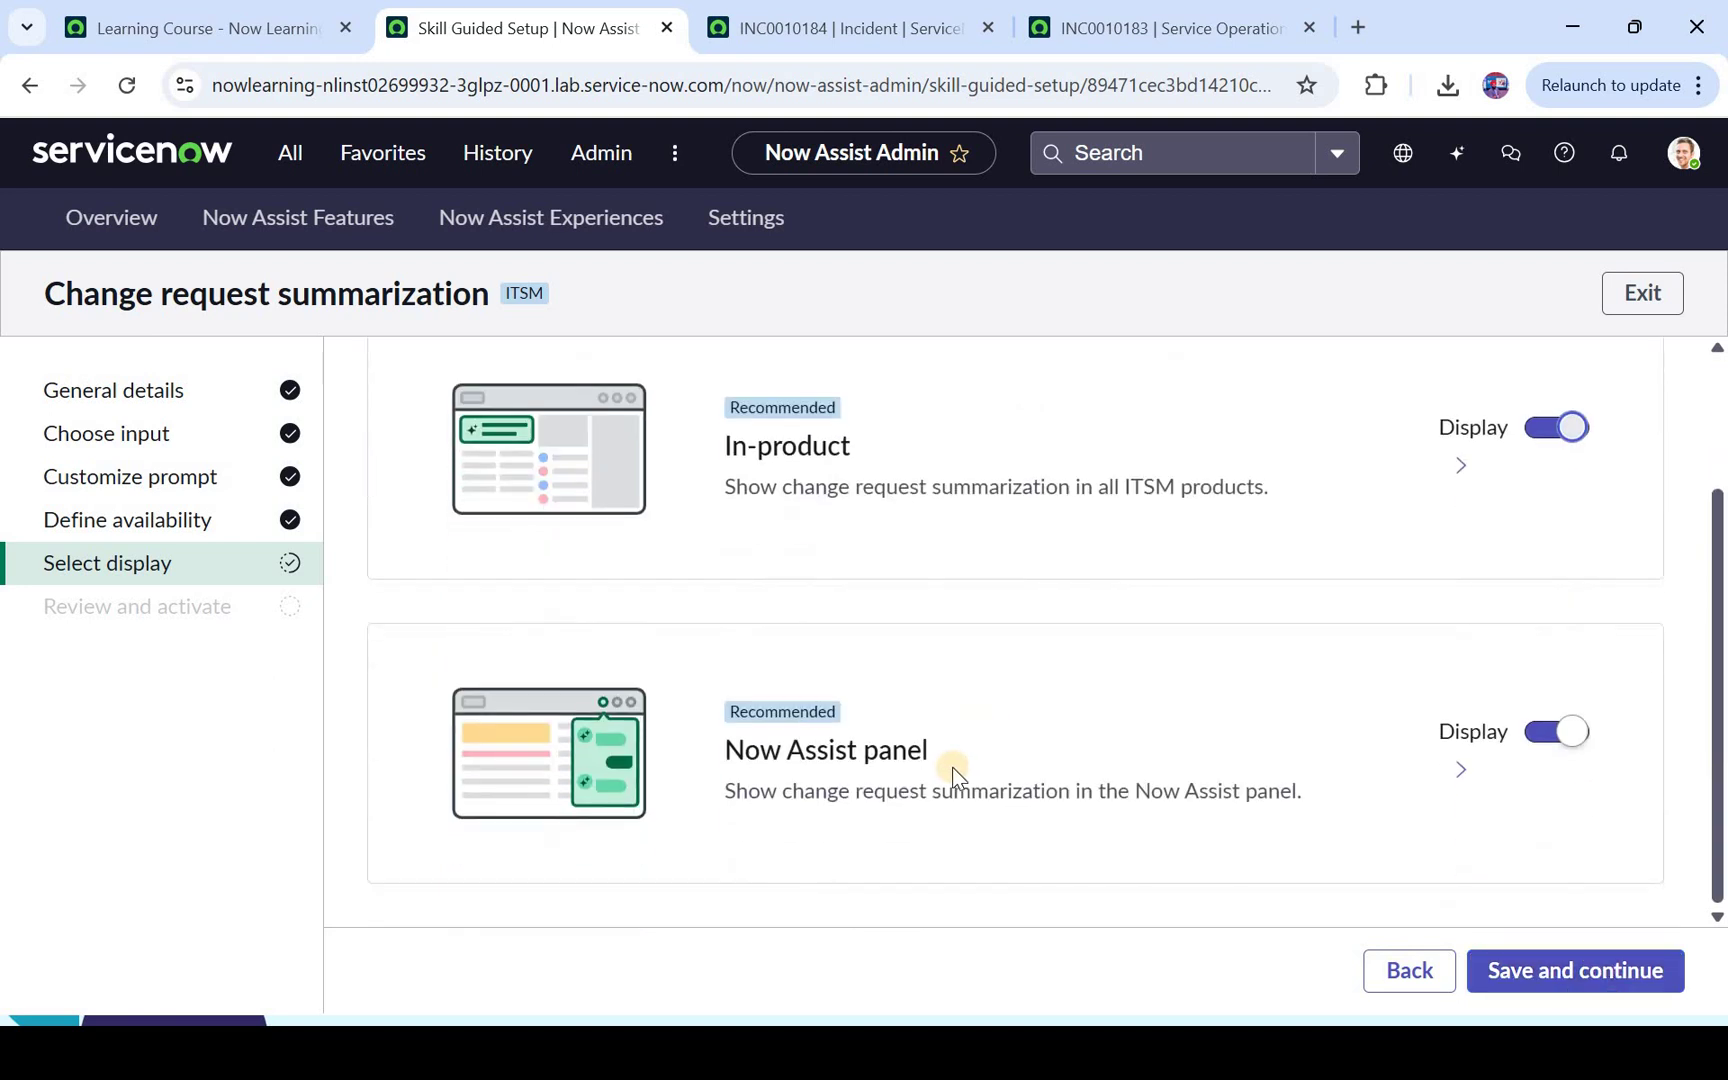
left_click(1555, 966)
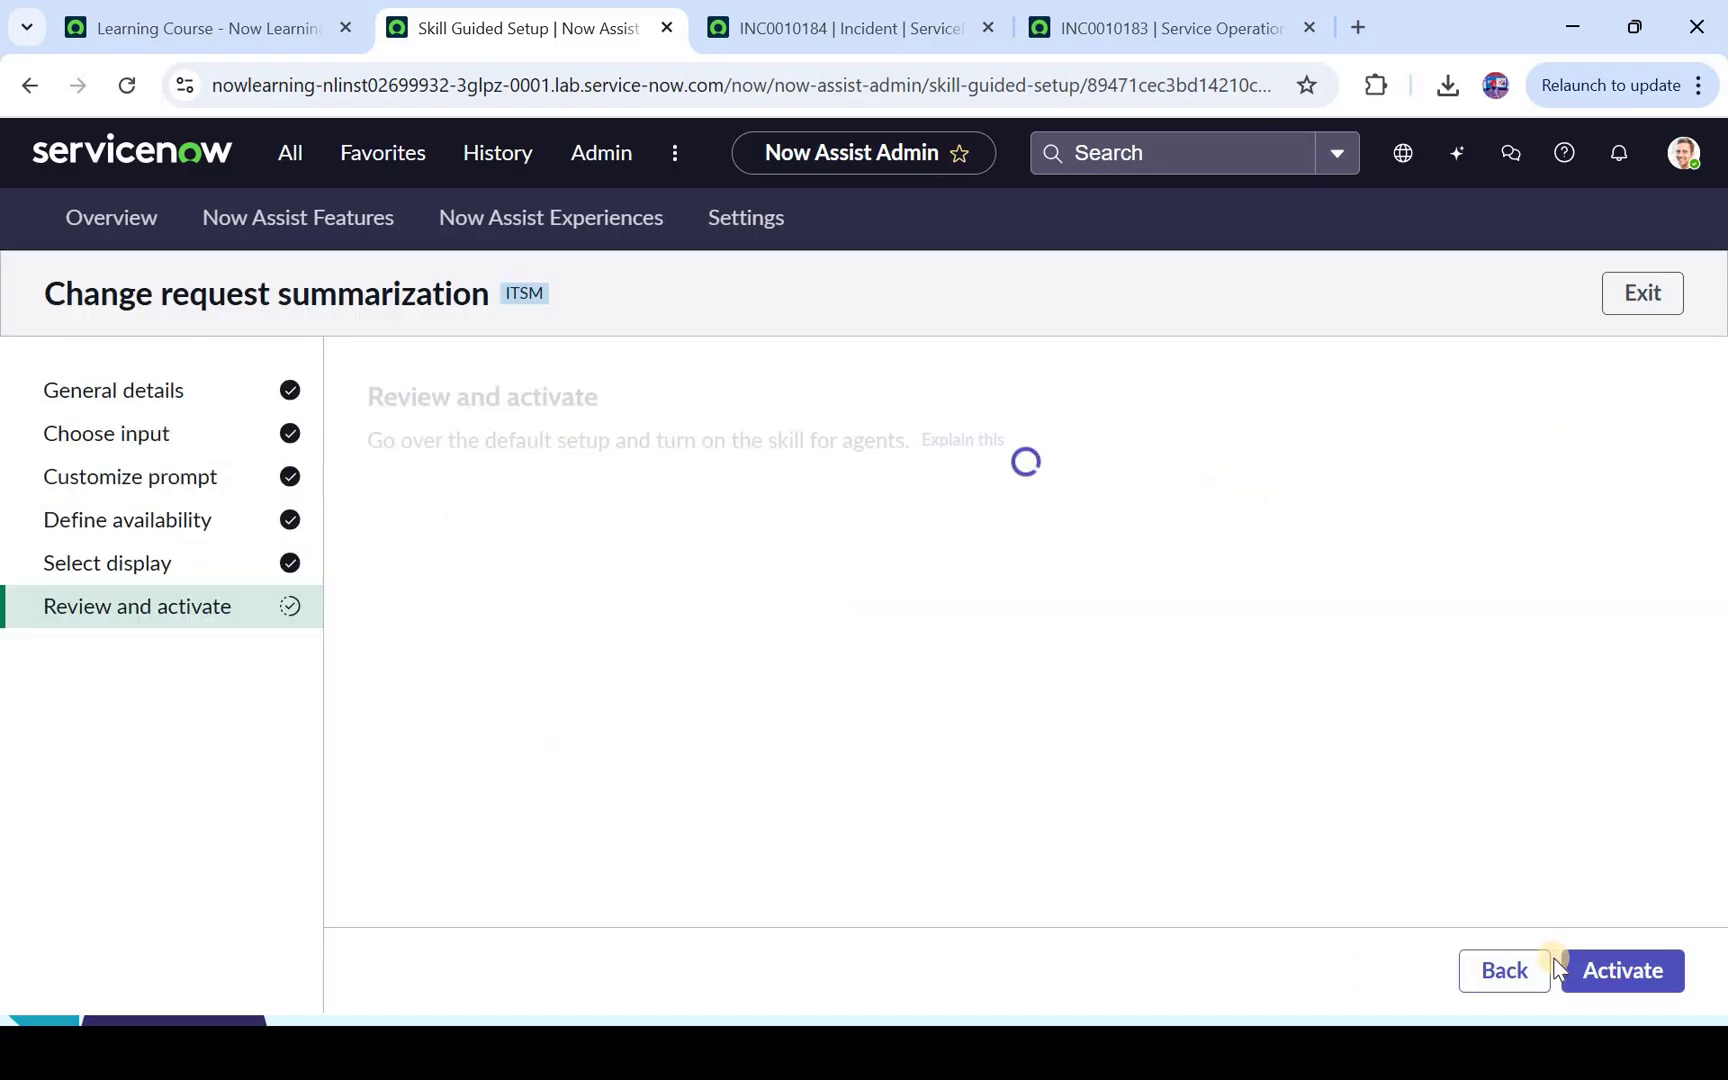
Activate the skill and return to the Change request features page
left_click(1645, 987)
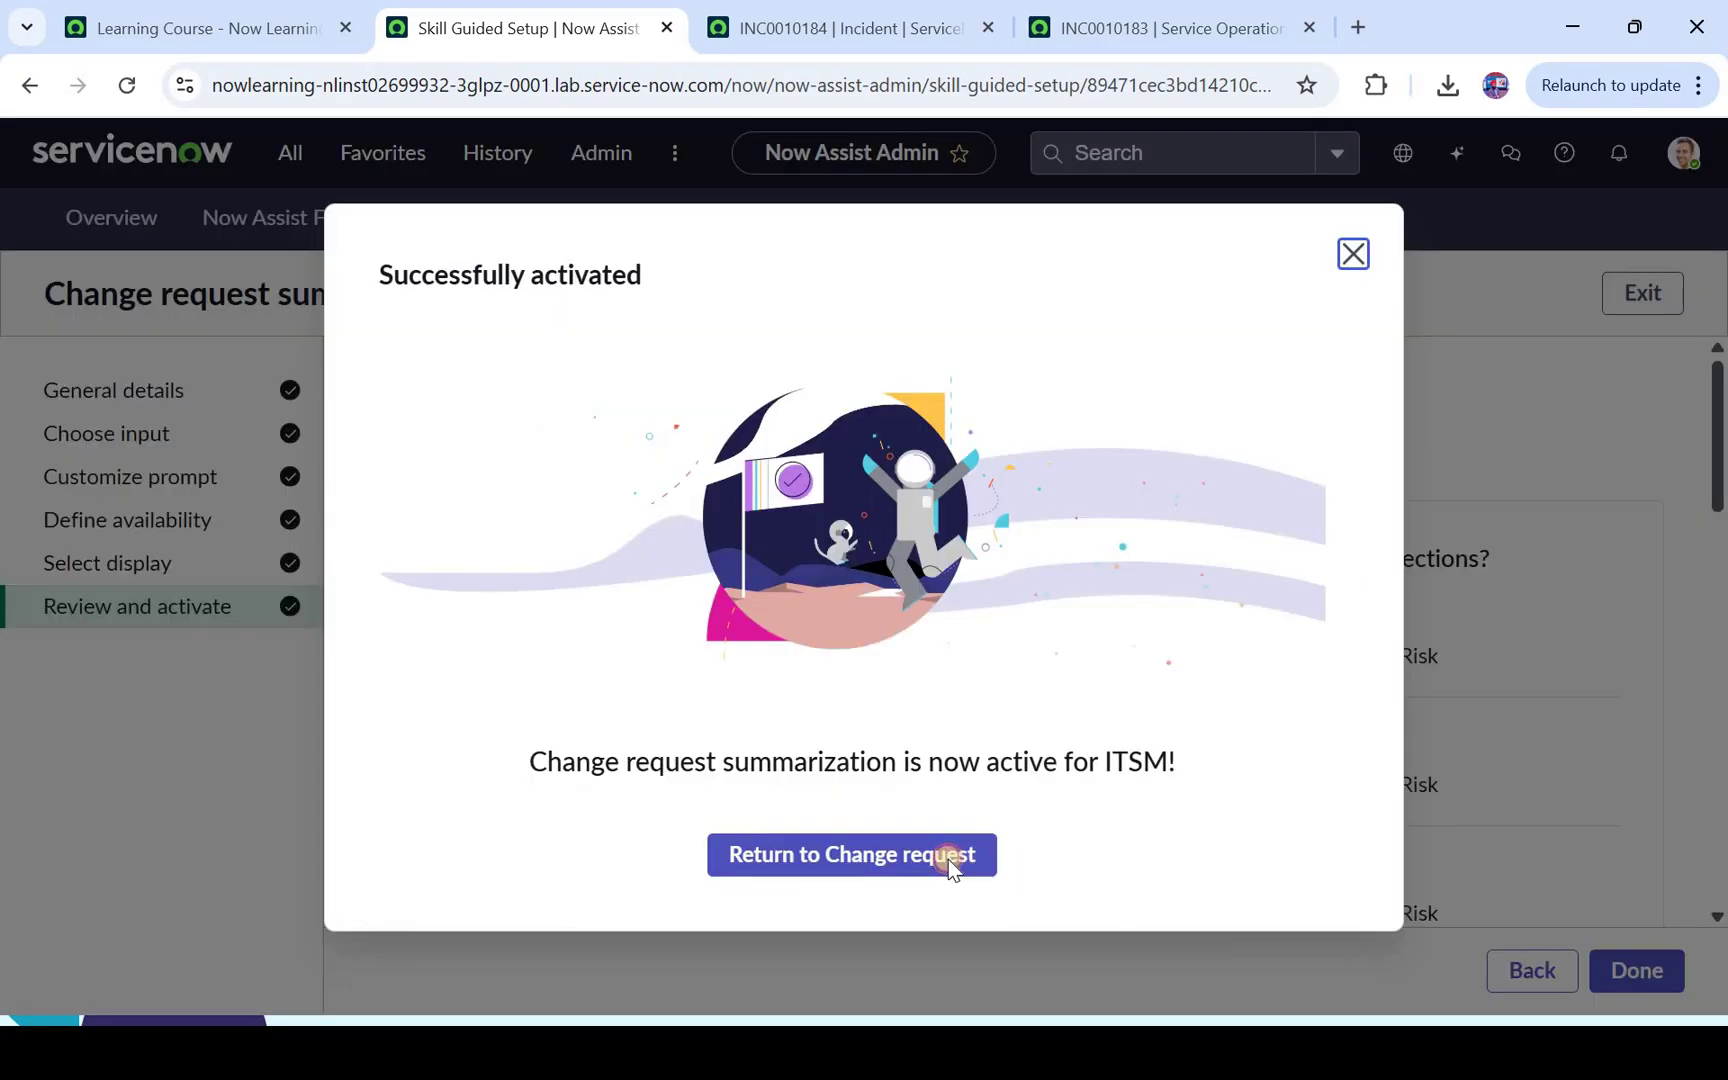
left_click(948, 862)
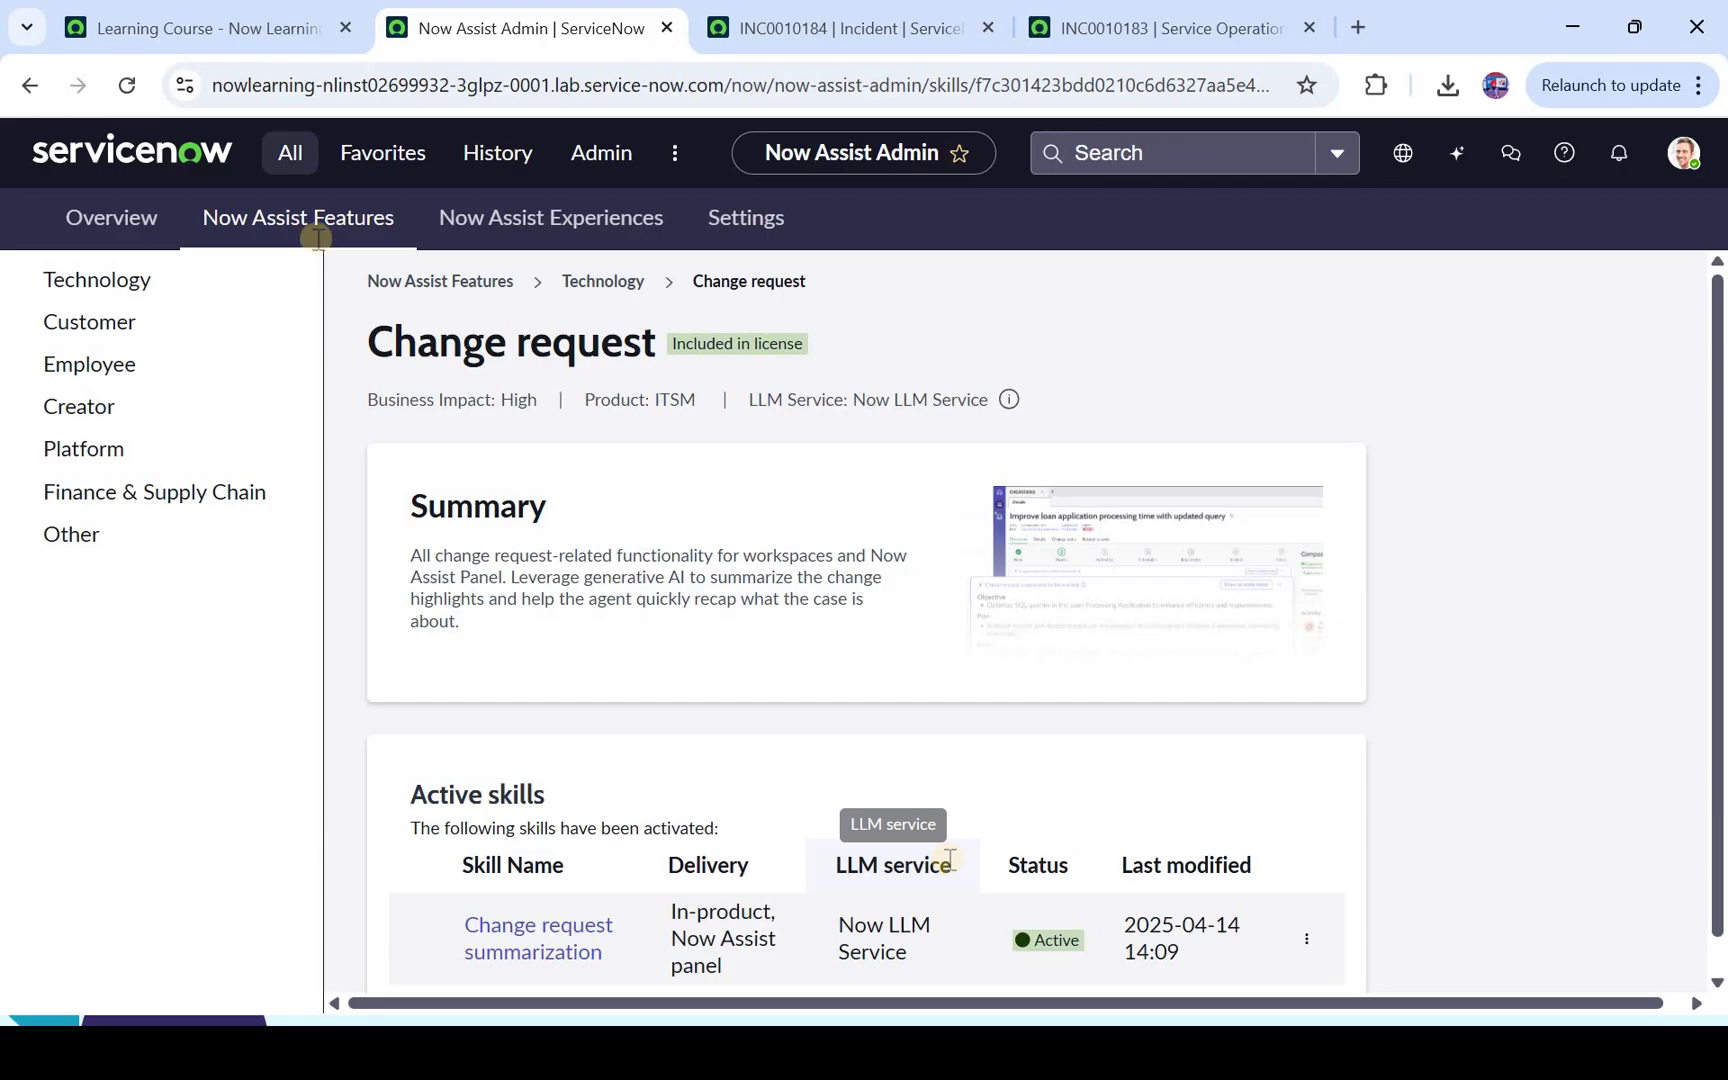
Open the Change Requests list via change_request.LIST and select CHG0000095
left_click(290, 152)
type("cha")
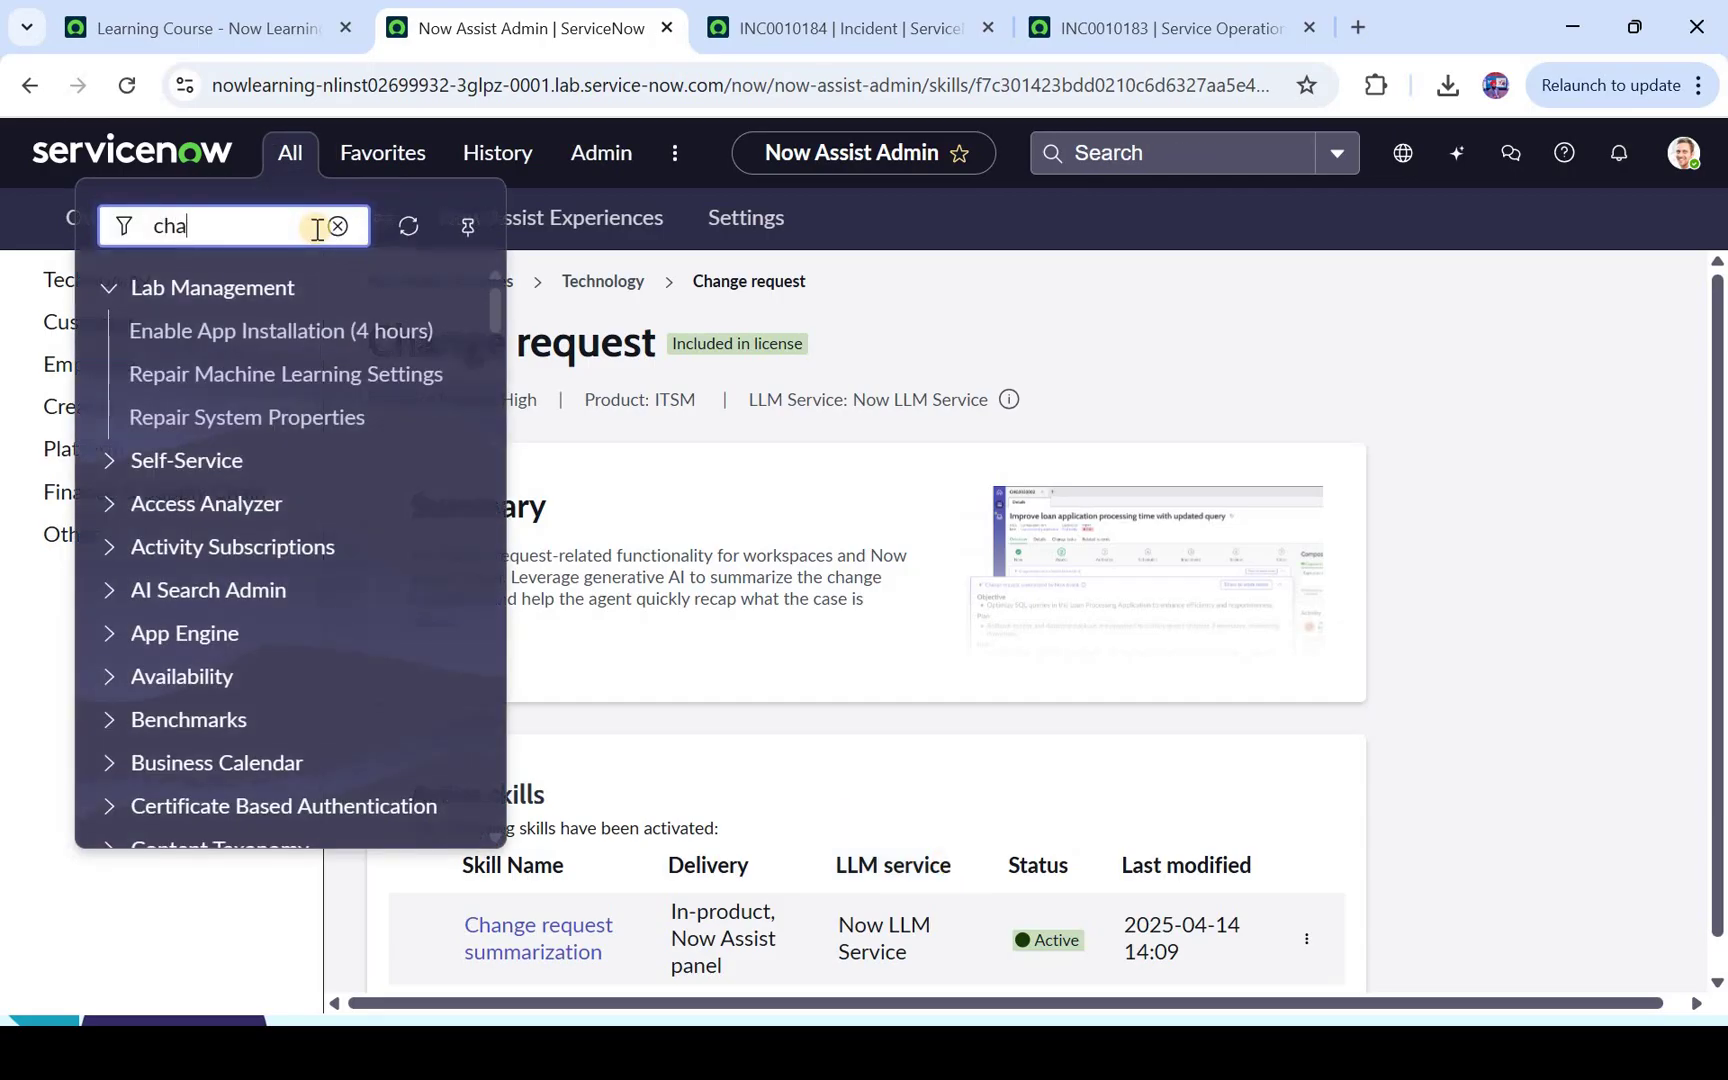
type("nge_req")
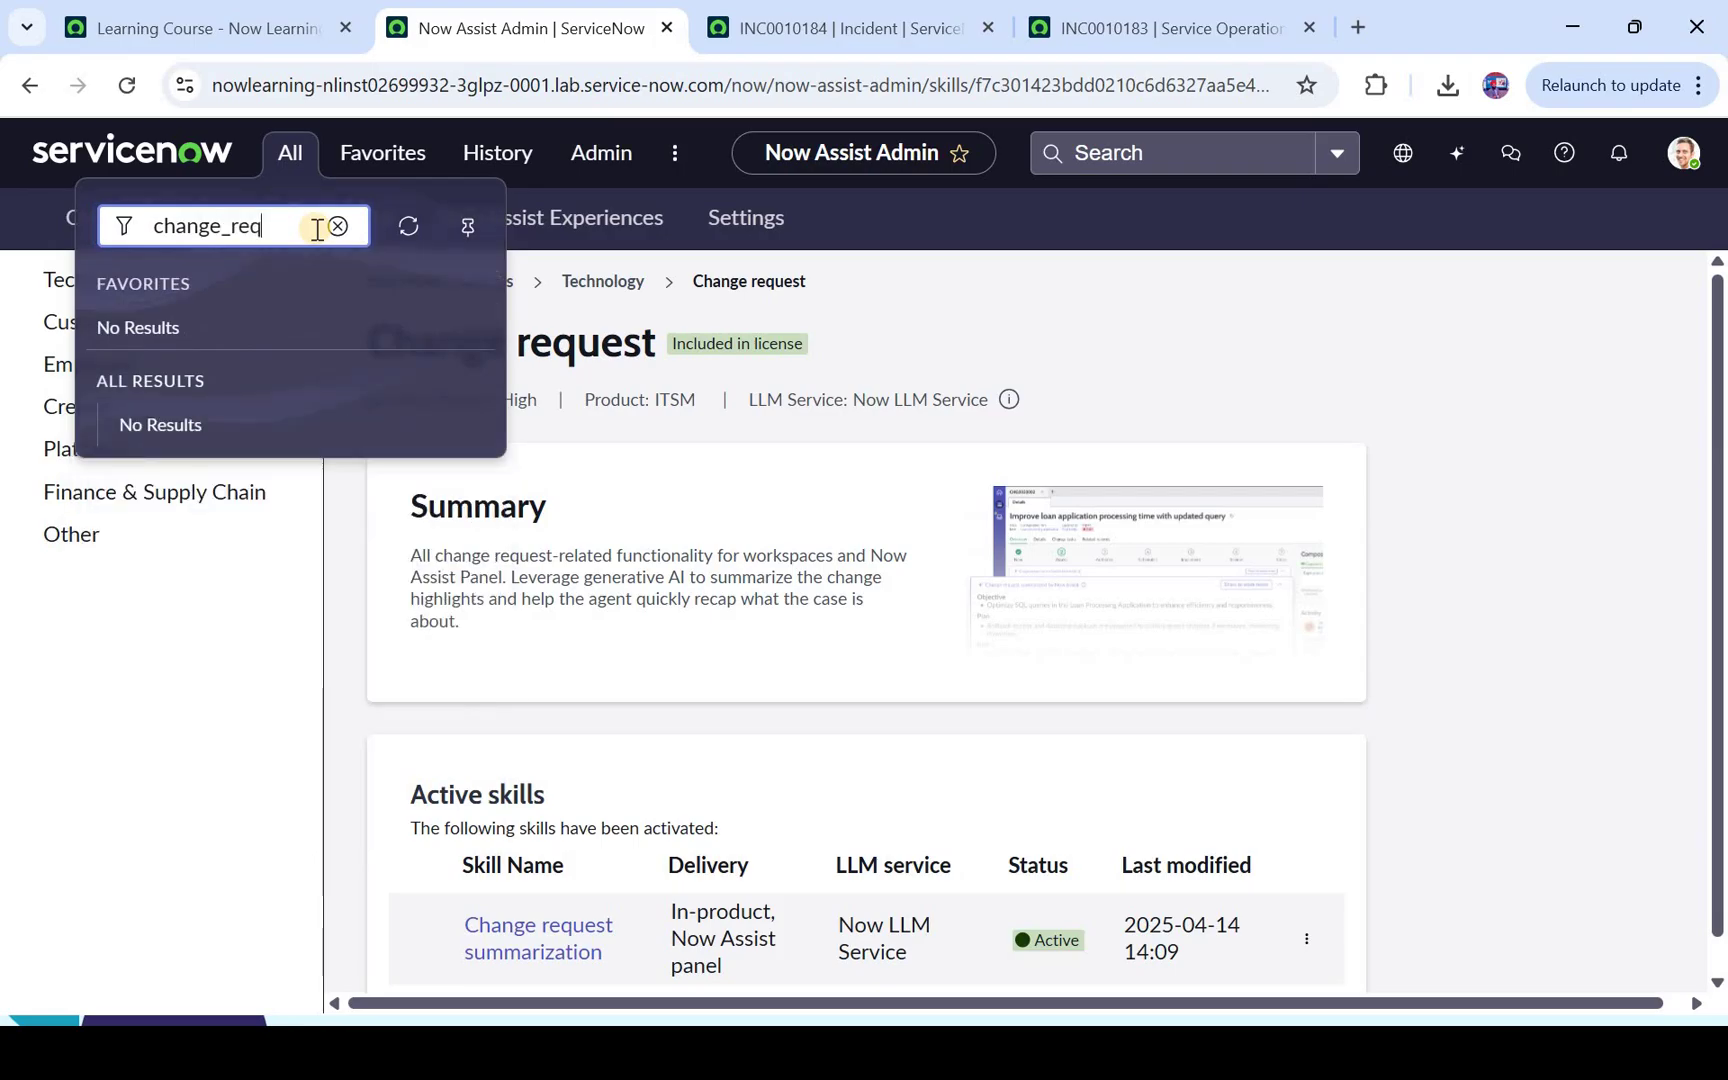
type("uest.LIST")
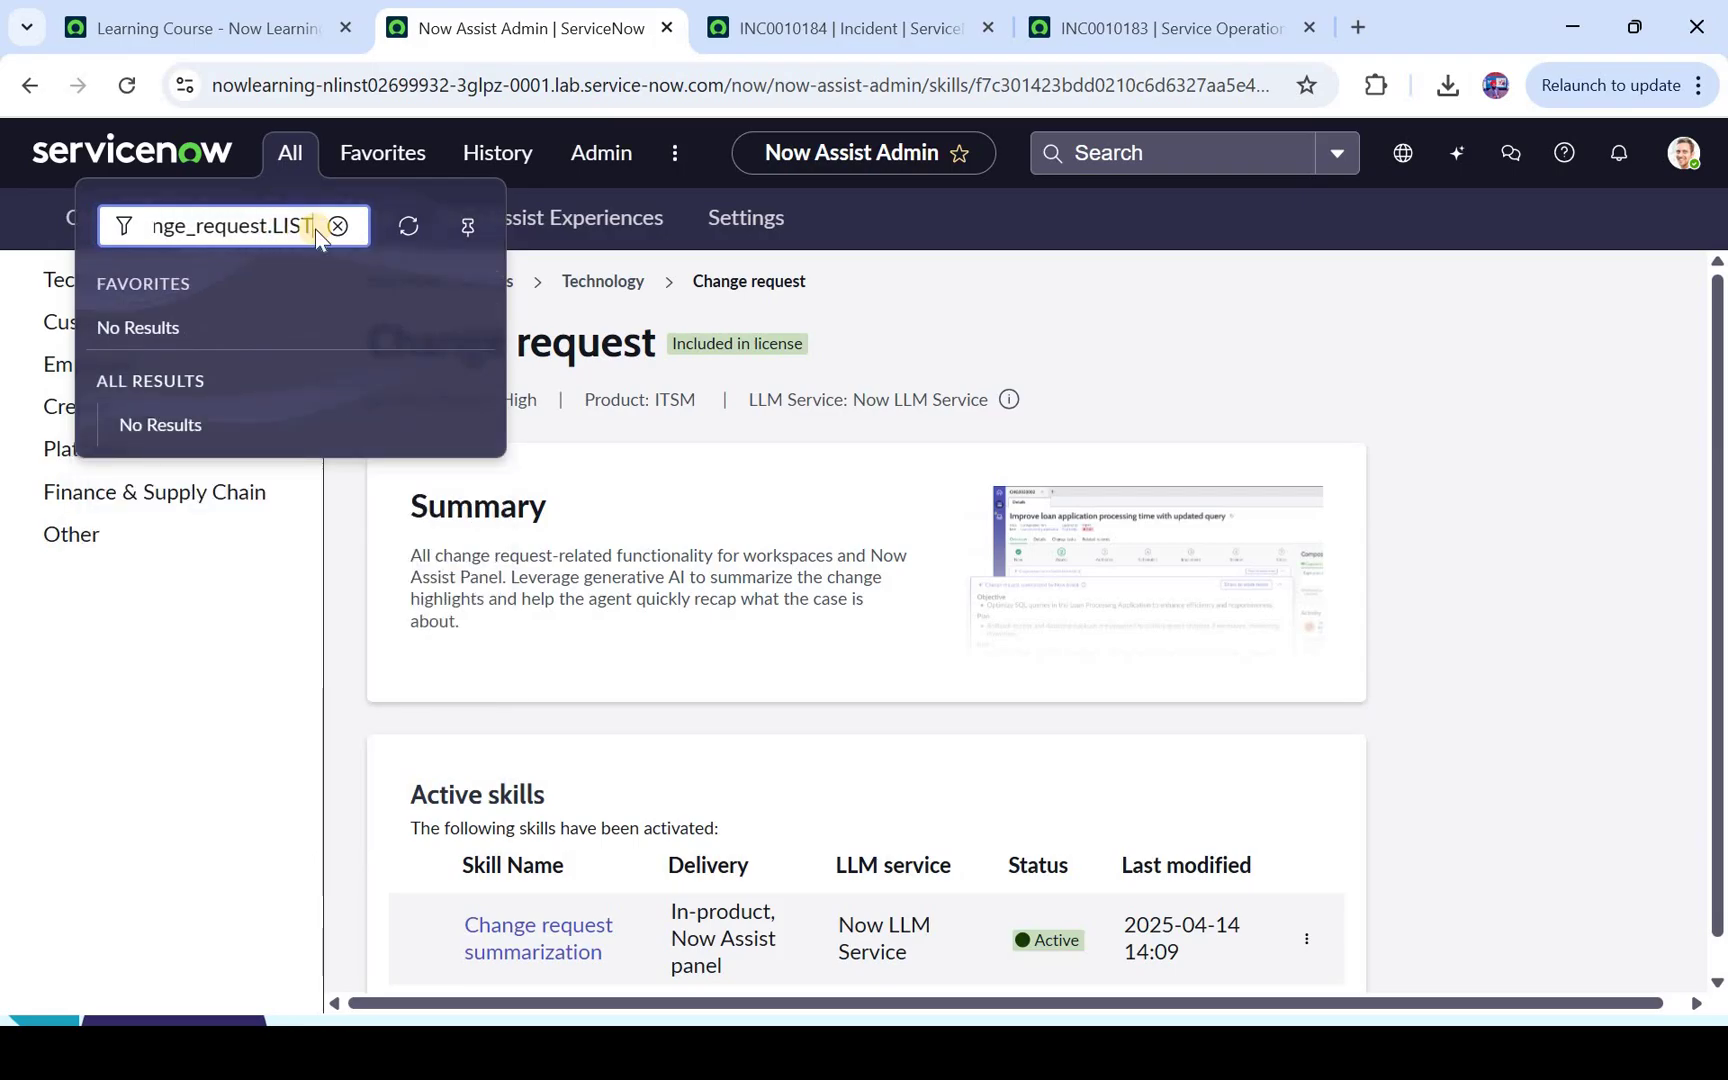
key("Return")
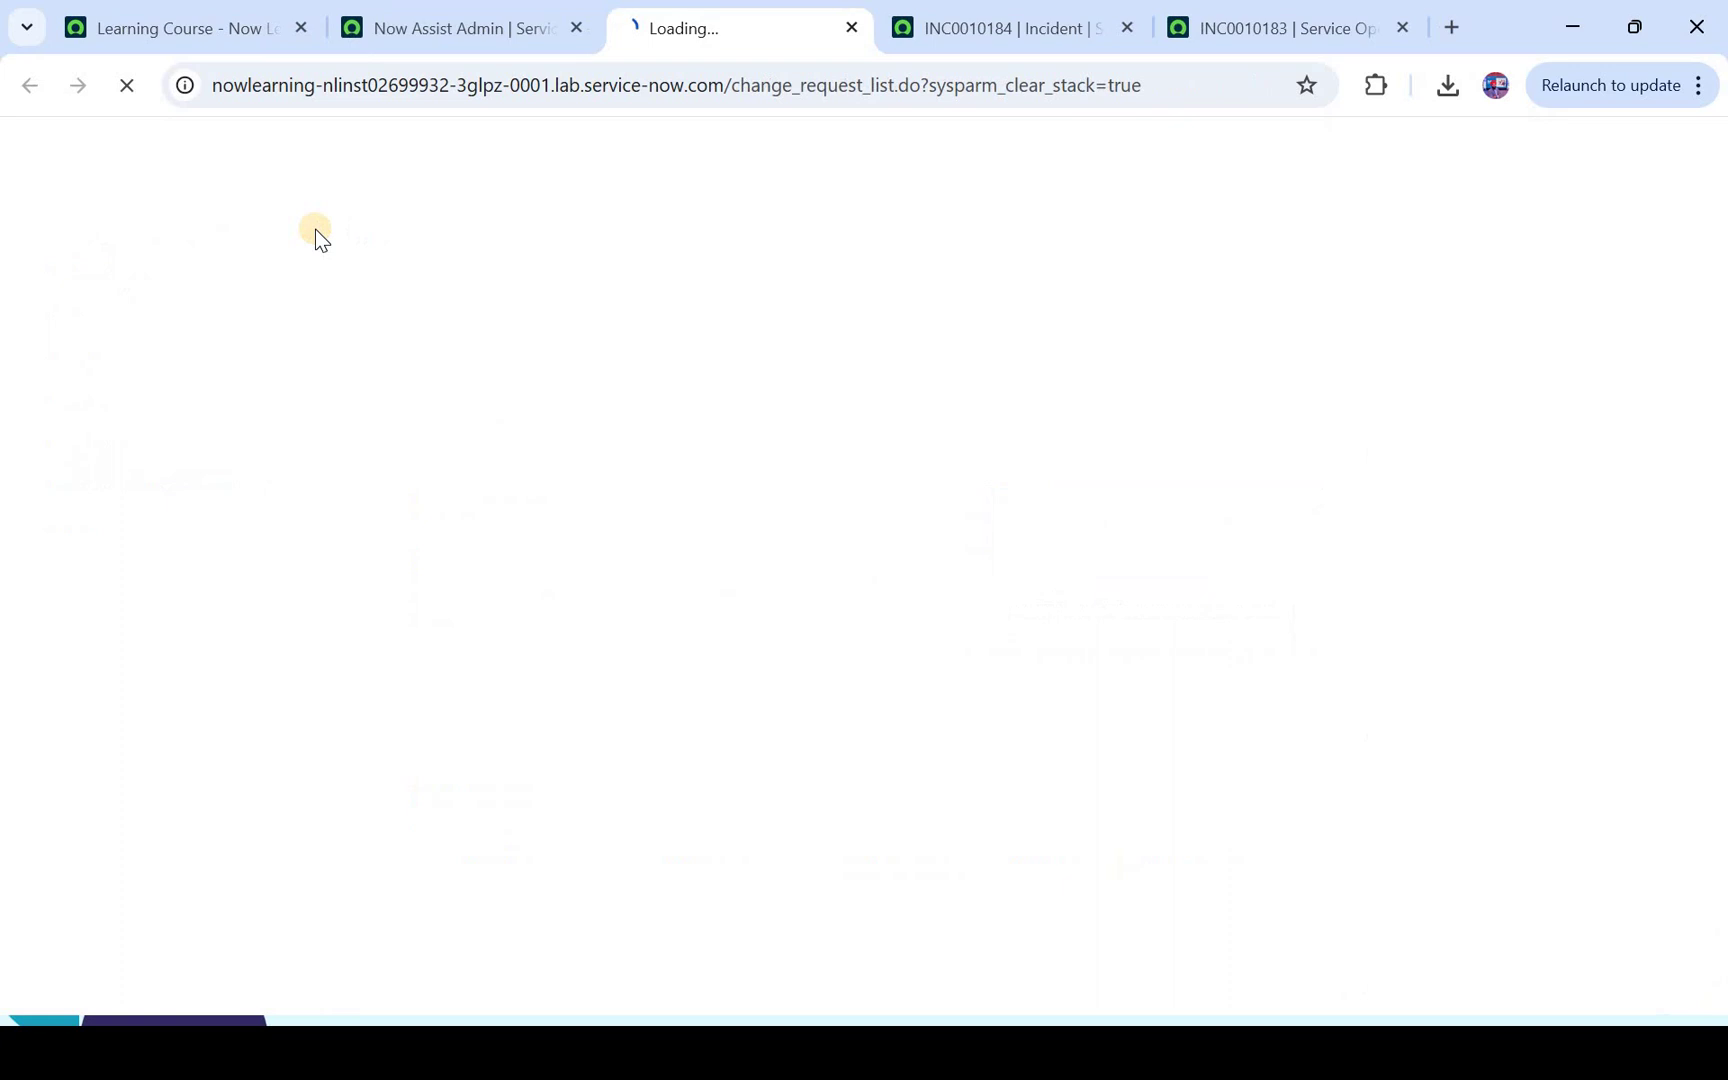
scroll(283, 665, "down", 1)
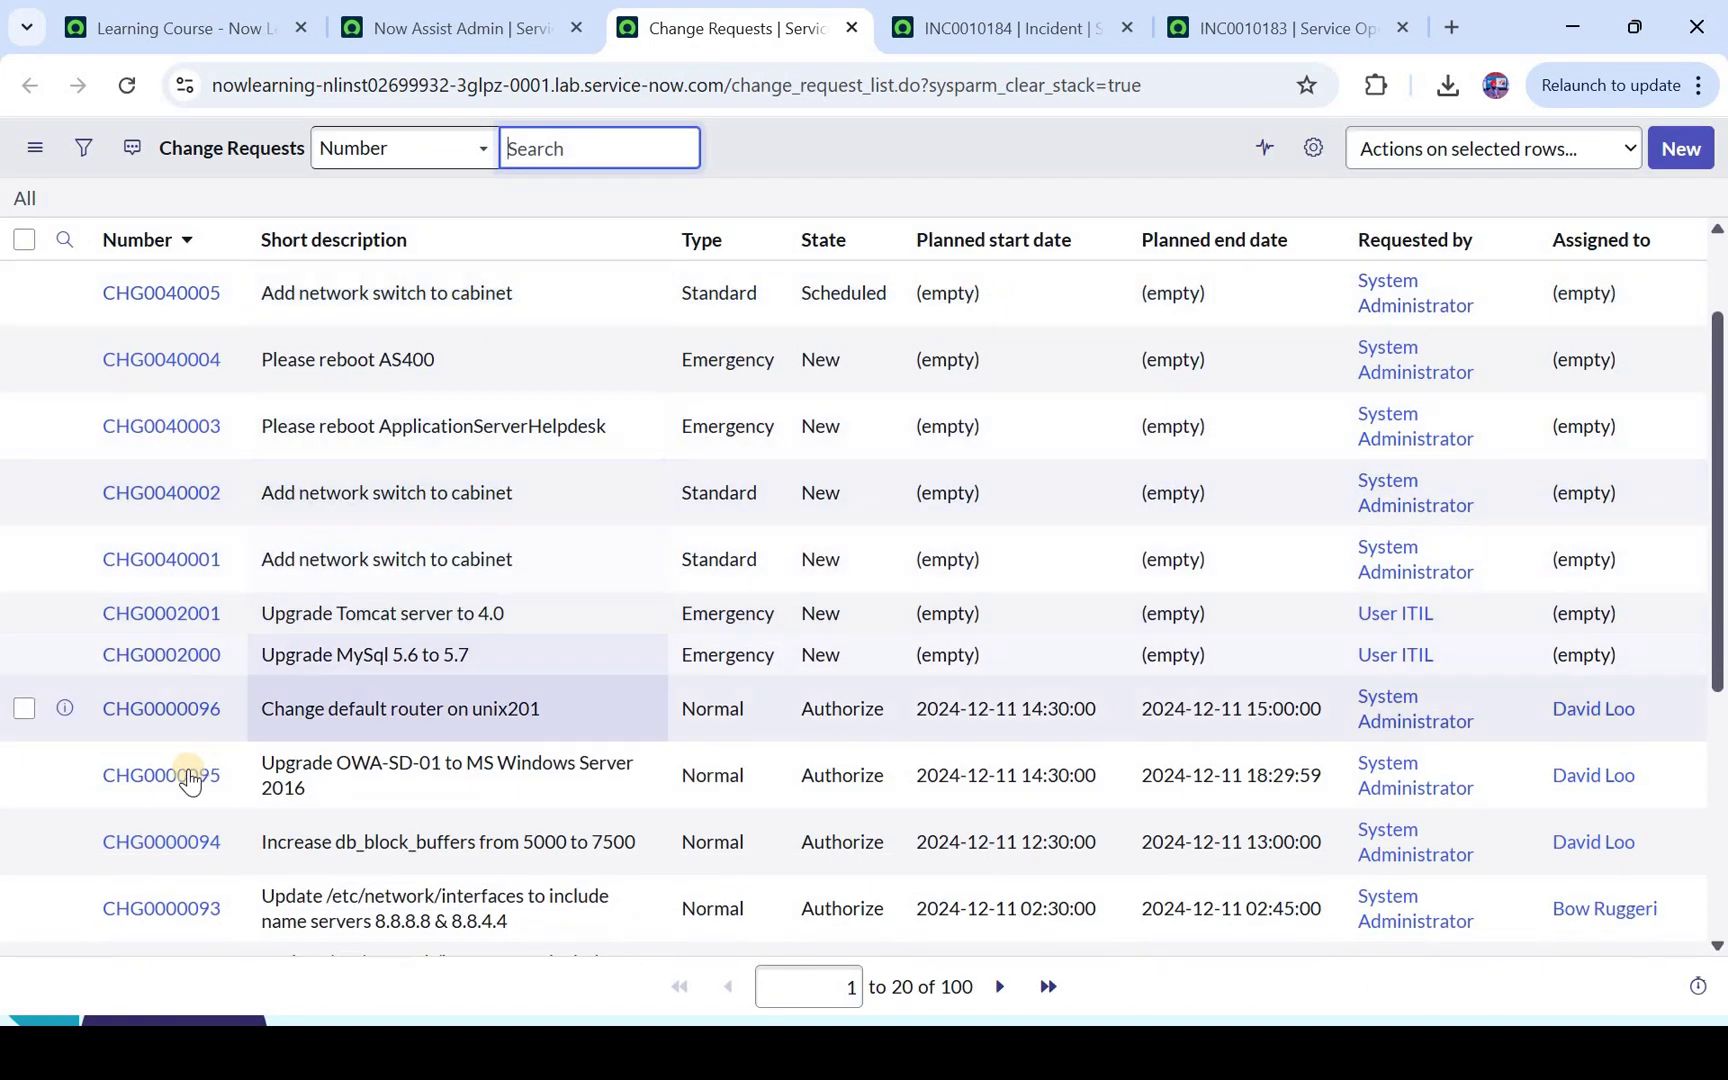
left_click(868, 792)
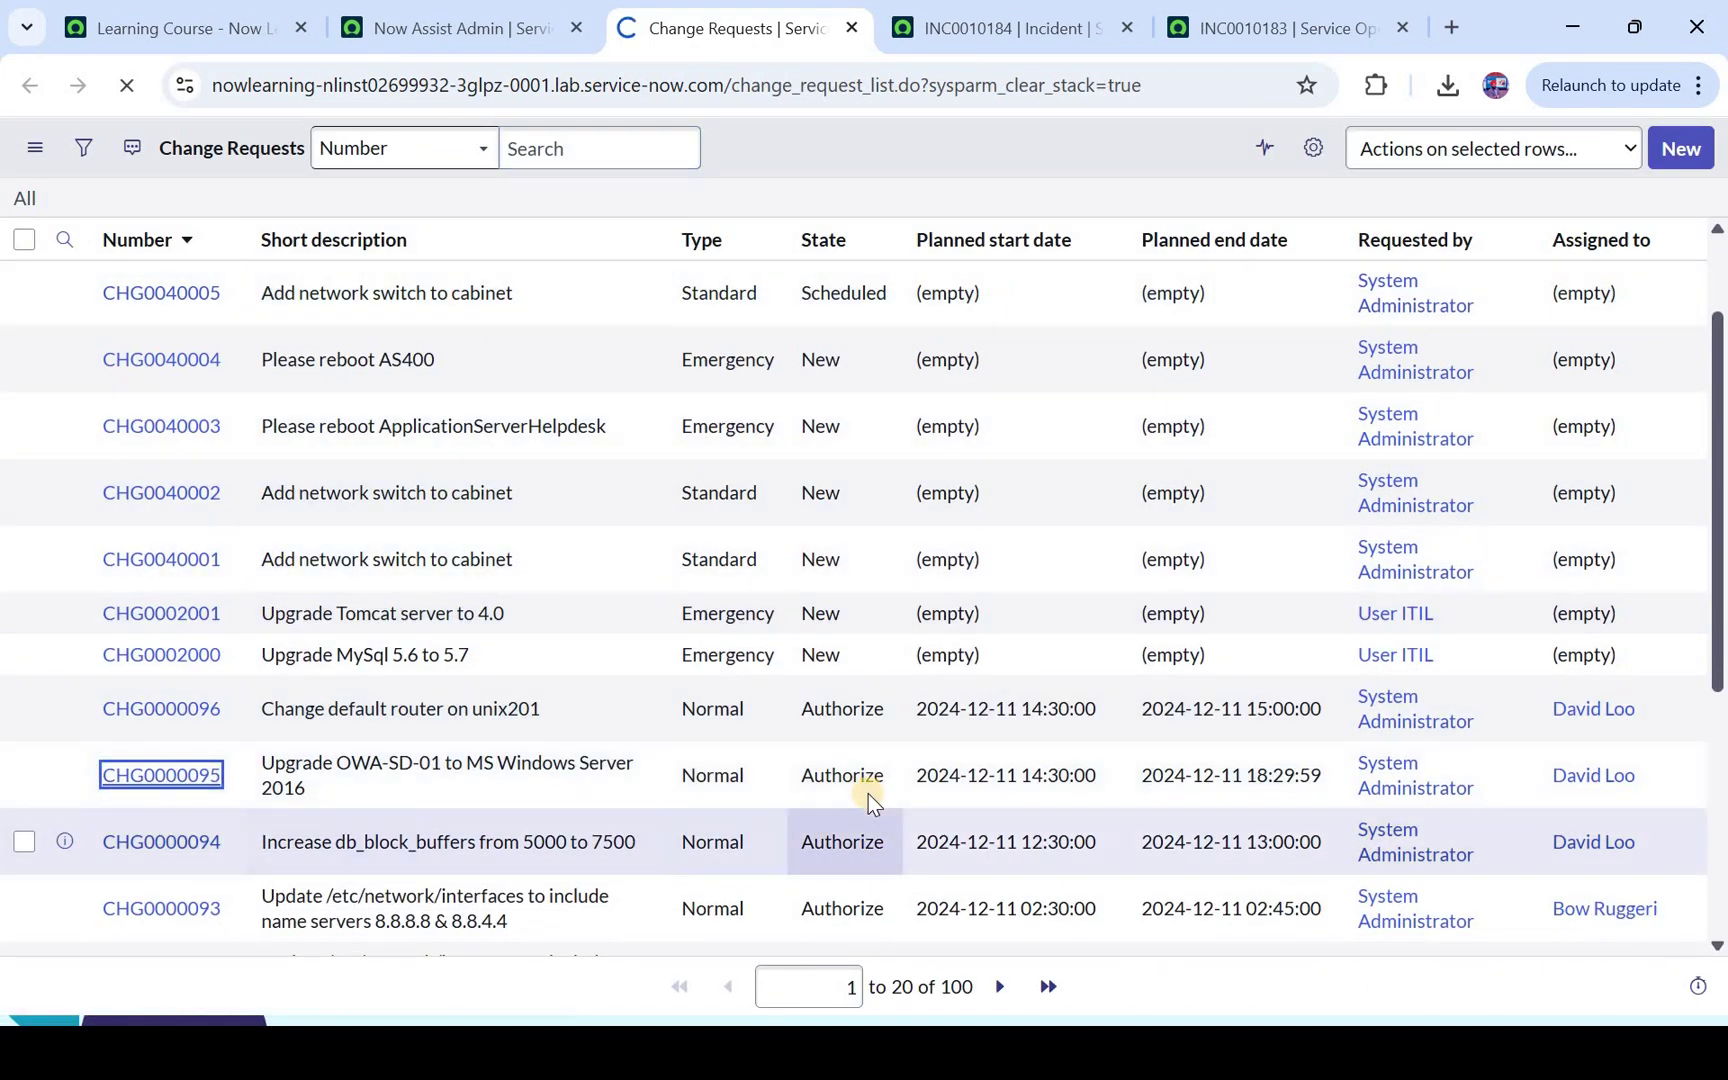
Summarize CHG0000095 with Now Assist into Objective, Plan and Risk sections
left_click(755, 808)
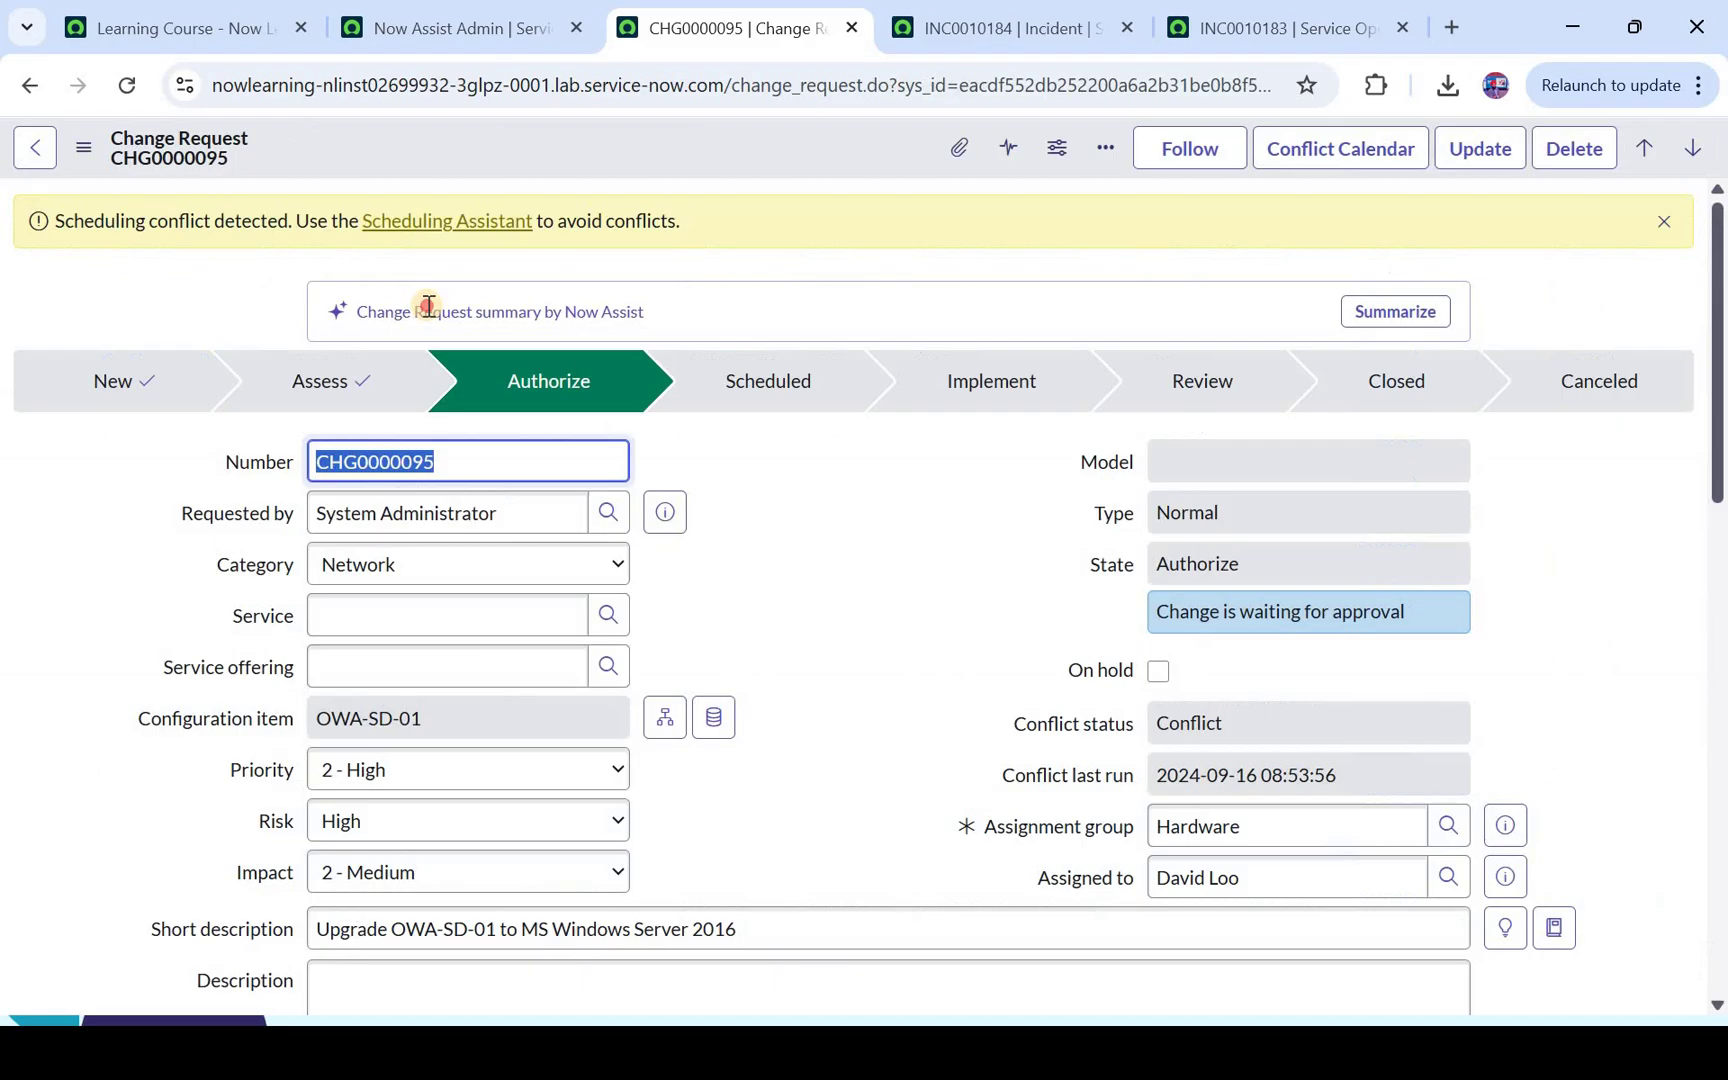
left_click_drag(425, 311, 678, 311)
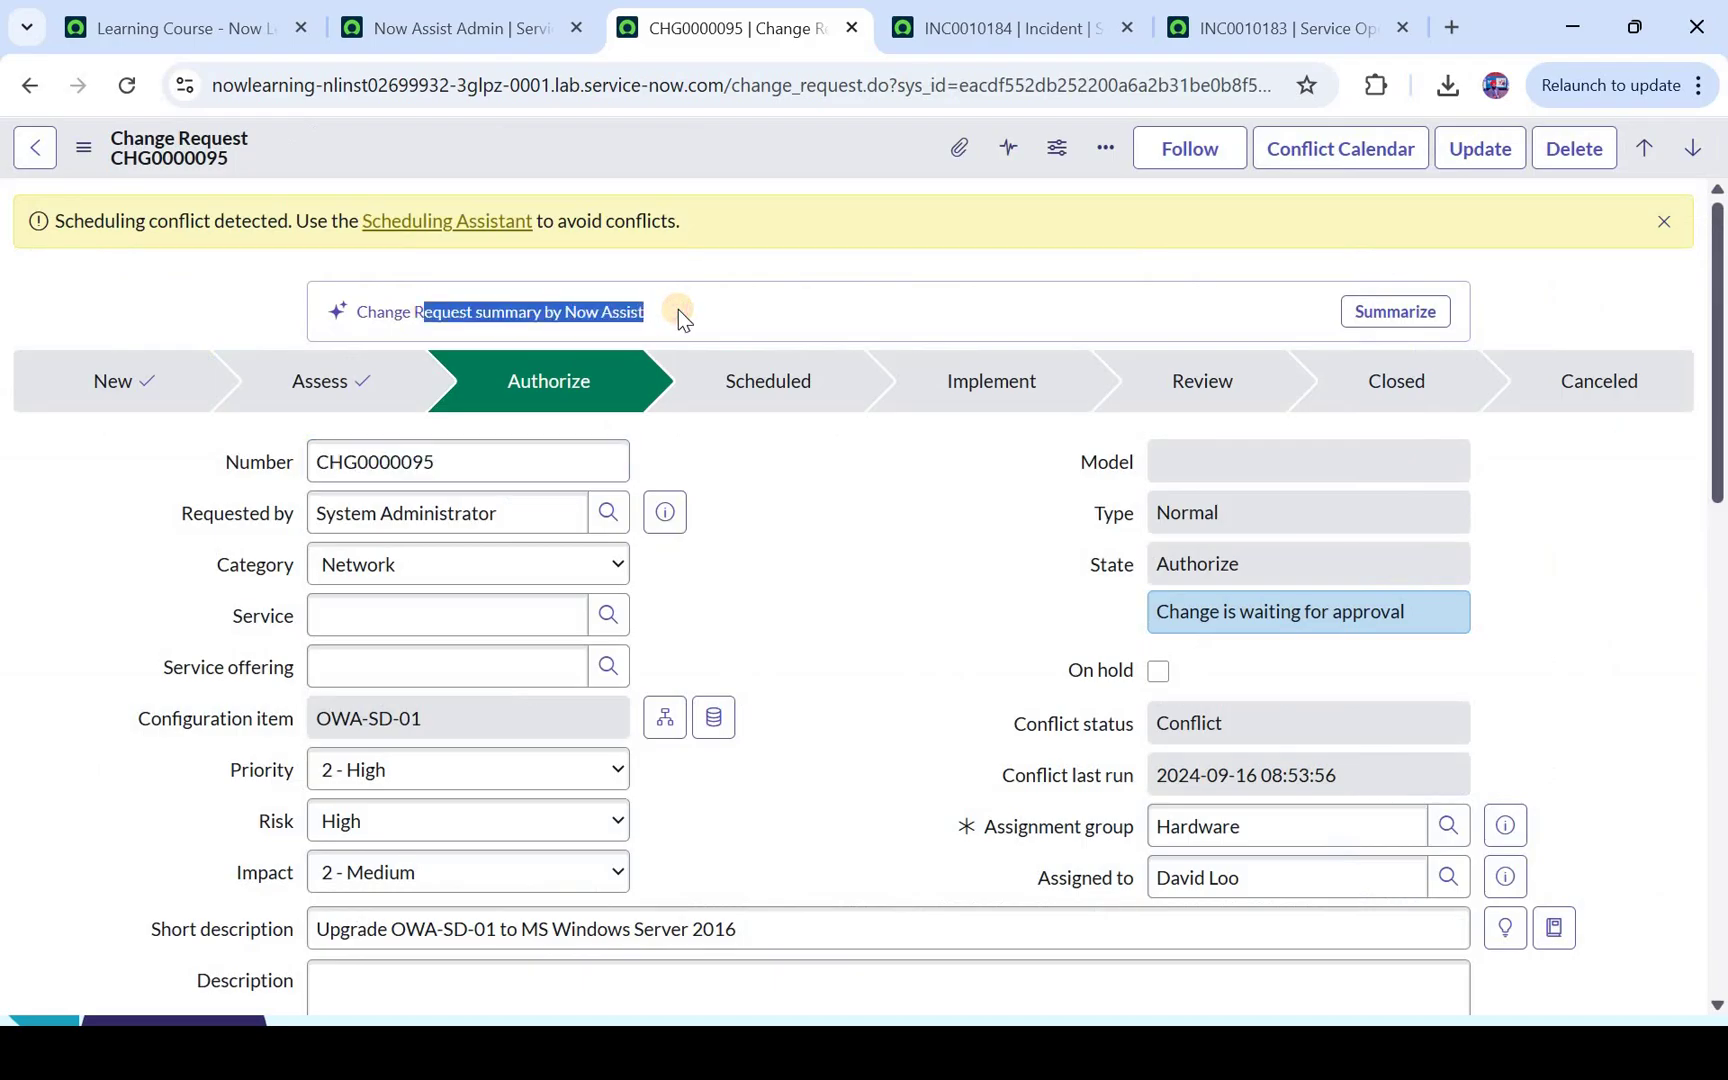
left_click(1411, 335)
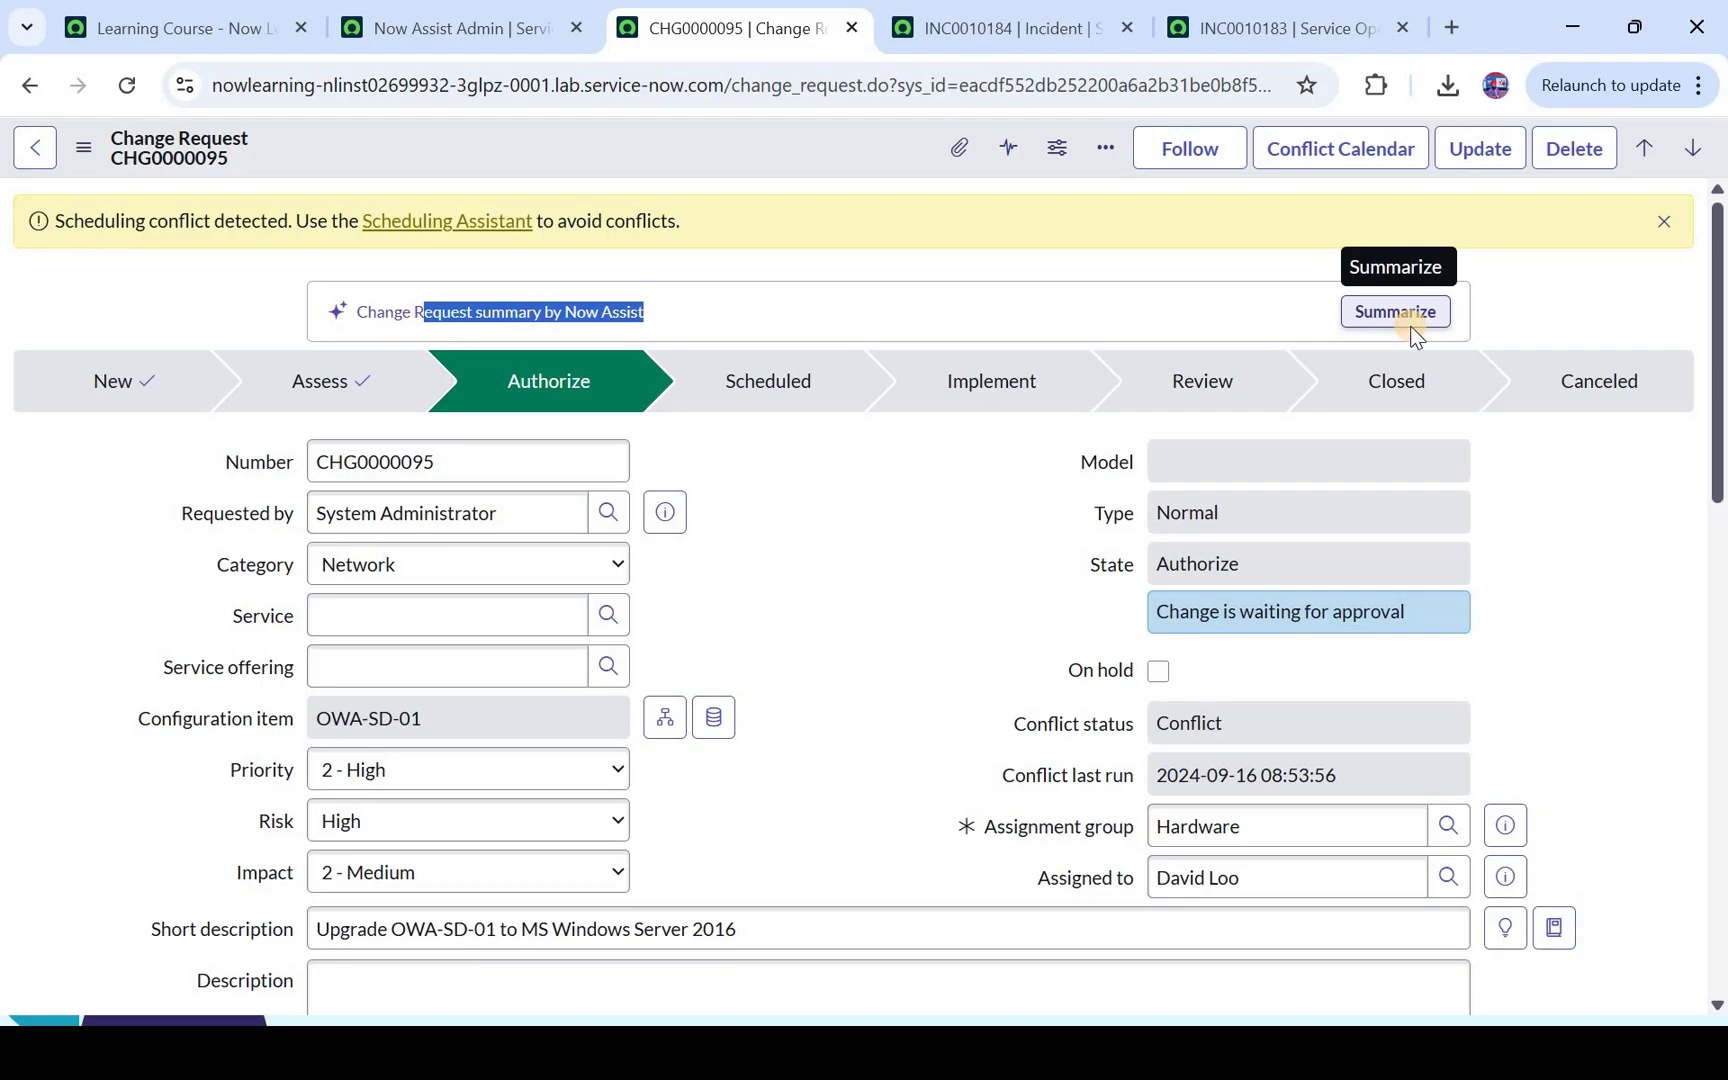
left_click_drag(377, 358, 400, 357)
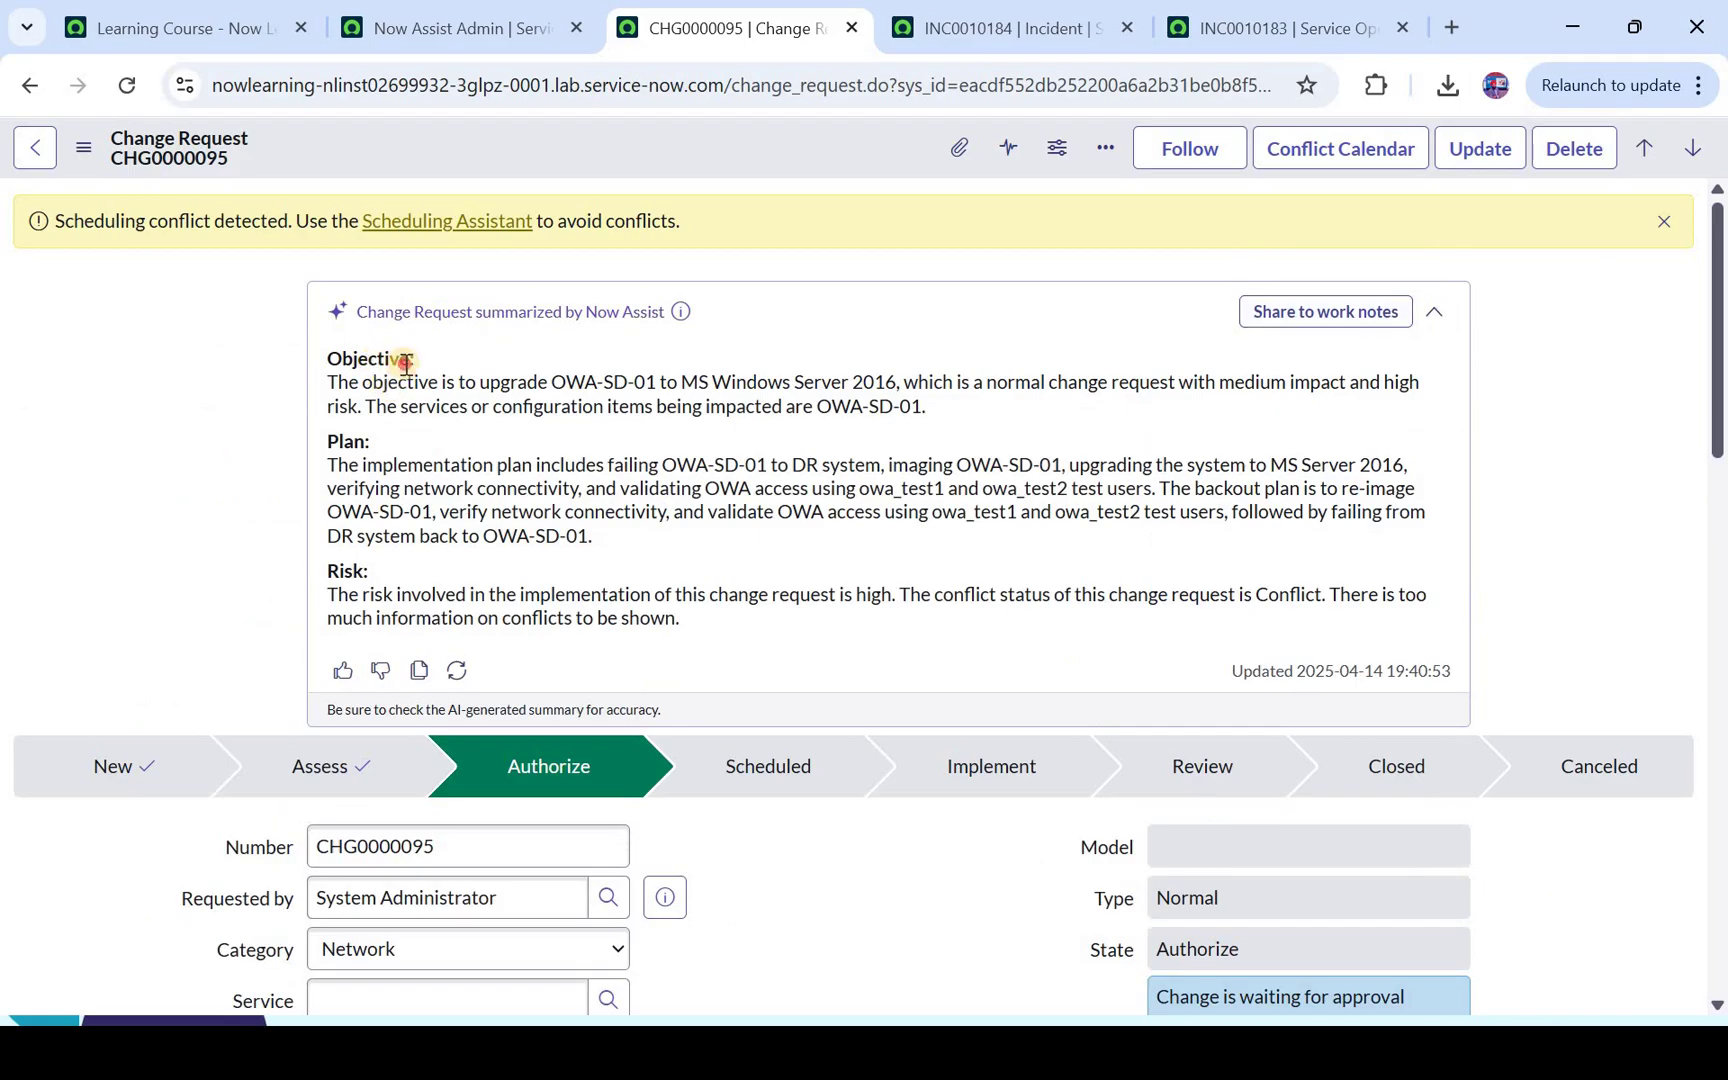
left_click_drag(423, 562, 423, 562)
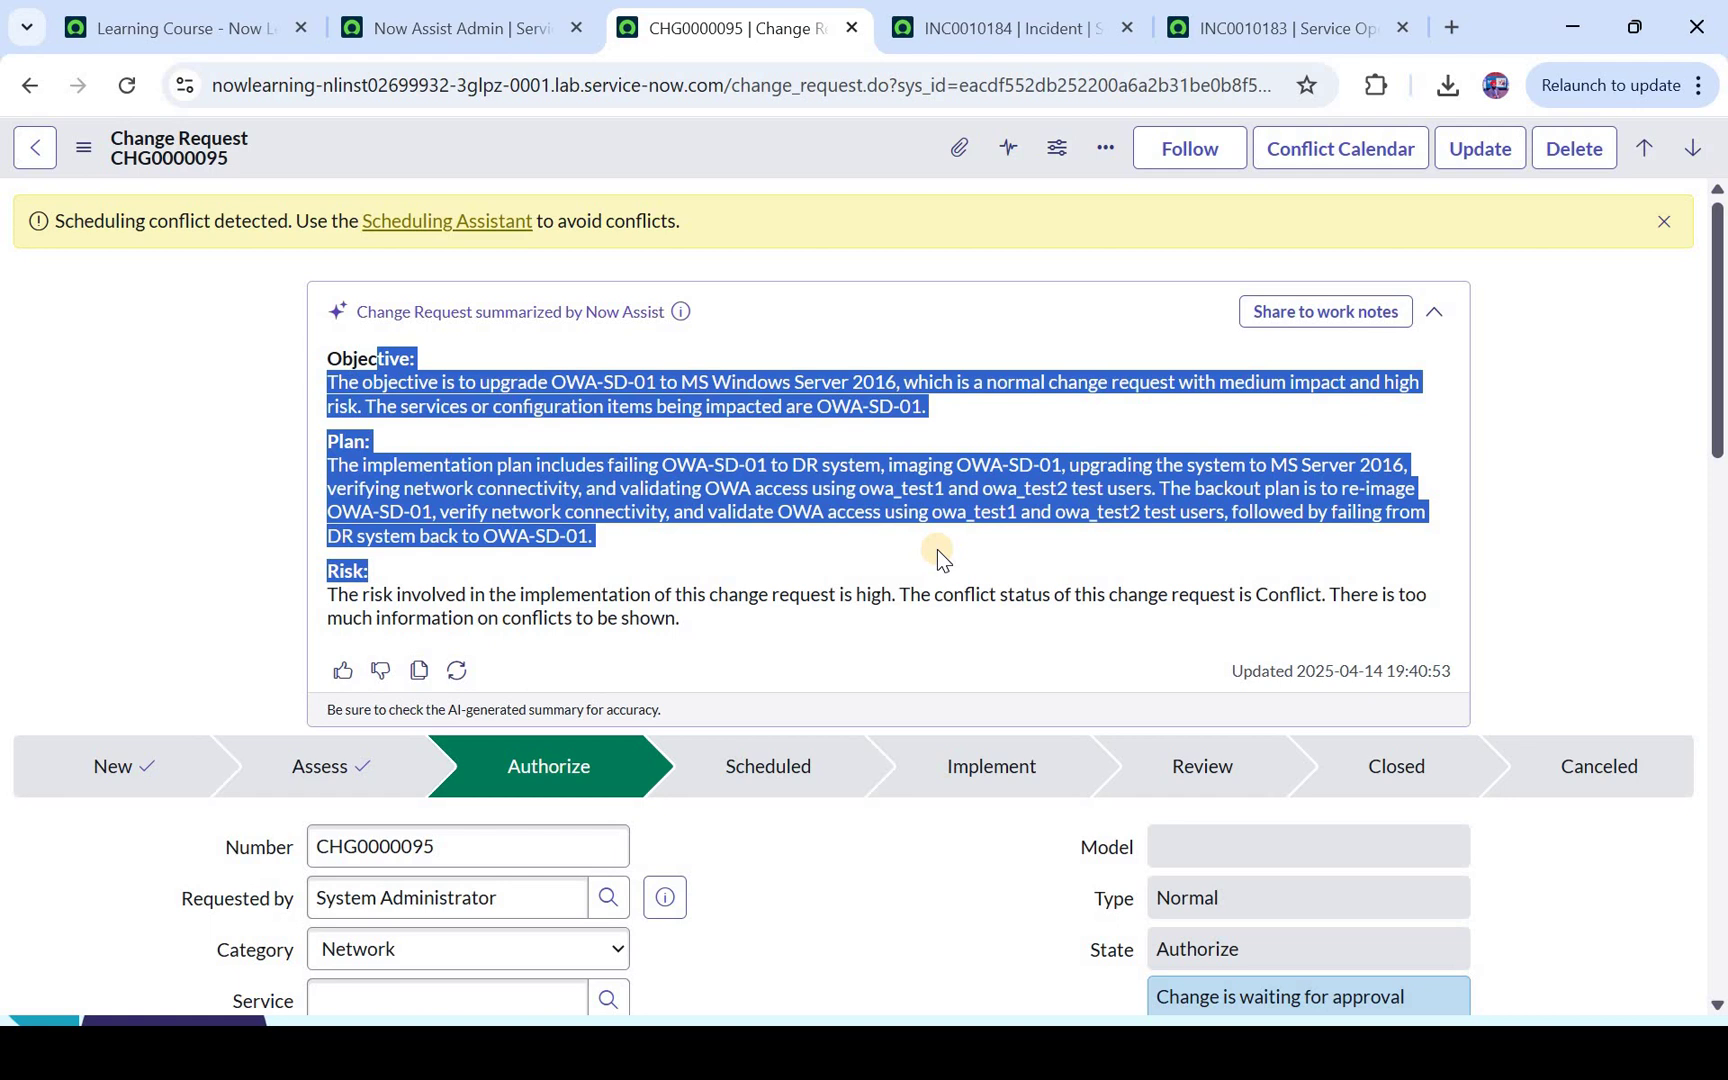
left_click(1064, 10)
In Service Operations Workspace, open CHG0000093 from the List > Changes > Open list
left_click(1274, 12)
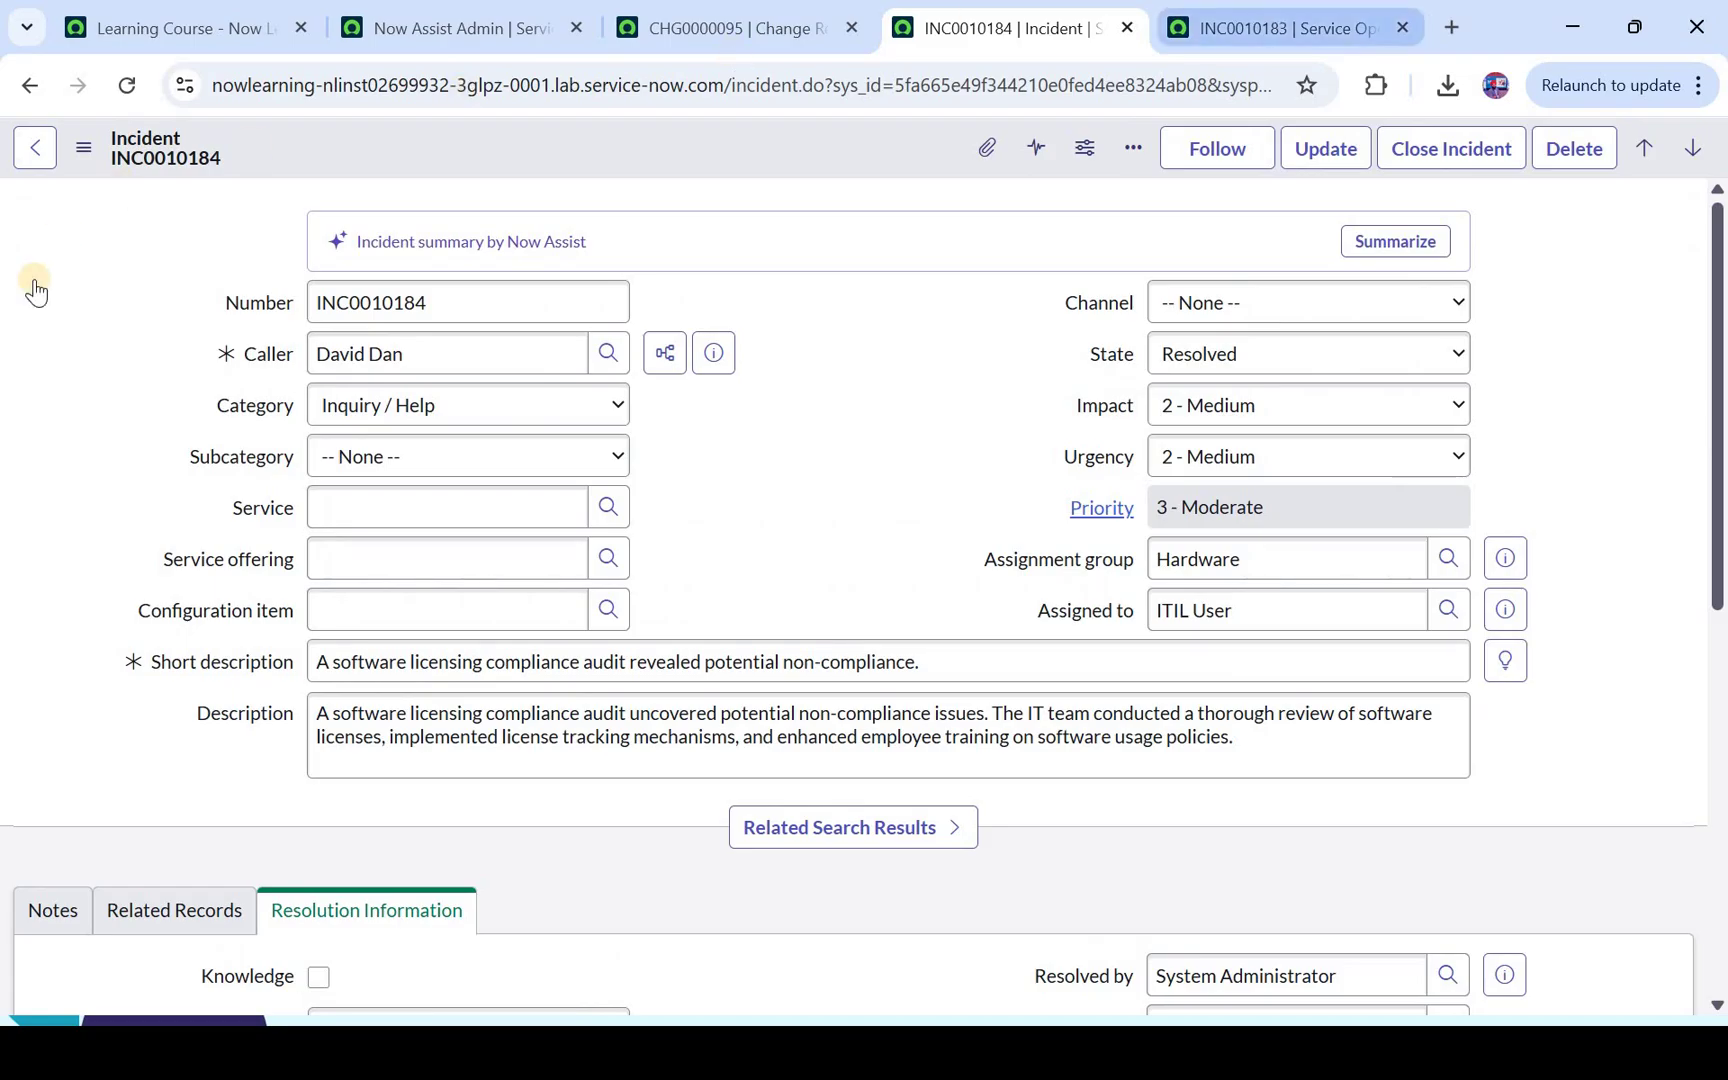
left_click(32, 344)
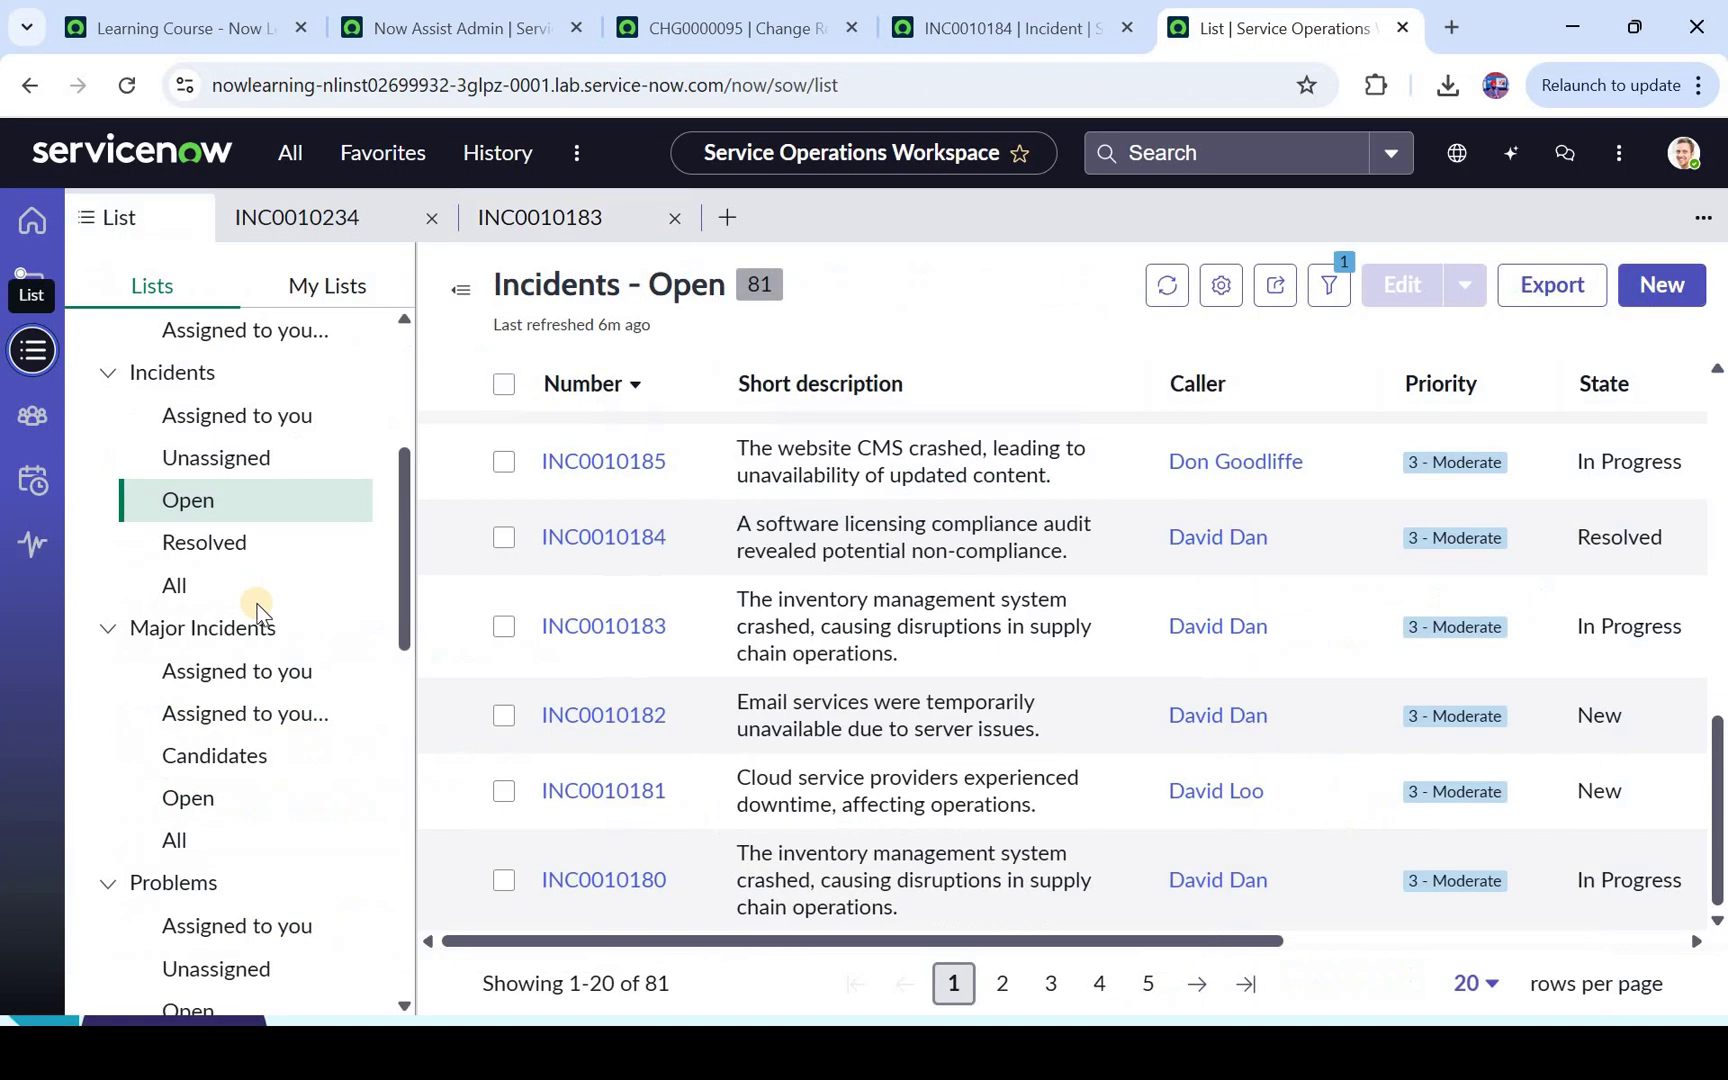
scroll(250, 600, "down", 6)
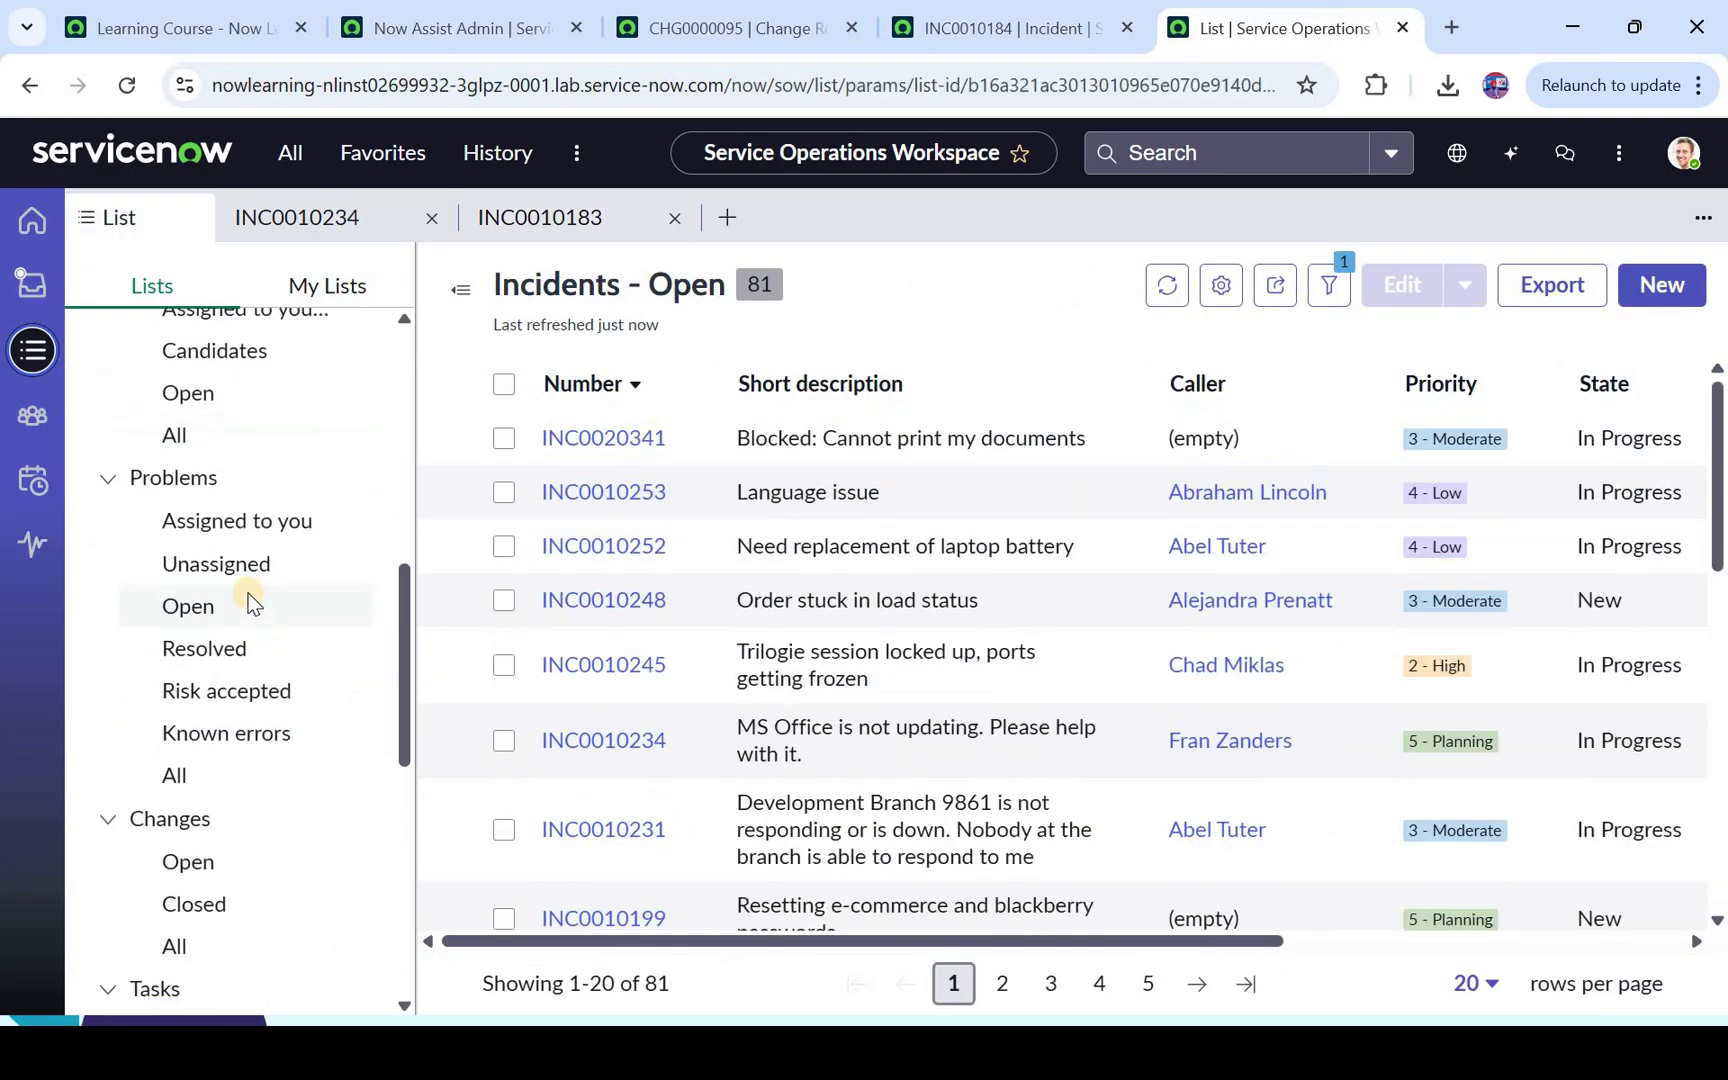
left_click(248, 593)
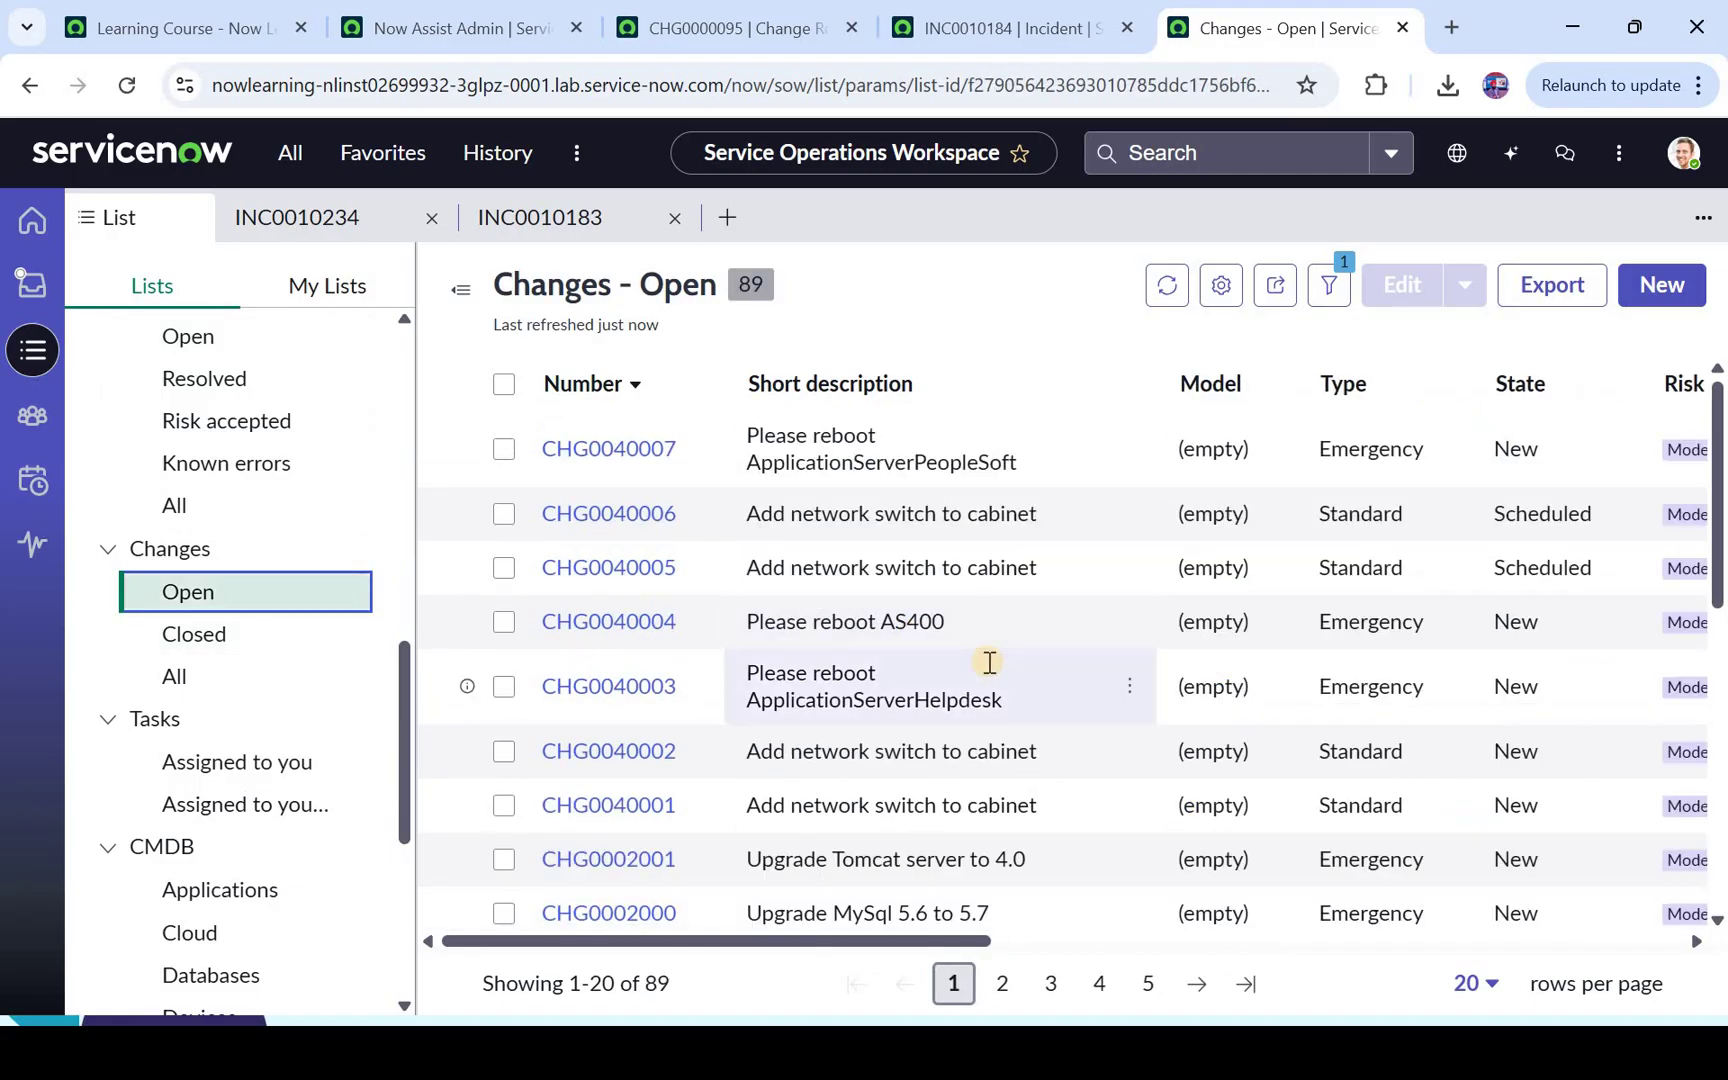
scroll(988, 668, "down", 1)
scroll(988, 668, "down", 2)
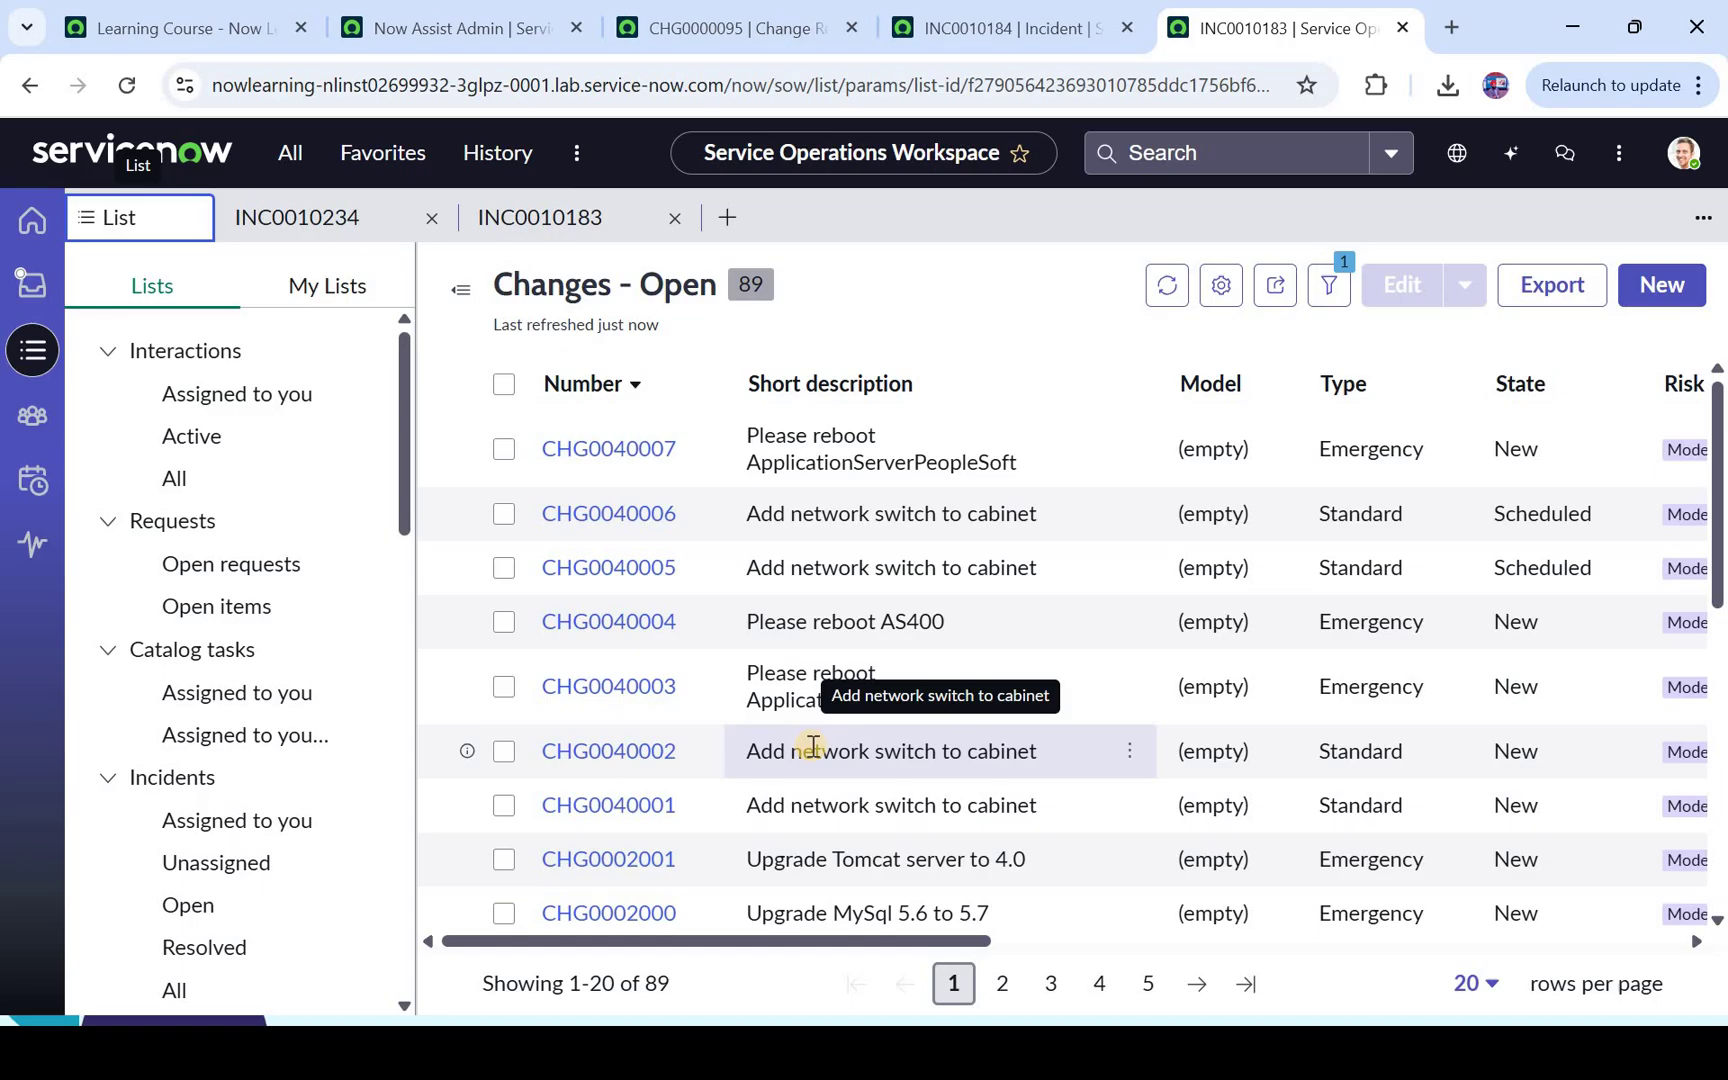
scroll(809, 750, "down", 3)
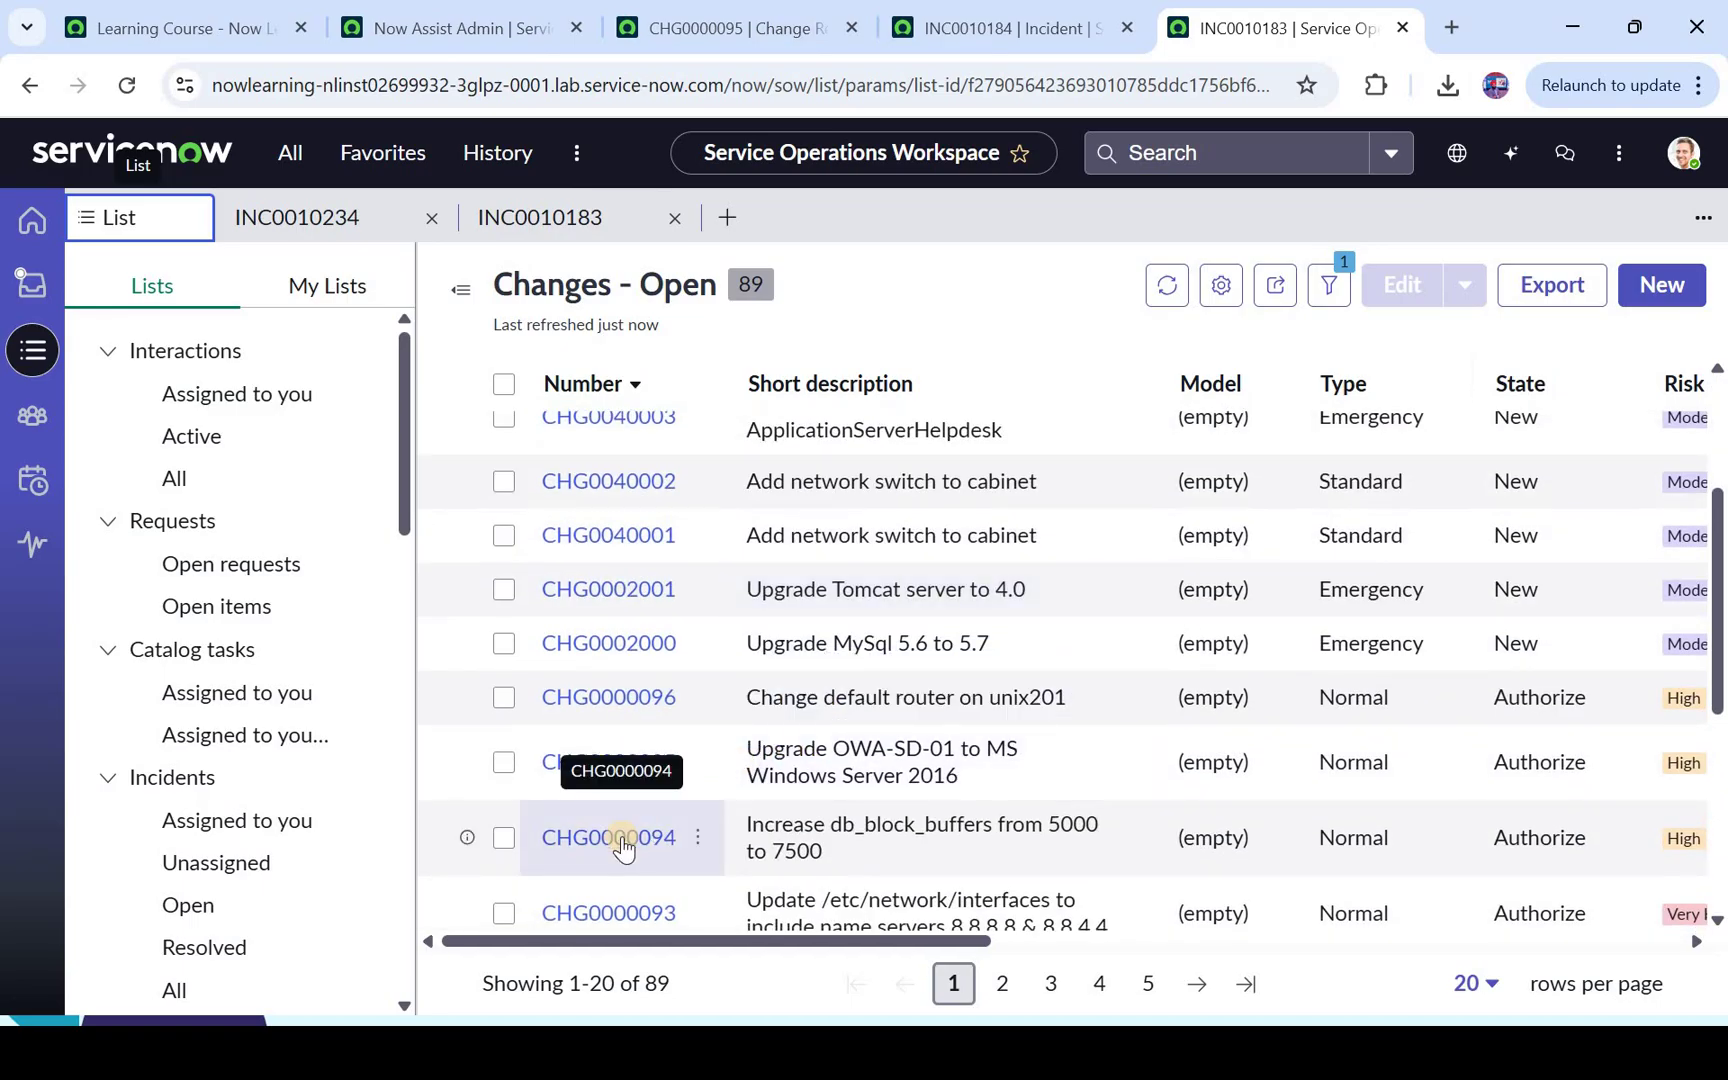
left_click(620, 911)
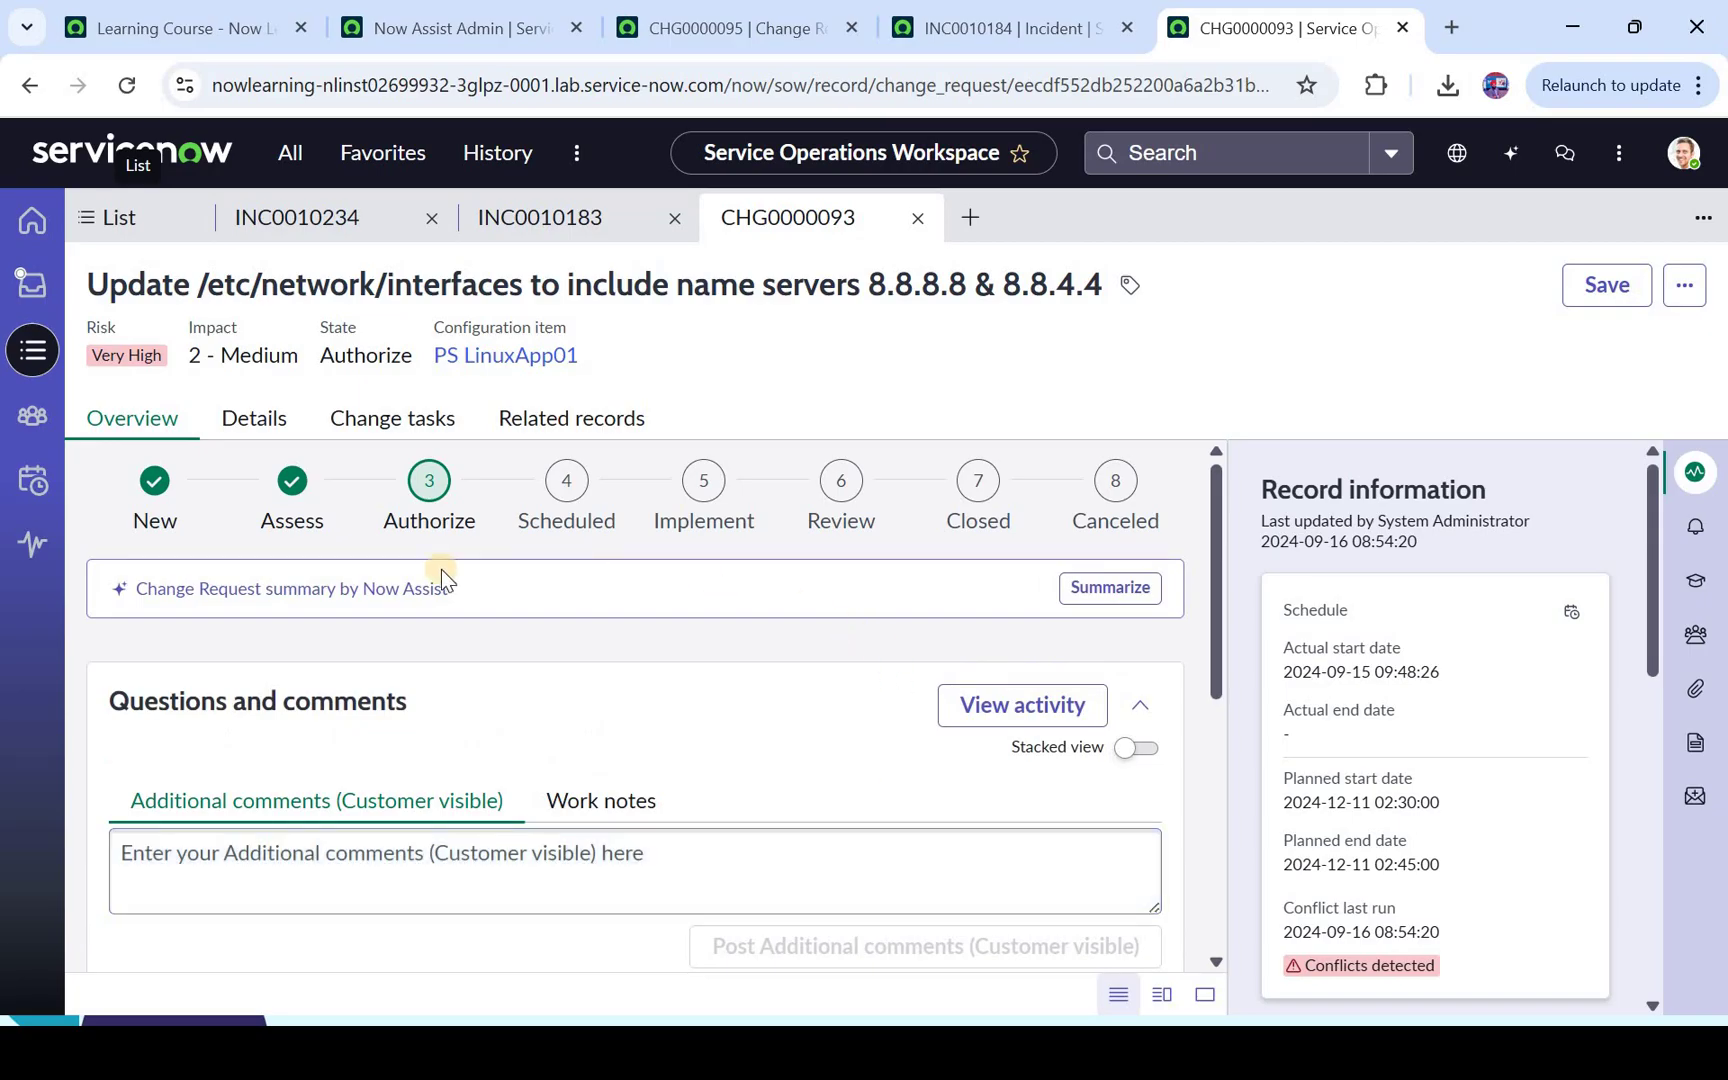
Generate CHG0000093's Now Assist summary and review its Objective, Plan and Risk sections
left_click_drag(421, 589, 237, 589)
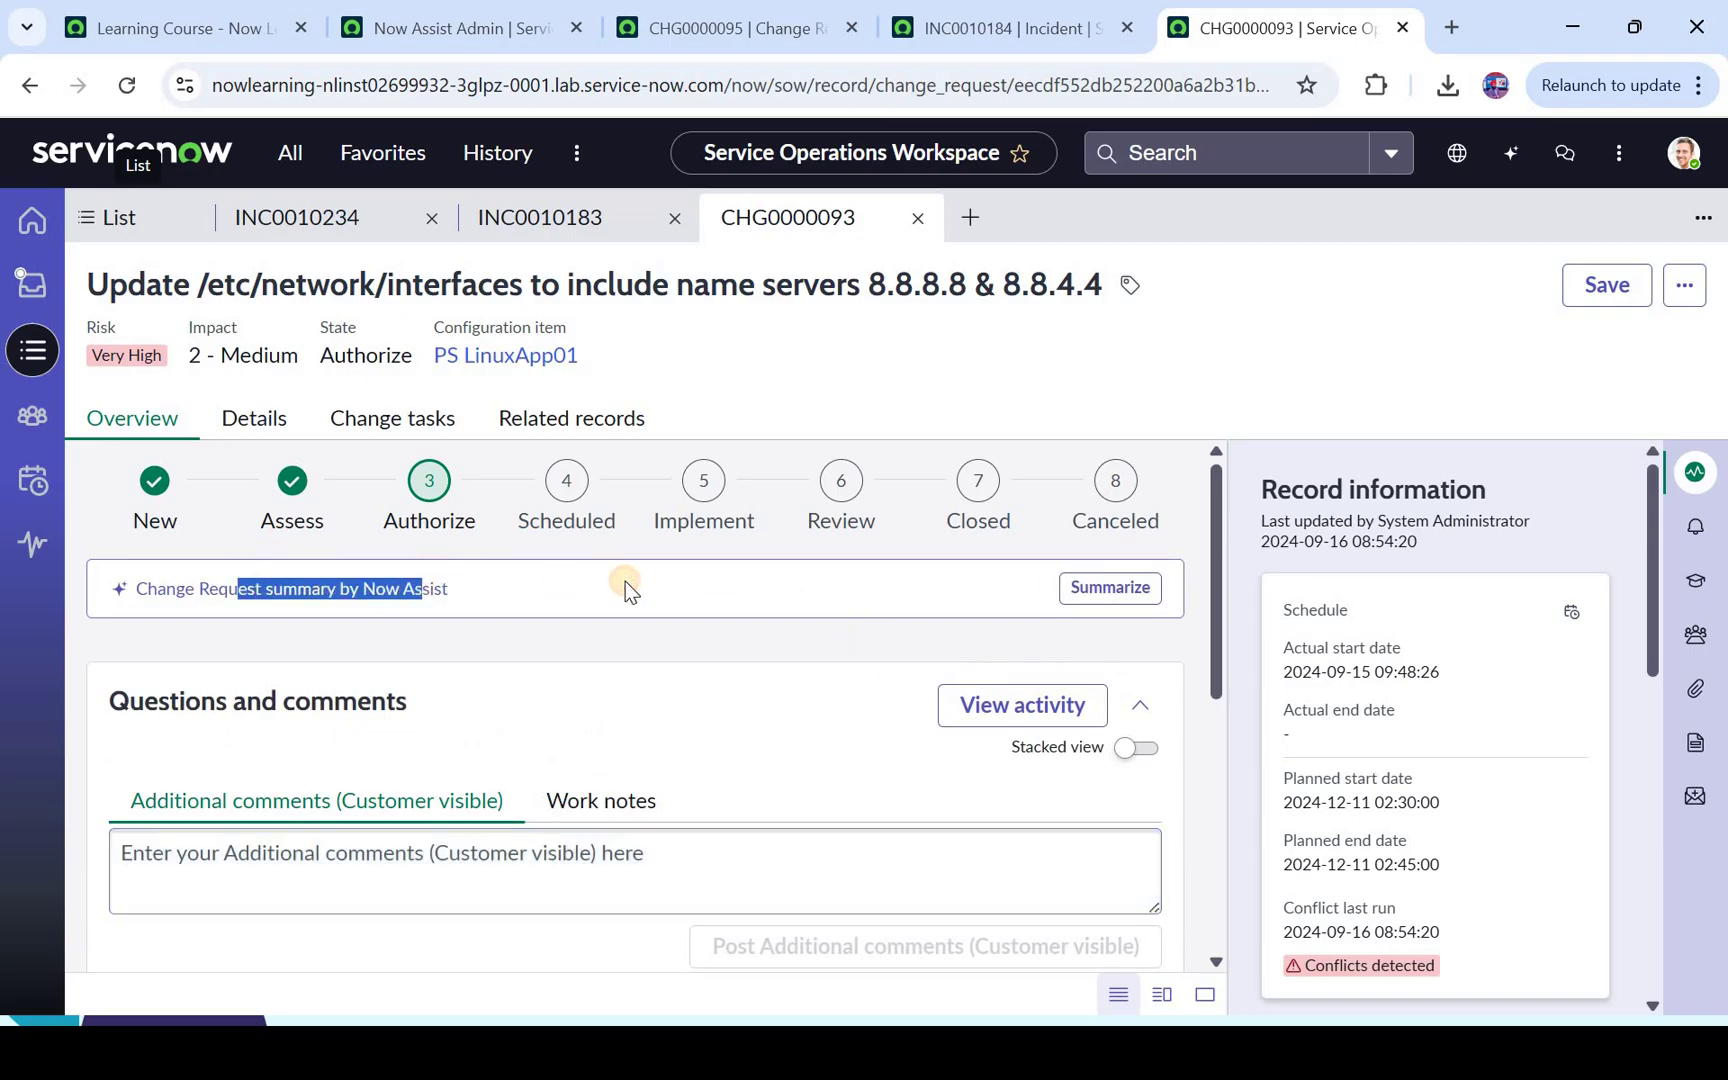
left_click(1111, 589)
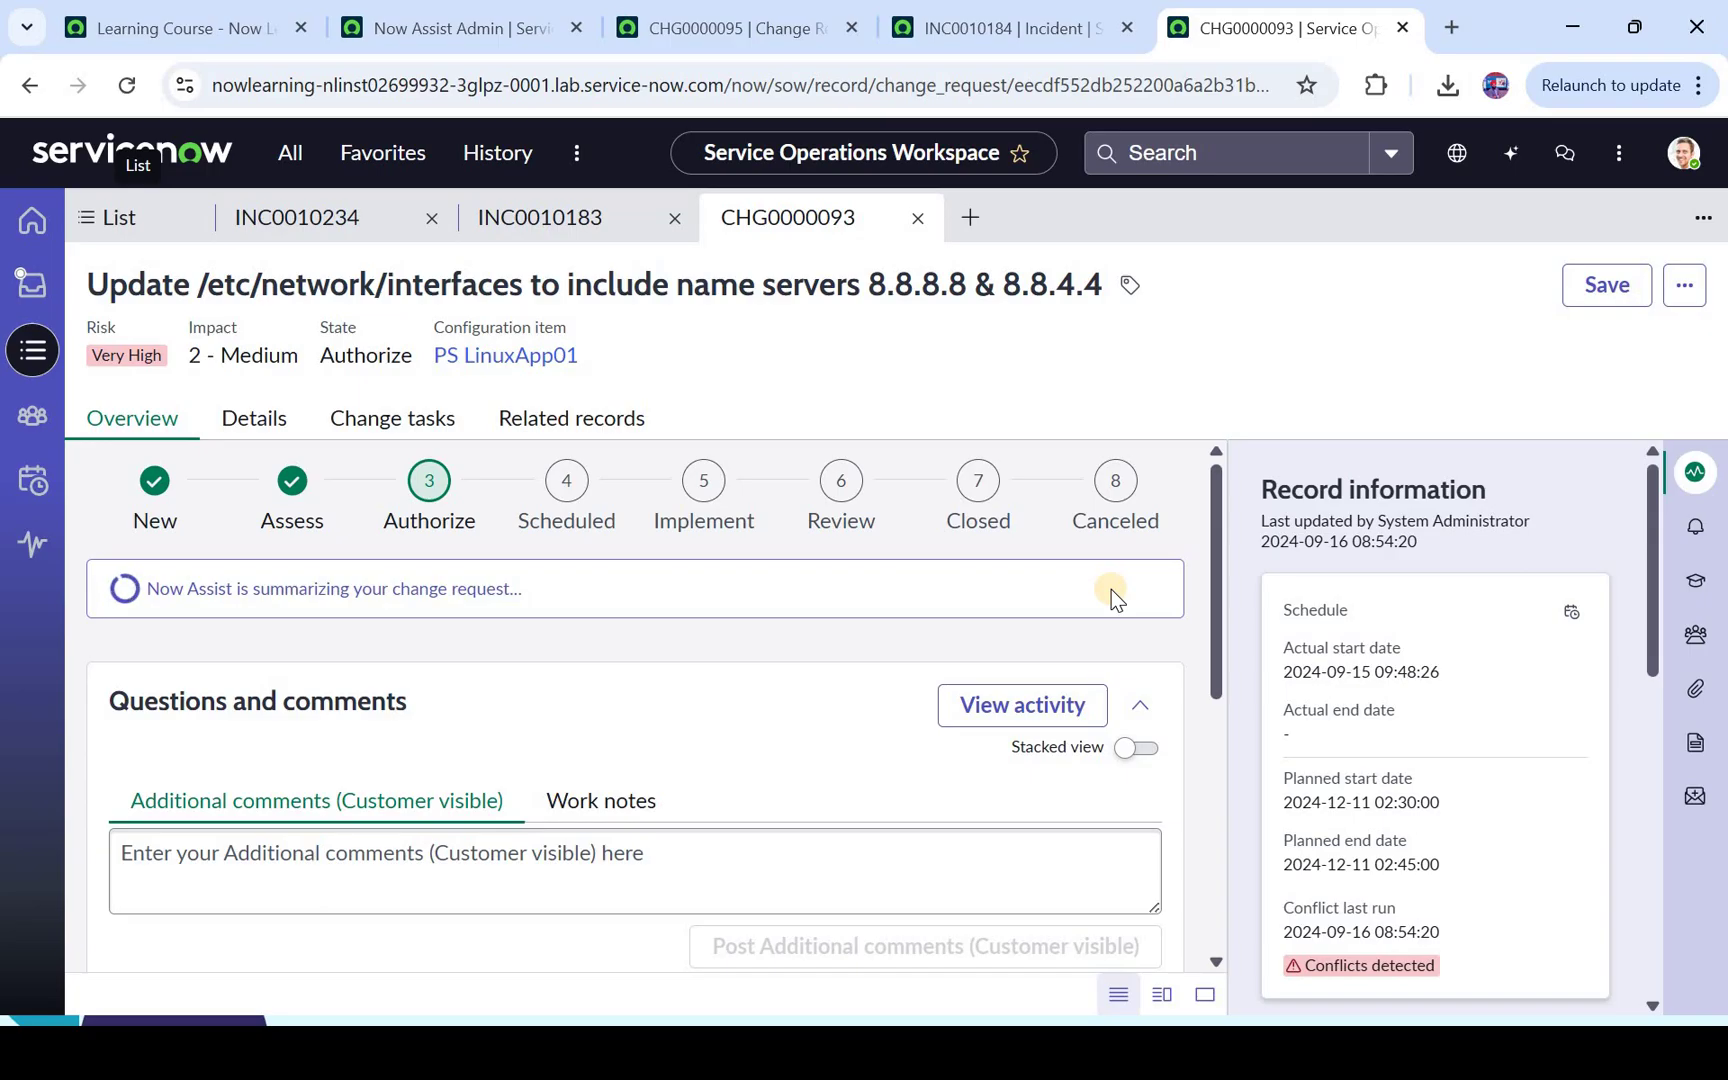
scroll(1111, 589, "down", 1)
scroll(1050, 620, "down", 1)
scroll(362, 760, "up", 1)
left_click_drag(145, 496, 157, 496)
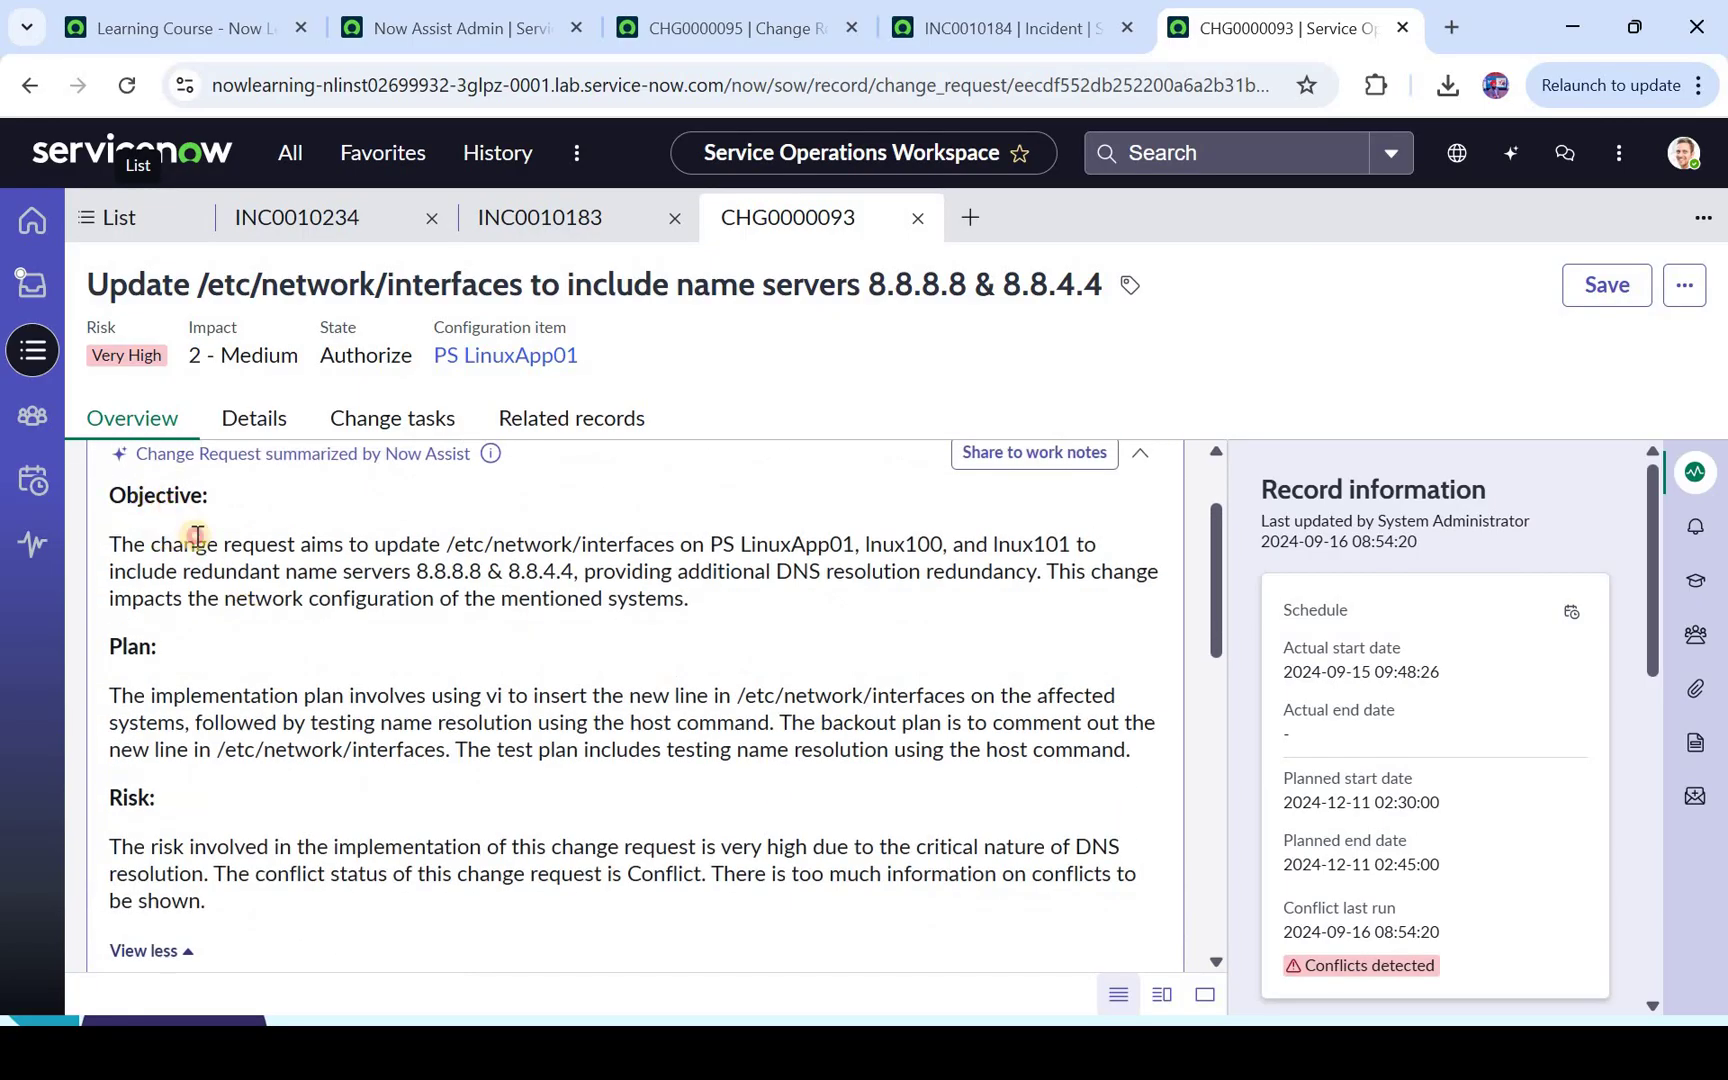
left_click_drag(190, 676, 408, 770)
scroll(406, 764, "down", 1)
scroll(406, 764, "up", 3)
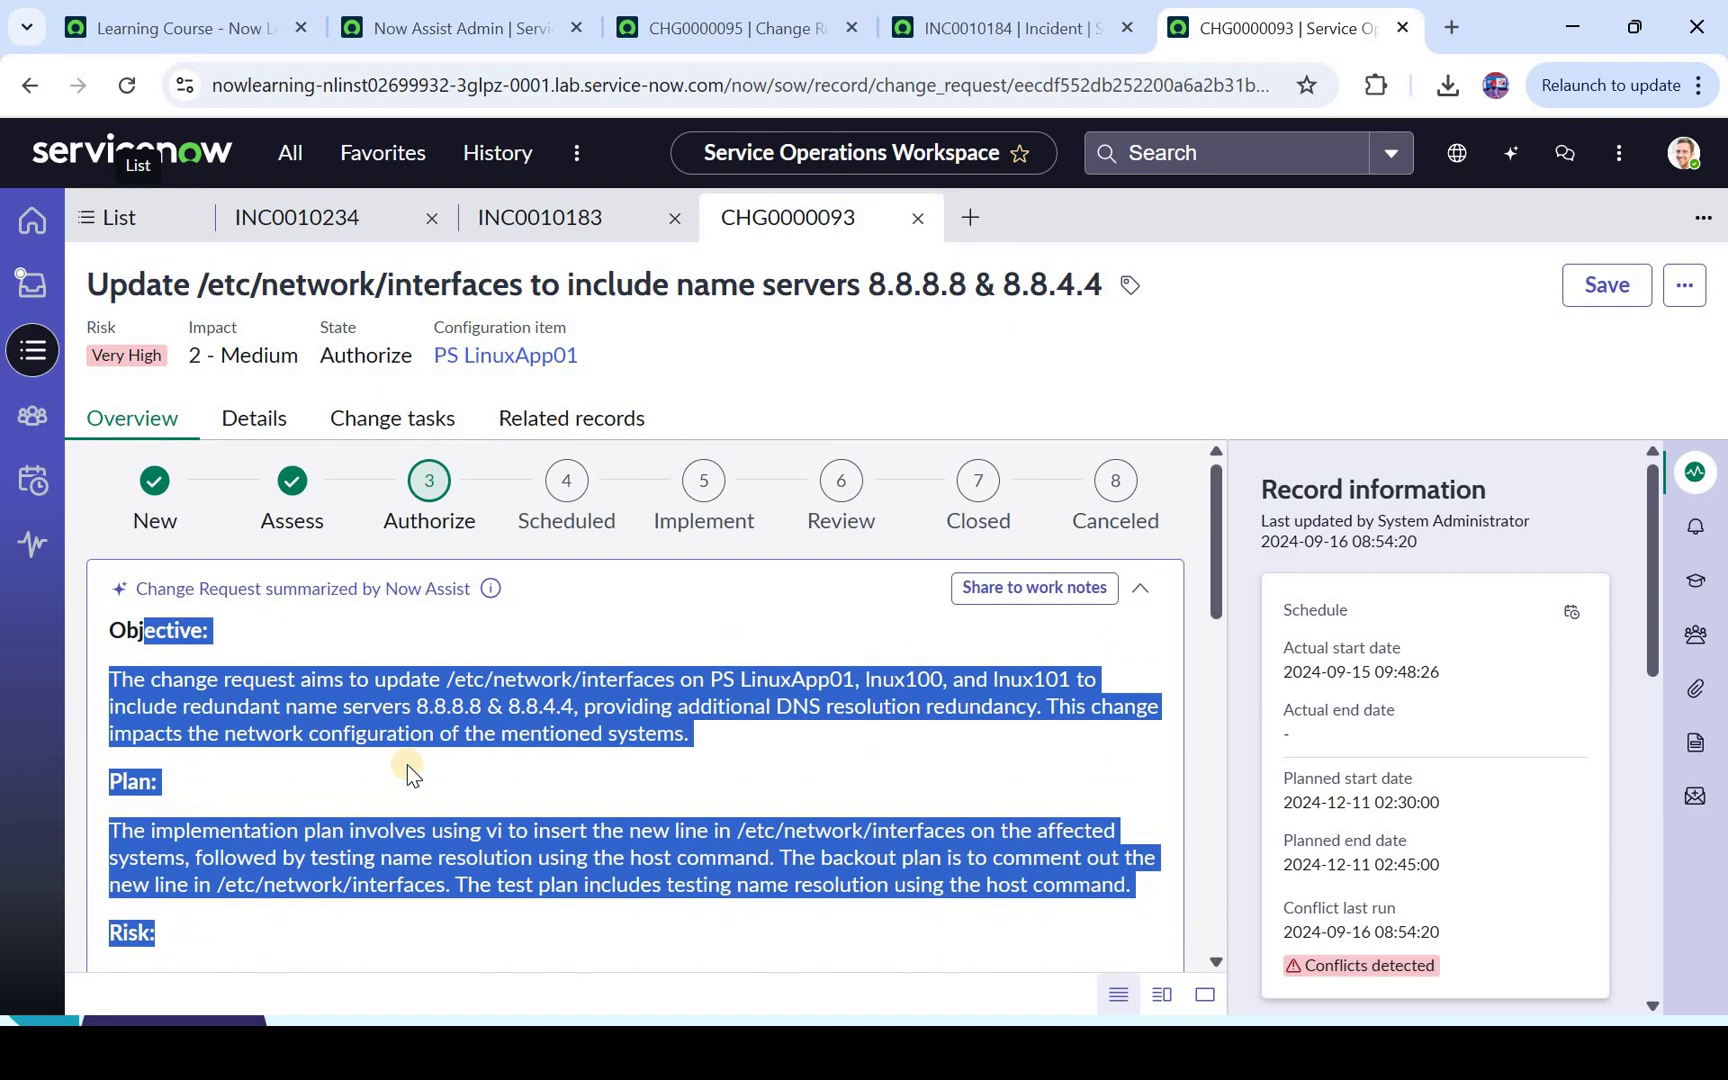